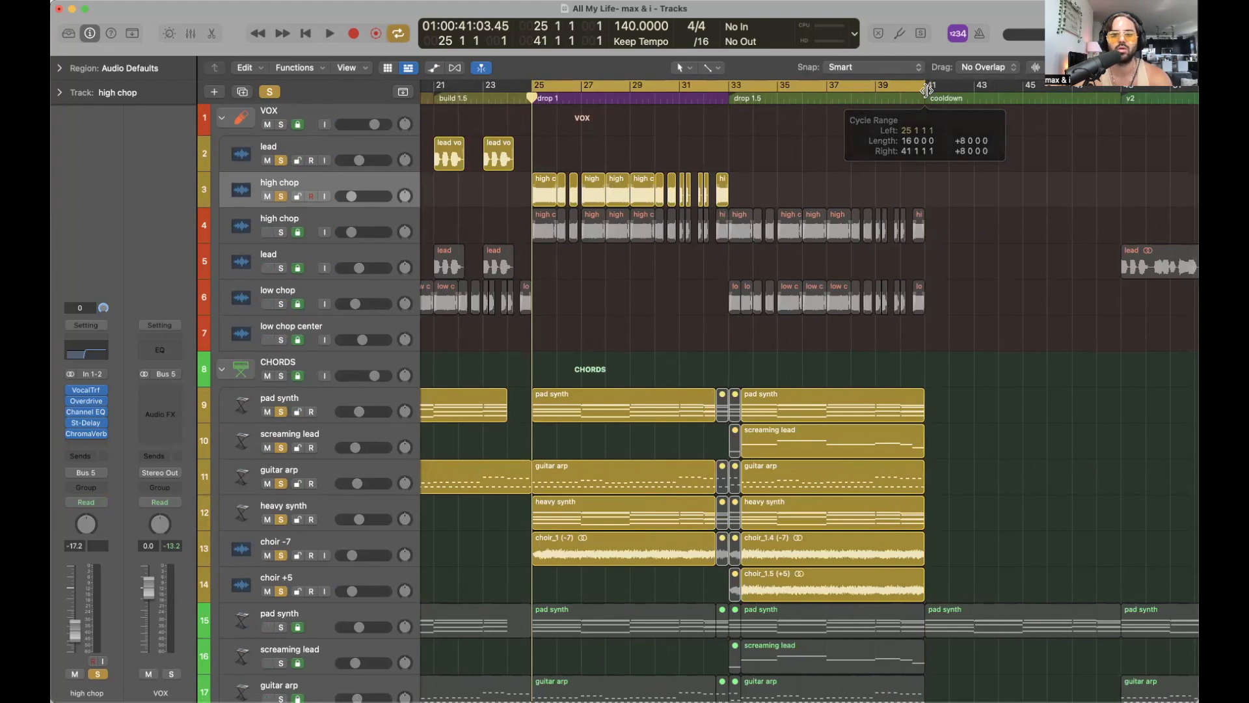
Repeat all drop 1 regions of the upper high chop track into drop 1.5, and inspect the join at bar 33
drag(767, 189, 508, 184)
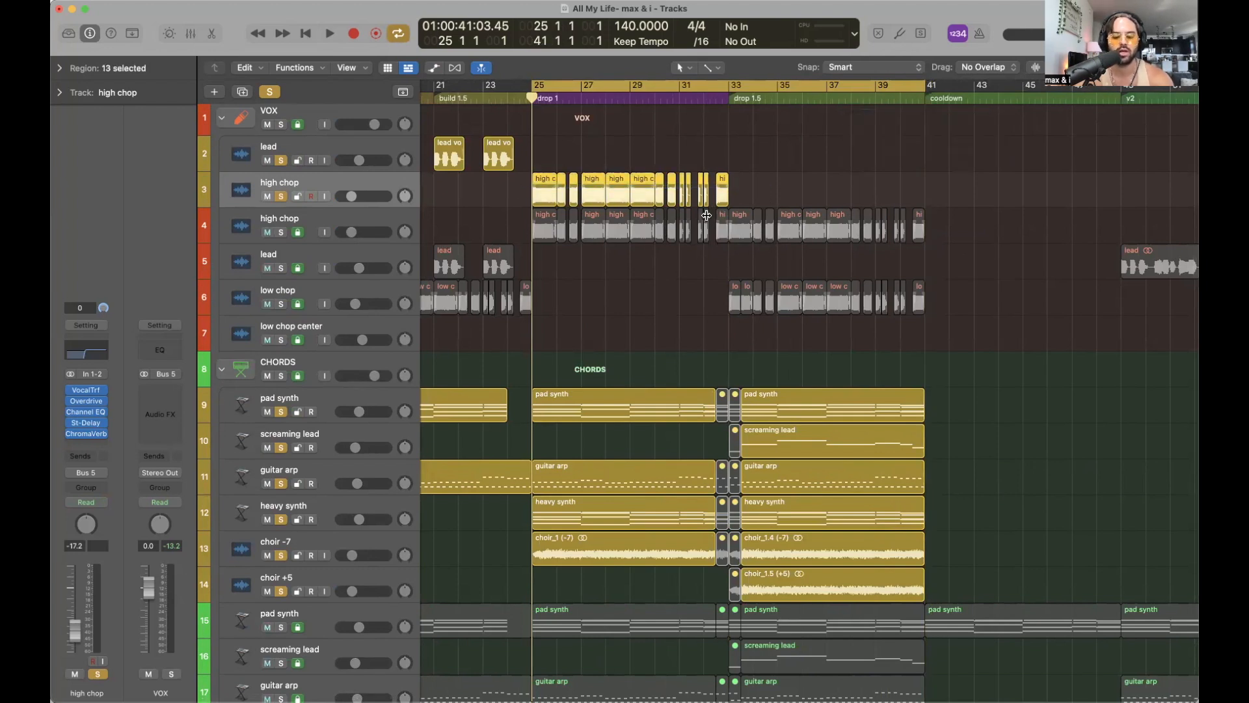
key(super+r)
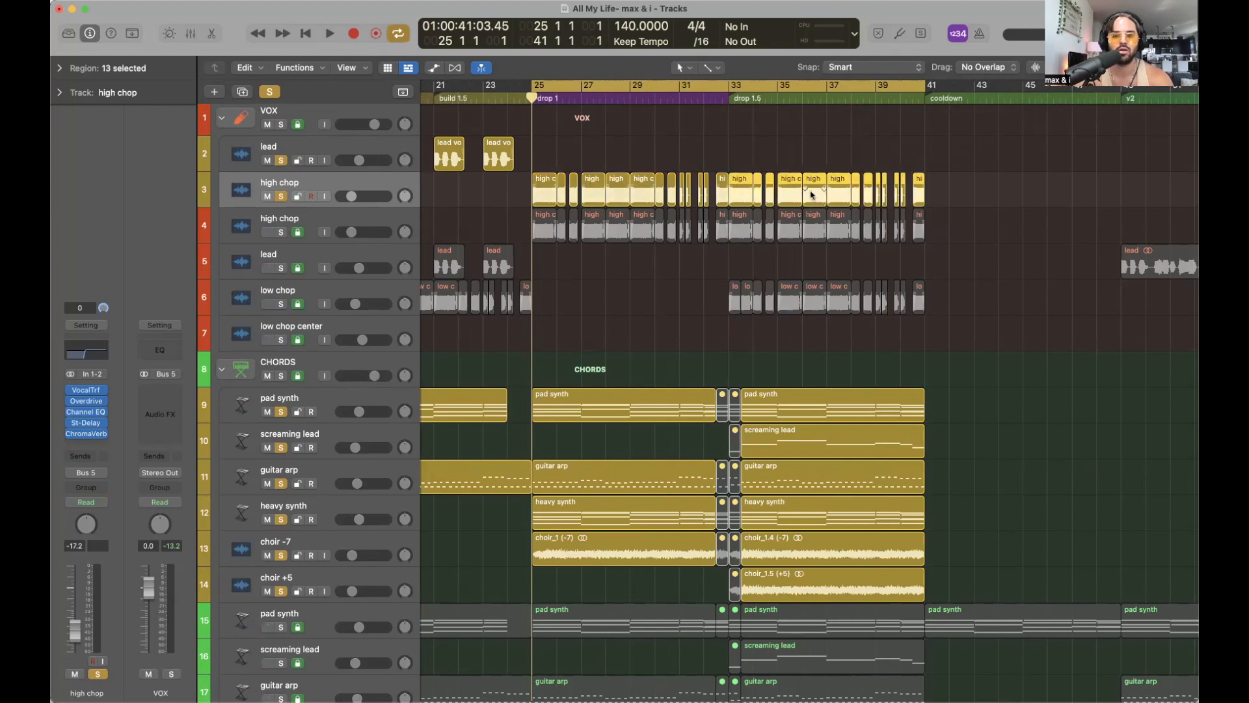
click(729, 97)
scroll(765, 149, up, 10)
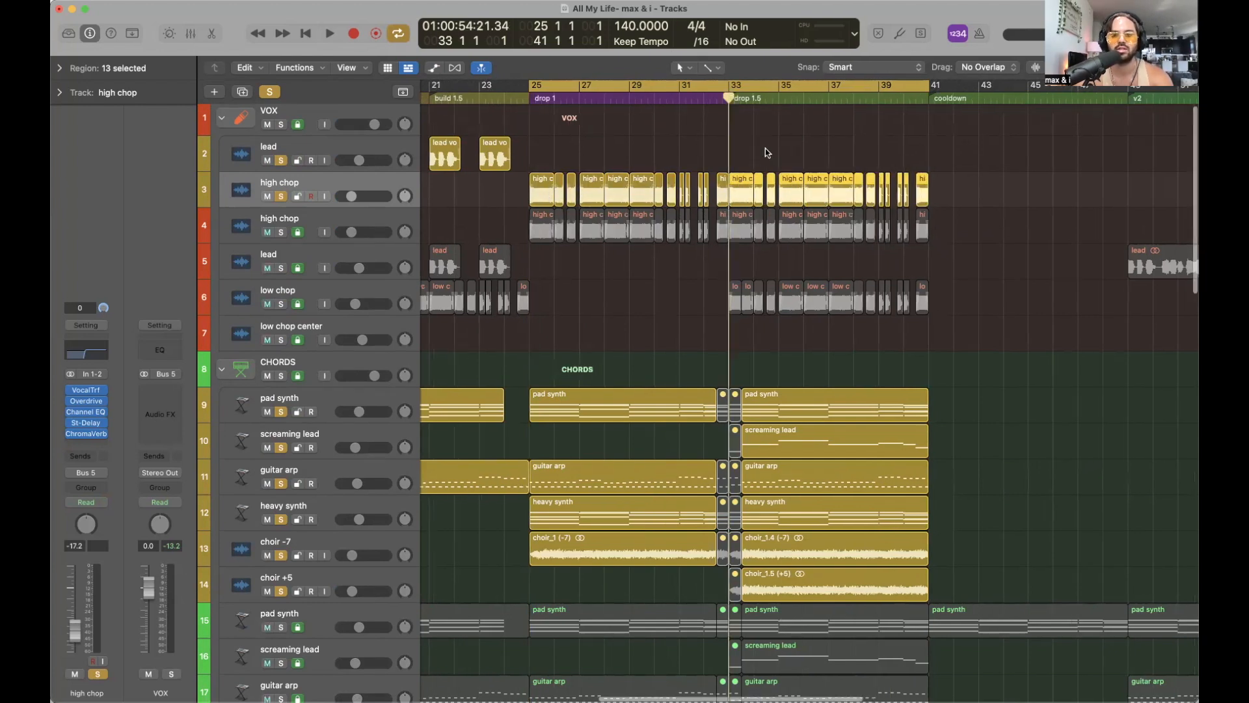
scroll(765, 148, up, 10)
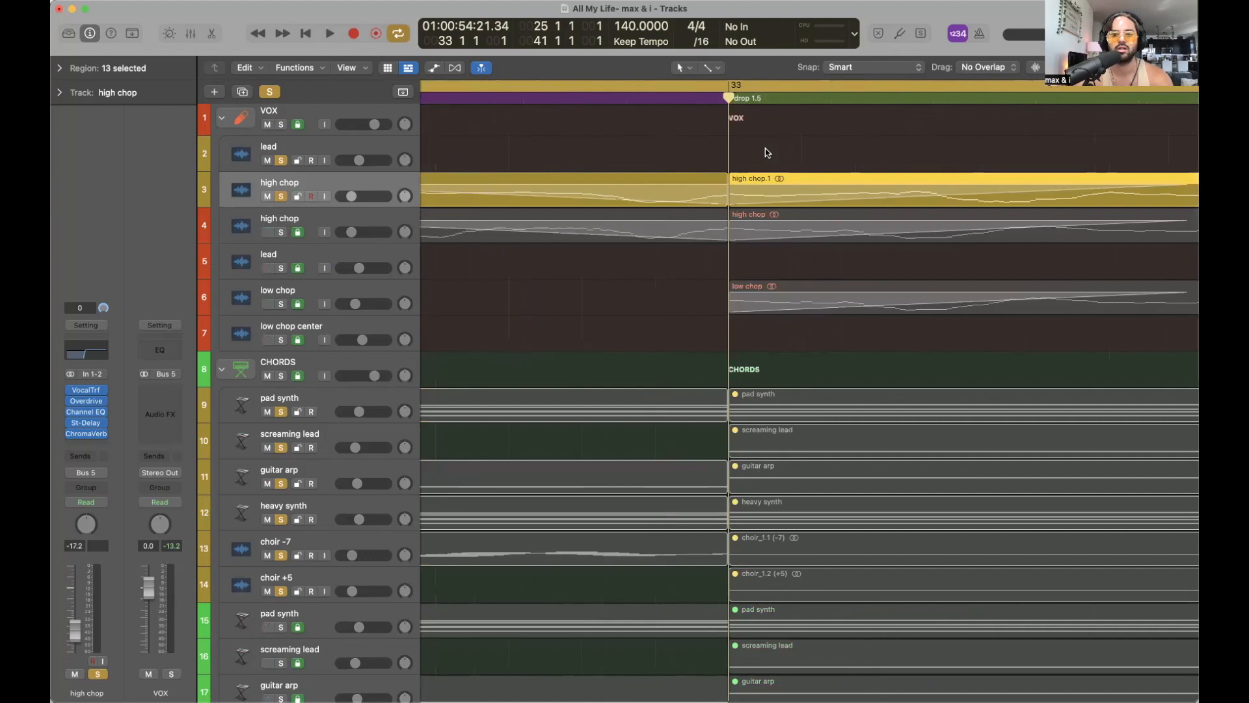
scroll(766, 148, down, 15)
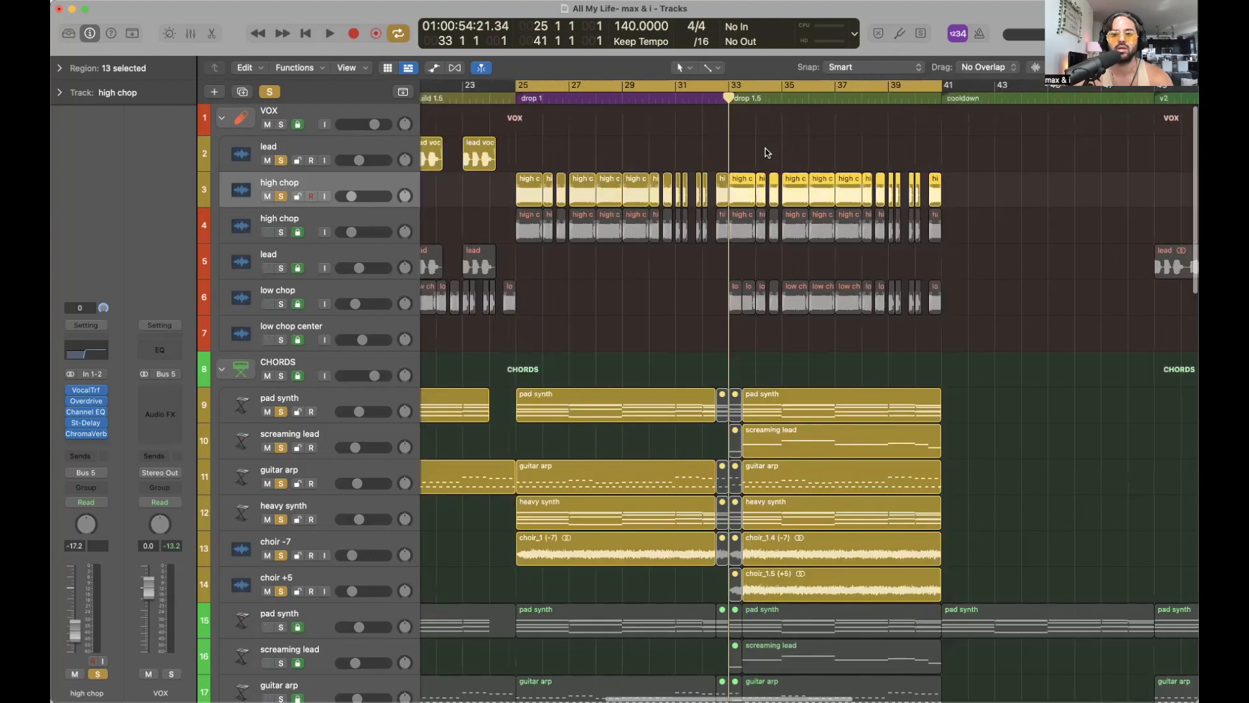
scroll(774, 141, down, 4)
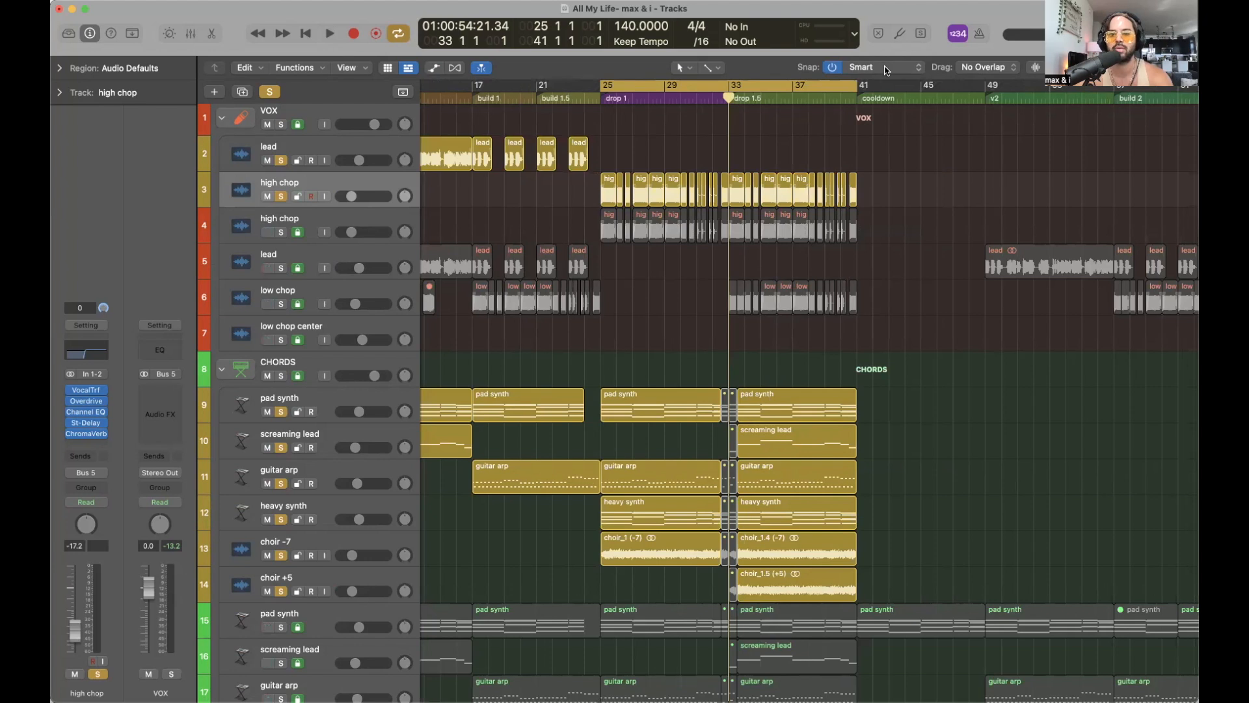
Check the Snap options, including Snap Regions to Absolute Value
click(885, 68)
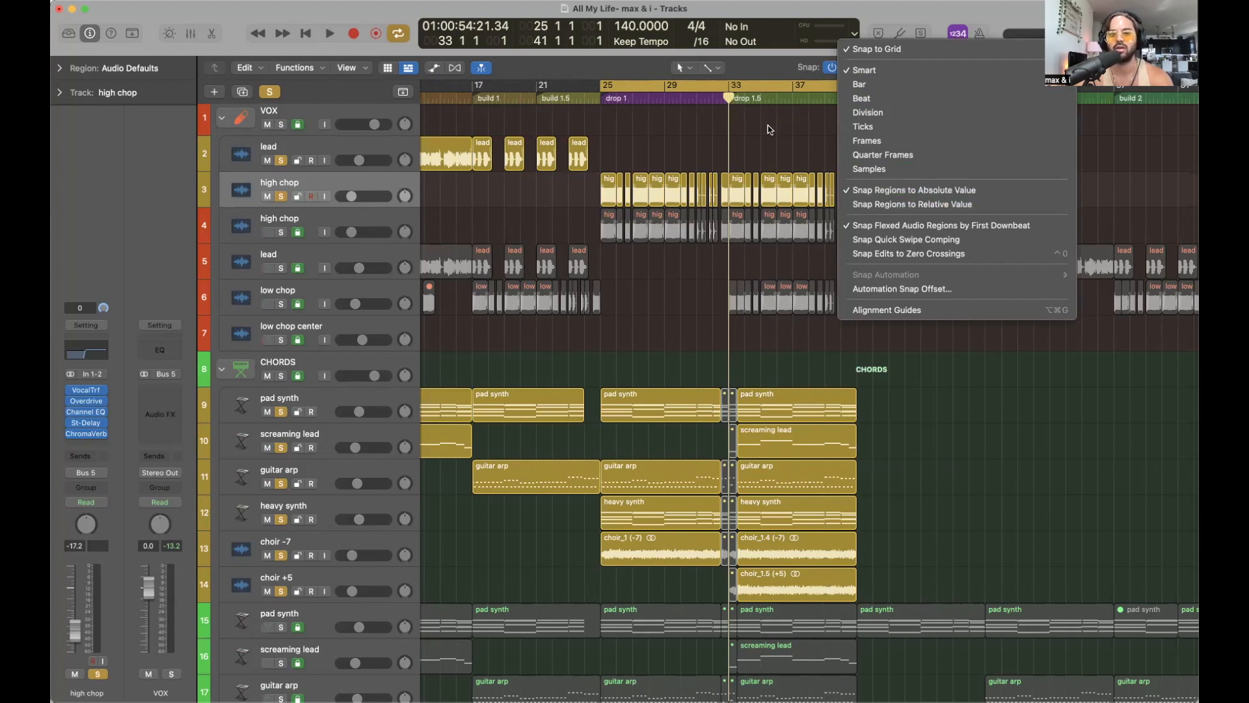
click(911, 190)
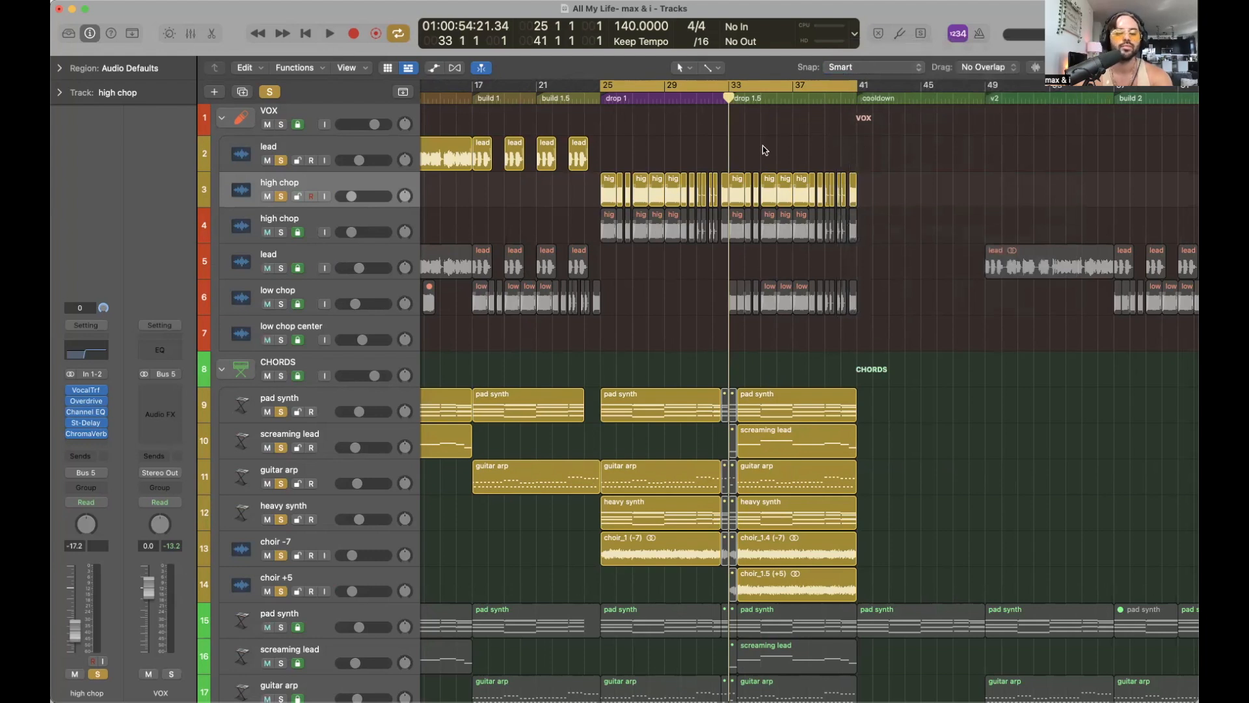
key(super+Left)
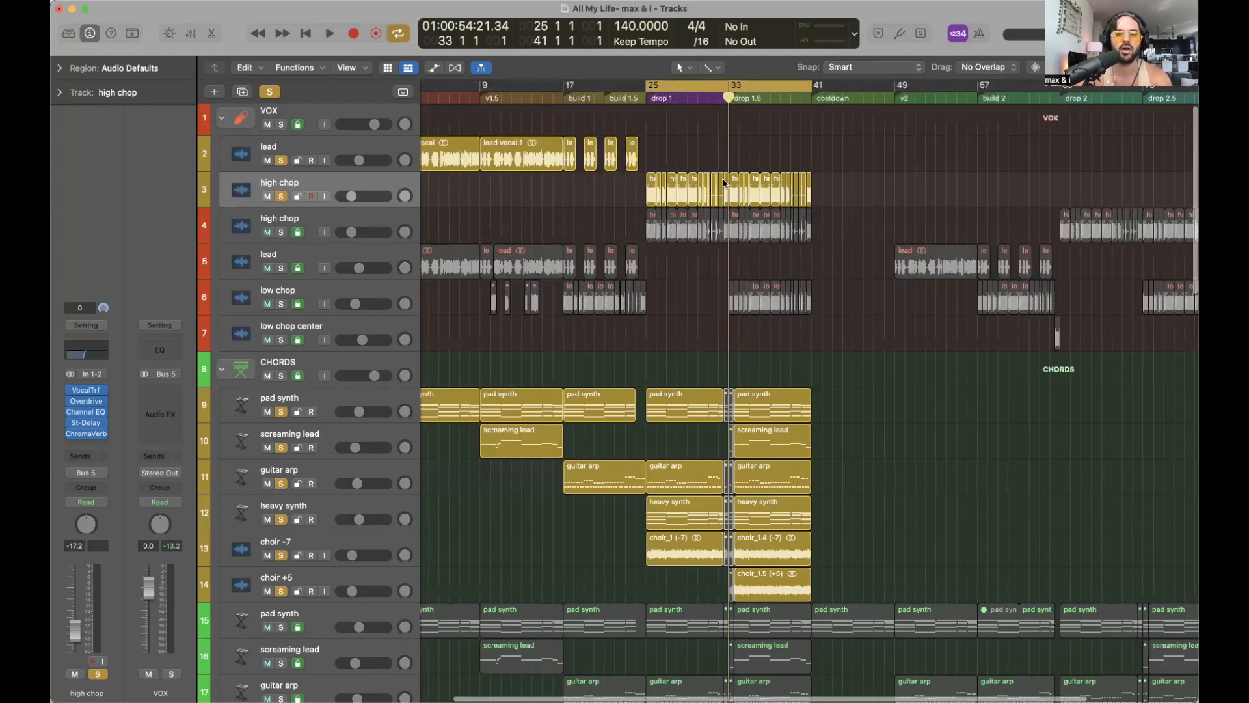
key(super+Left)
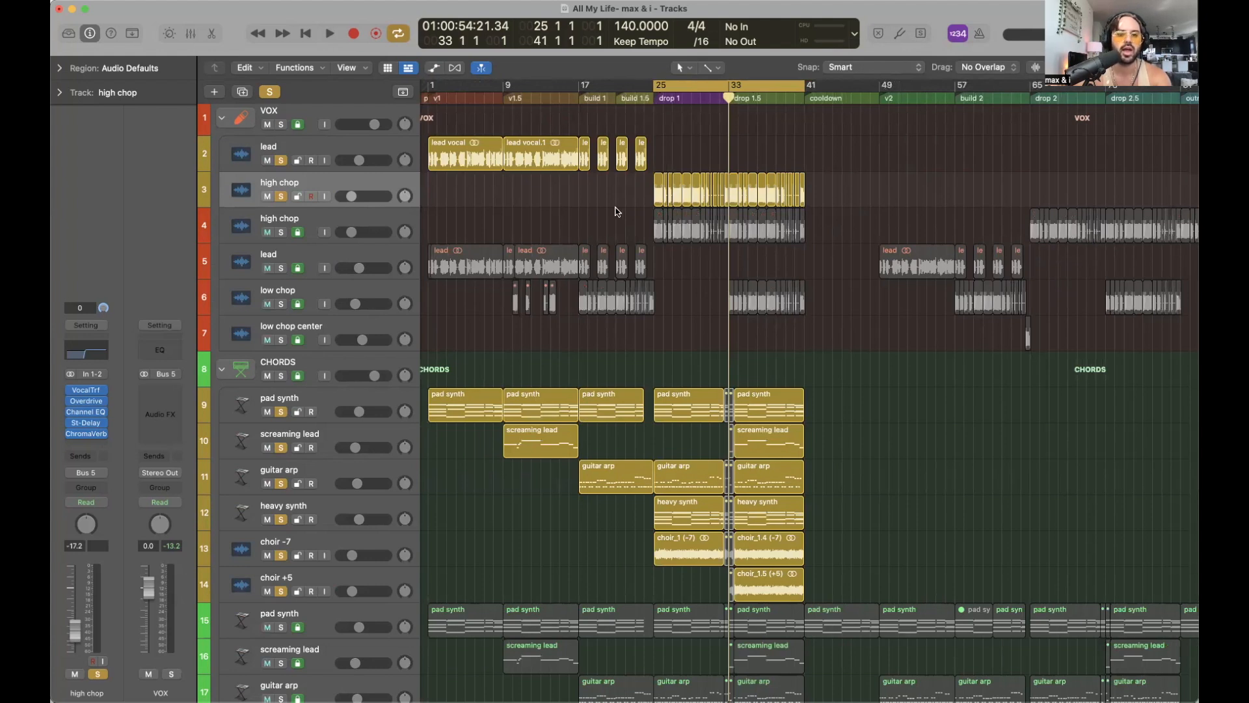
Select the low chop track and play the cycle from bar 25 into drop 1.5, looking over the soloed drum tracks during playback
click(373, 284)
click(831, 210)
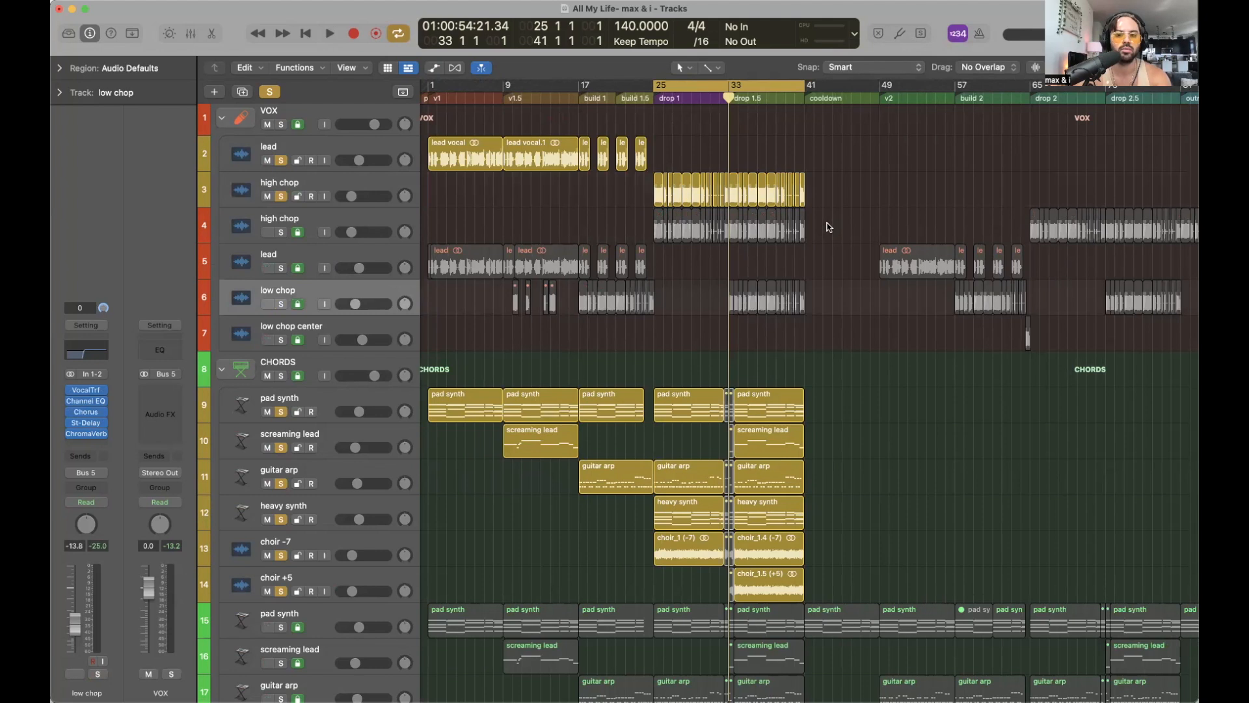
key(space)
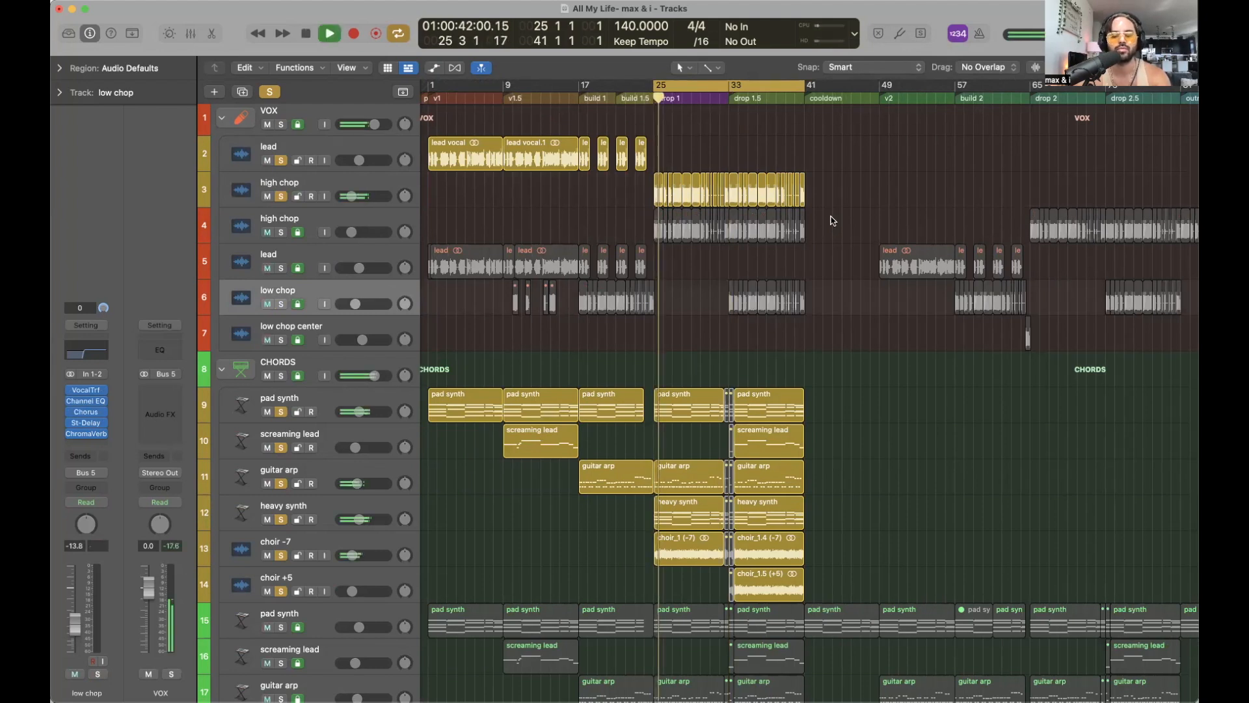
scroll(830, 220, down, 10)
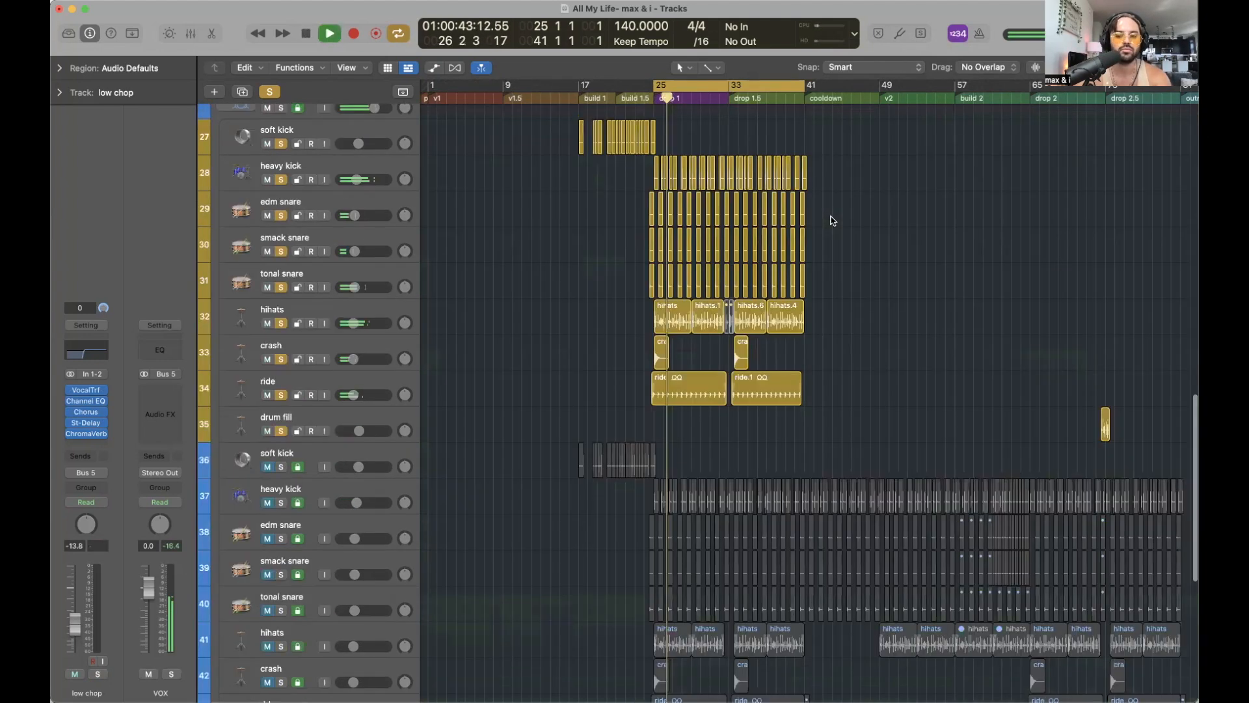
scroll(830, 219, down, 6)
scroll(831, 220, up, 15)
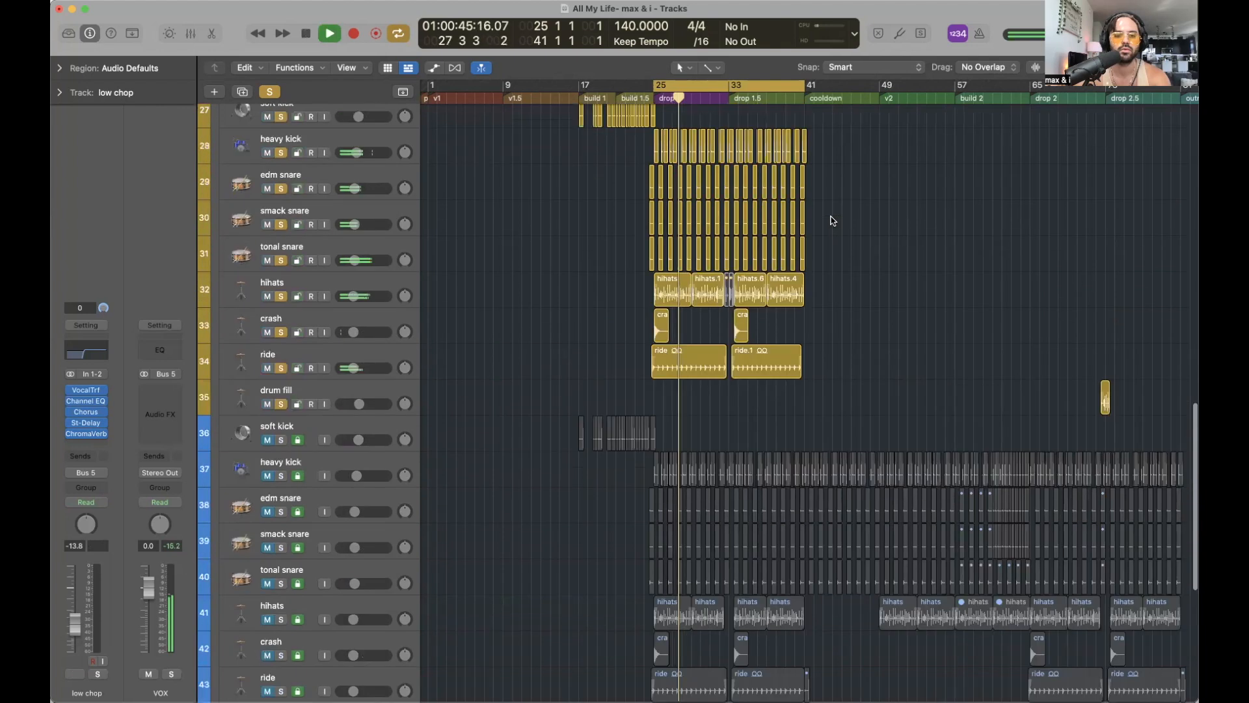
scroll(838, 291, up, 2)
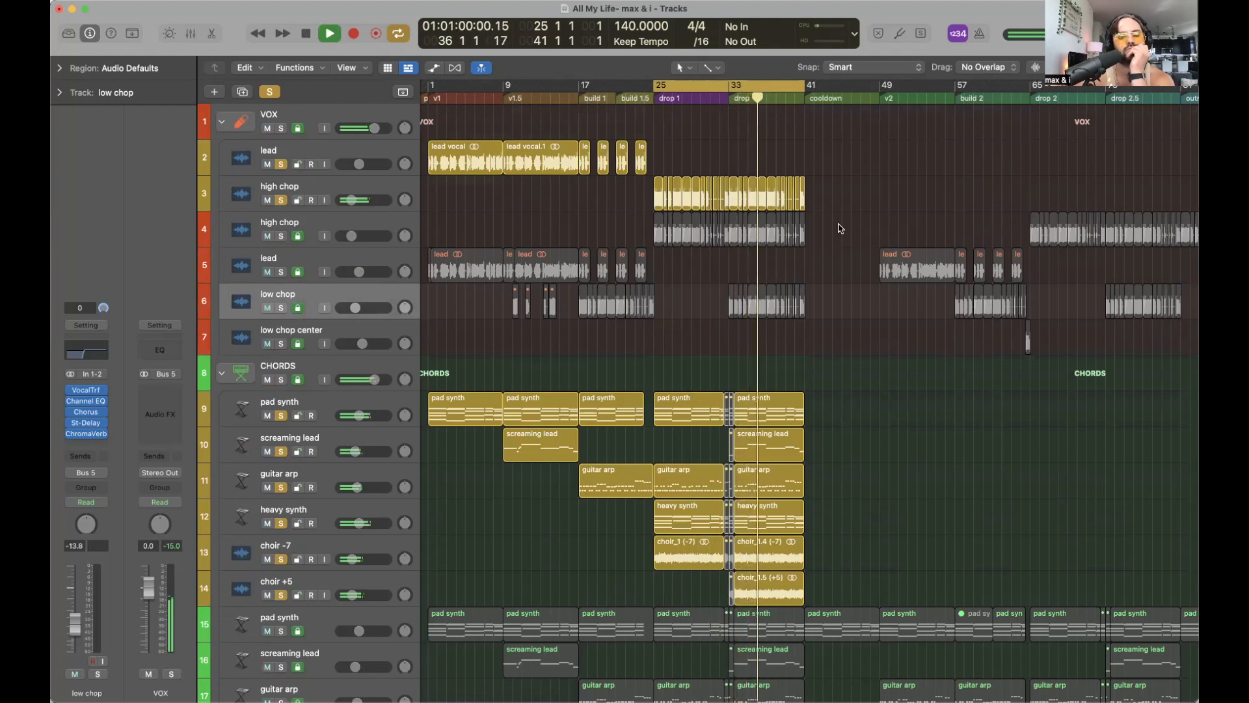
key(space)
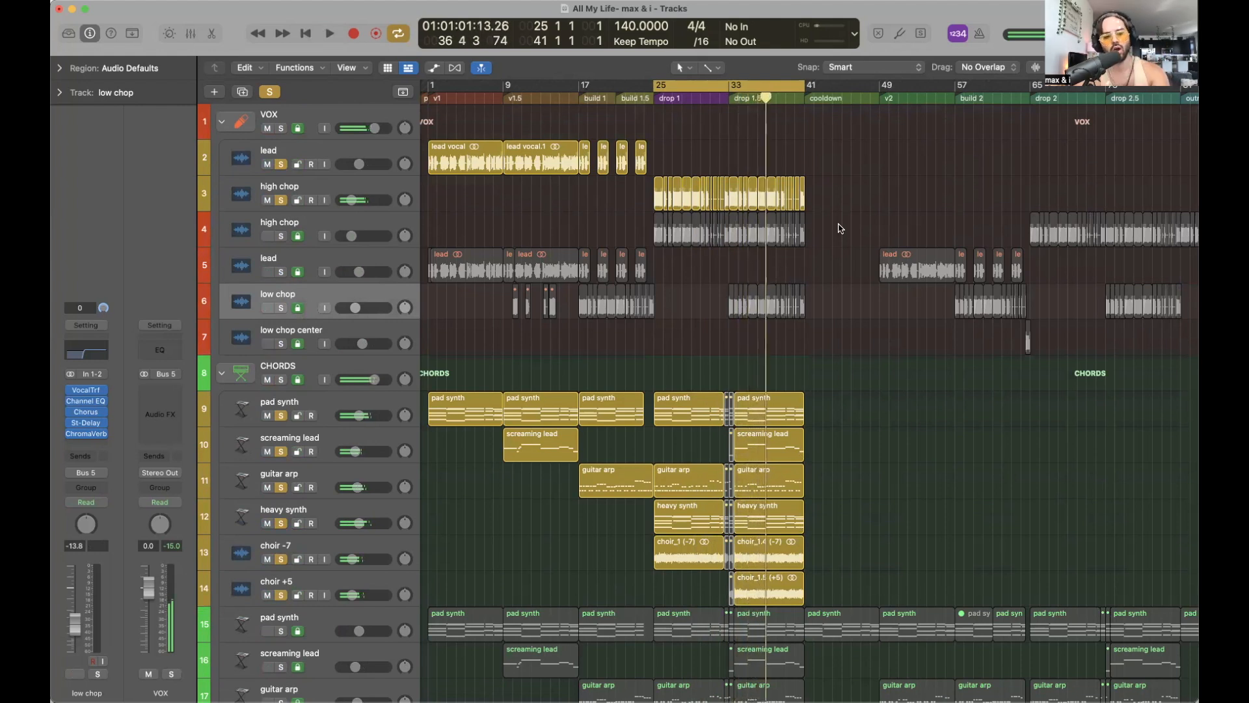
Place the playhead at bar 33, the start of drop 1.5
click(738, 98)
scroll(882, 334, down, 4)
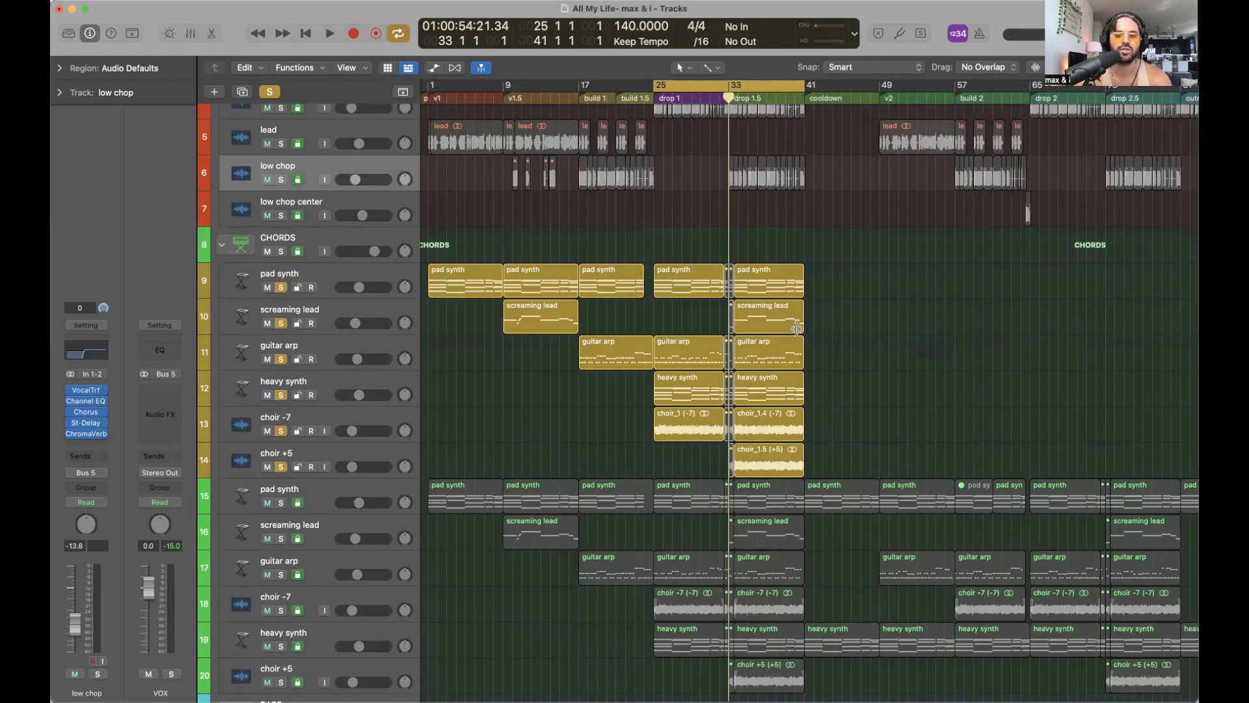
drag(664, 84, 728, 84)
drag(652, 87, 805, 88)
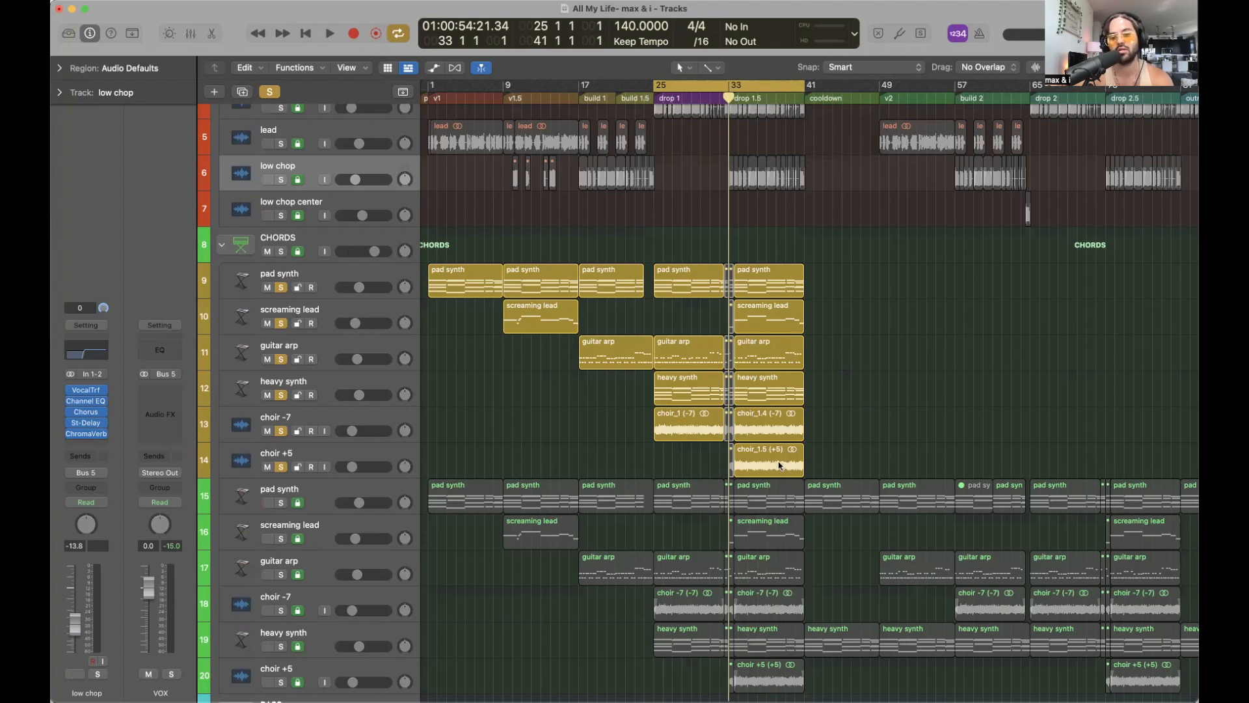
Duplicate the low chop track and move the empty copy directly below the upper high chop track
scroll(856, 442, up, 4)
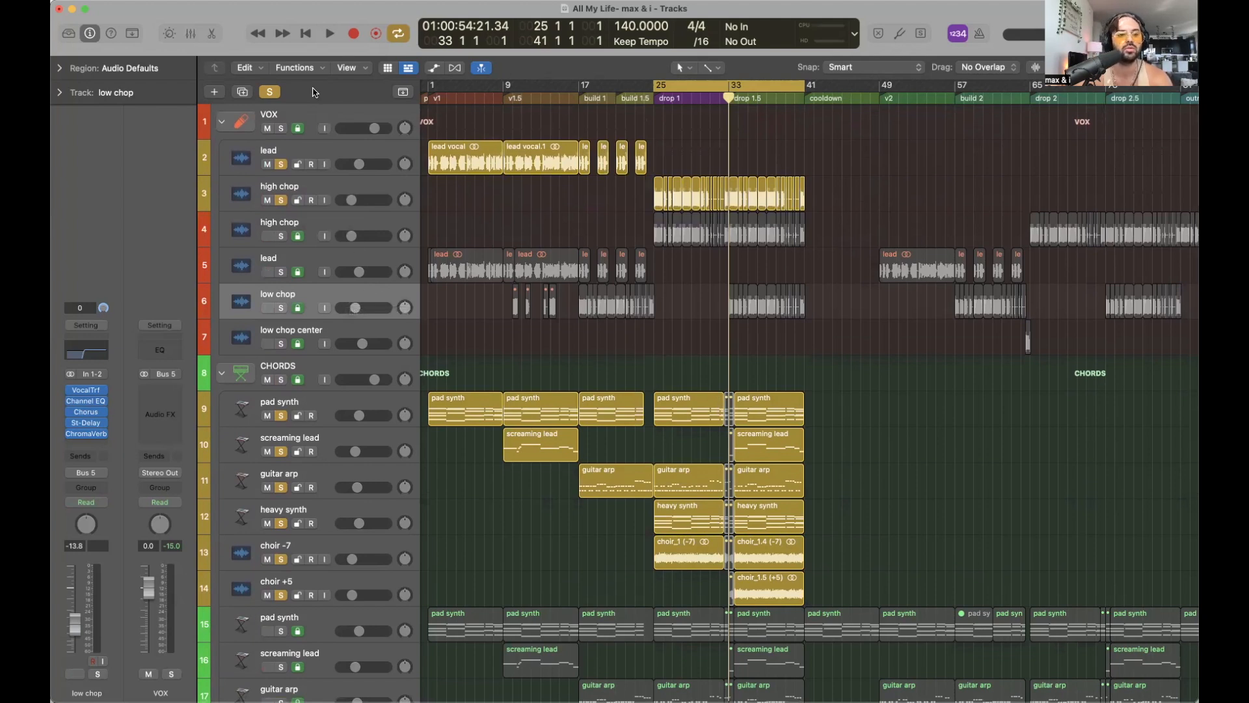
click(244, 92)
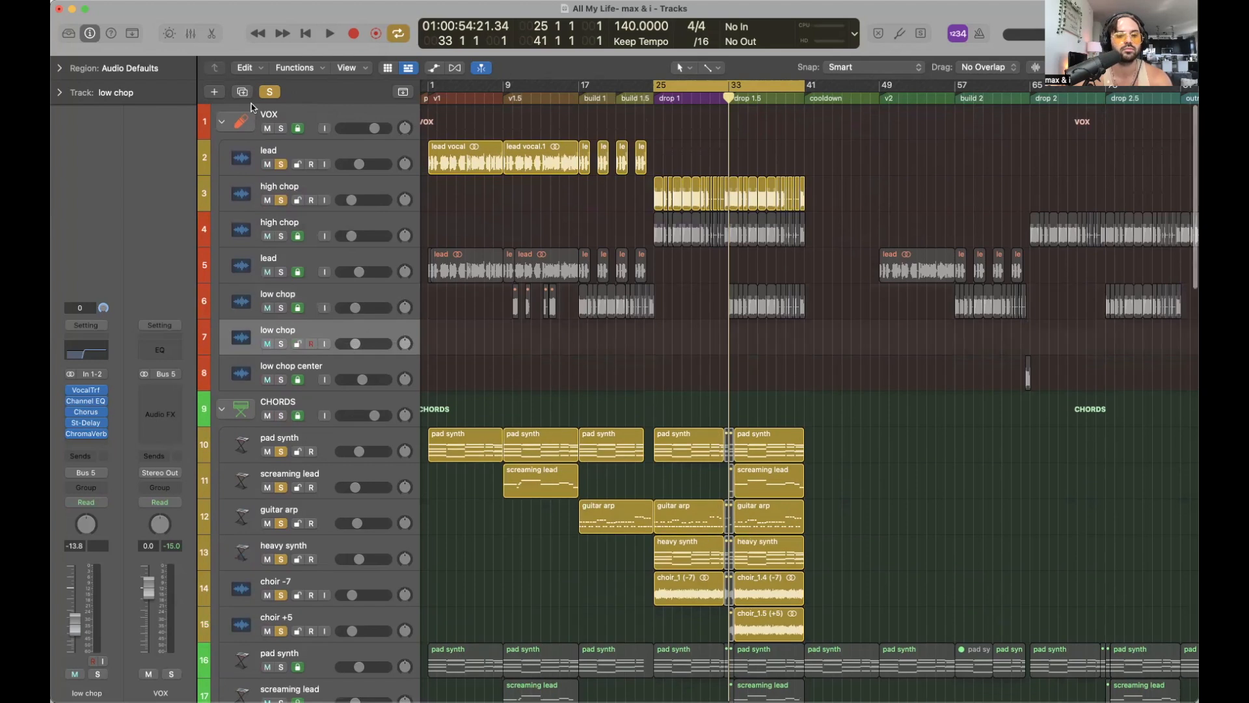
drag(324, 336, 324, 225)
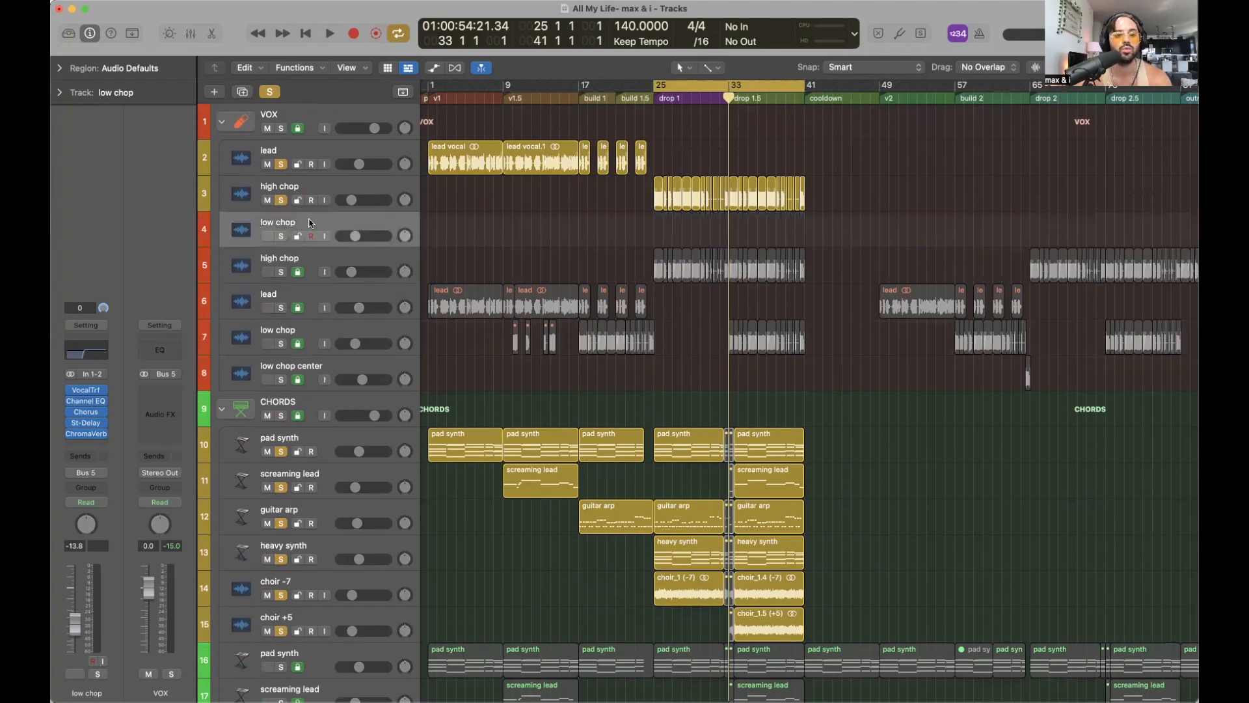
Color the new low chop track dark yellow
key(alt+c)
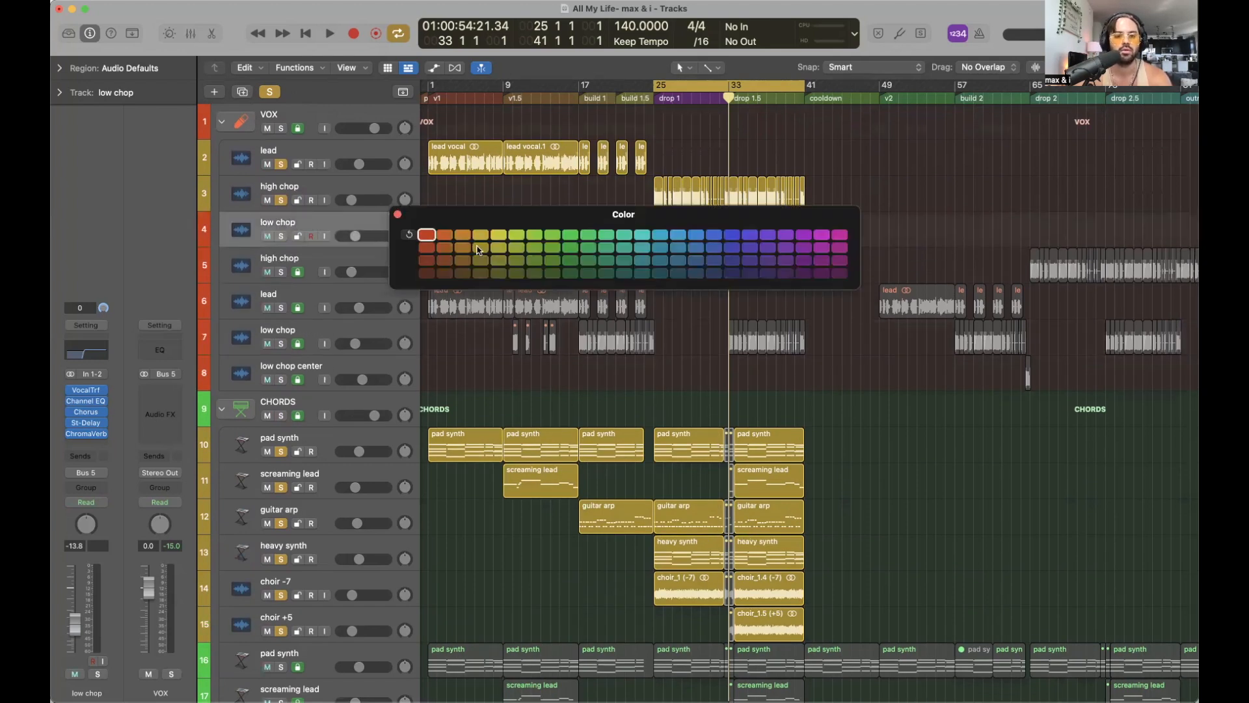
click(480, 247)
click(398, 215)
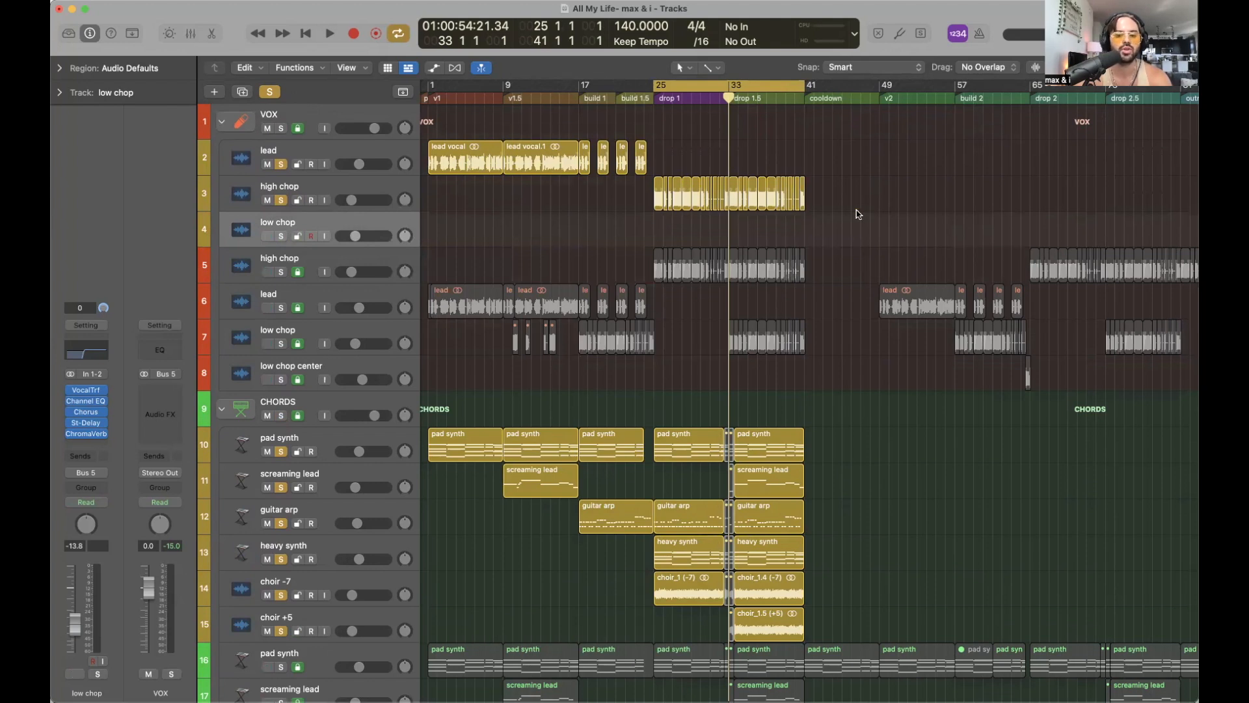
Copy the high chop regions of drop 1.5 onto the new low chop track at bar 33 and solo that track
key(super+Right)
key(super+Right)
key(super+Right)
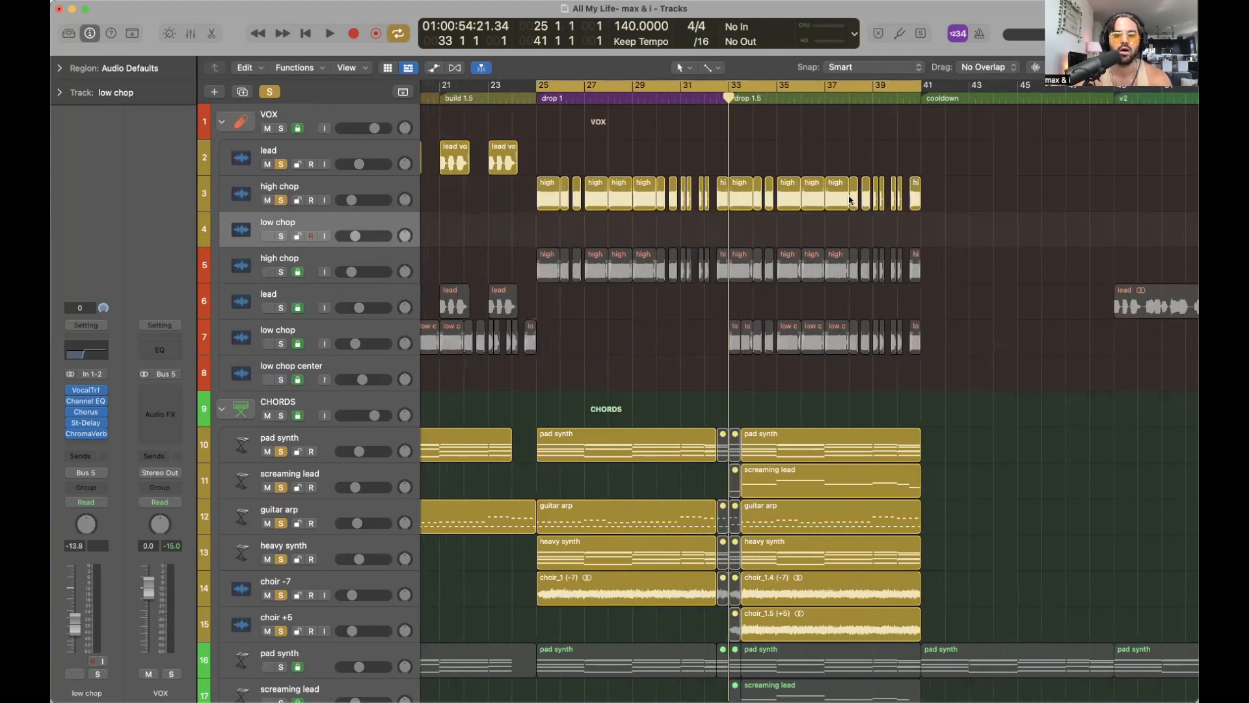
scroll(849, 201, right, 3)
drag(849, 200, 631, 226)
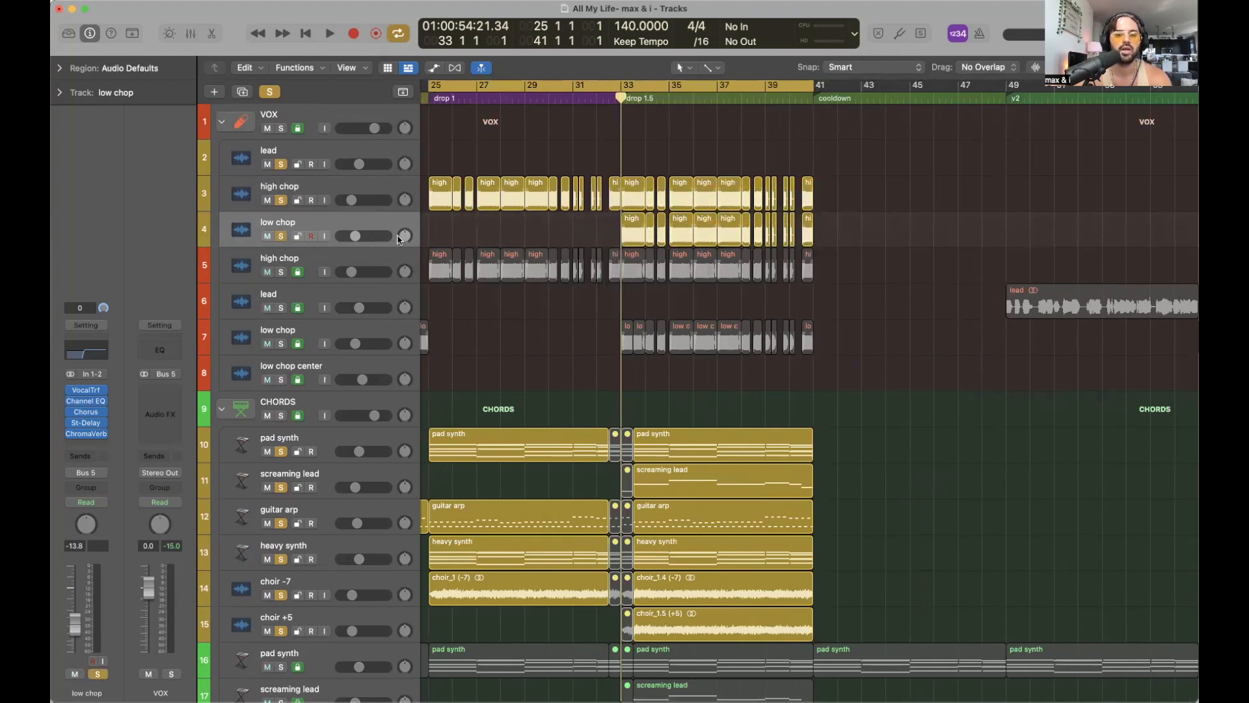
Examine how the copied chops on the new low chop track line up with the vocal regions in the neighbouring song sections
key(super+Left)
key(super+Left)
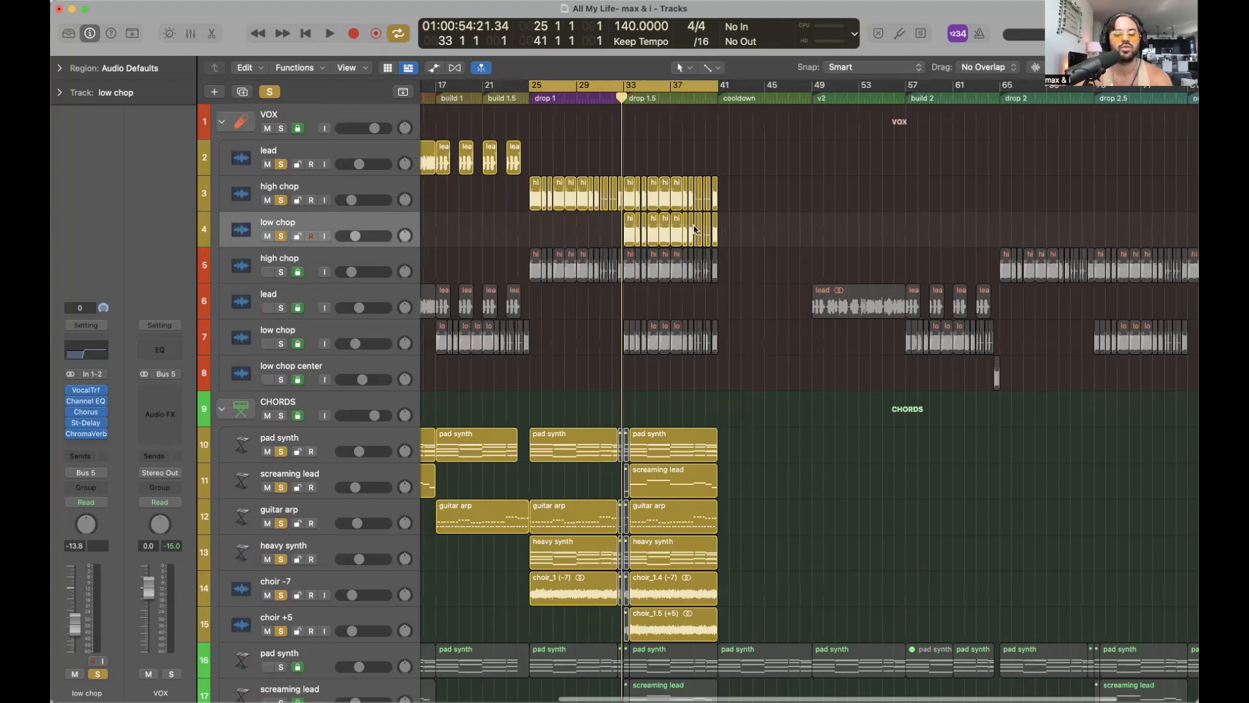
scroll(694, 228, left, 3)
scroll(694, 229, right, 4)
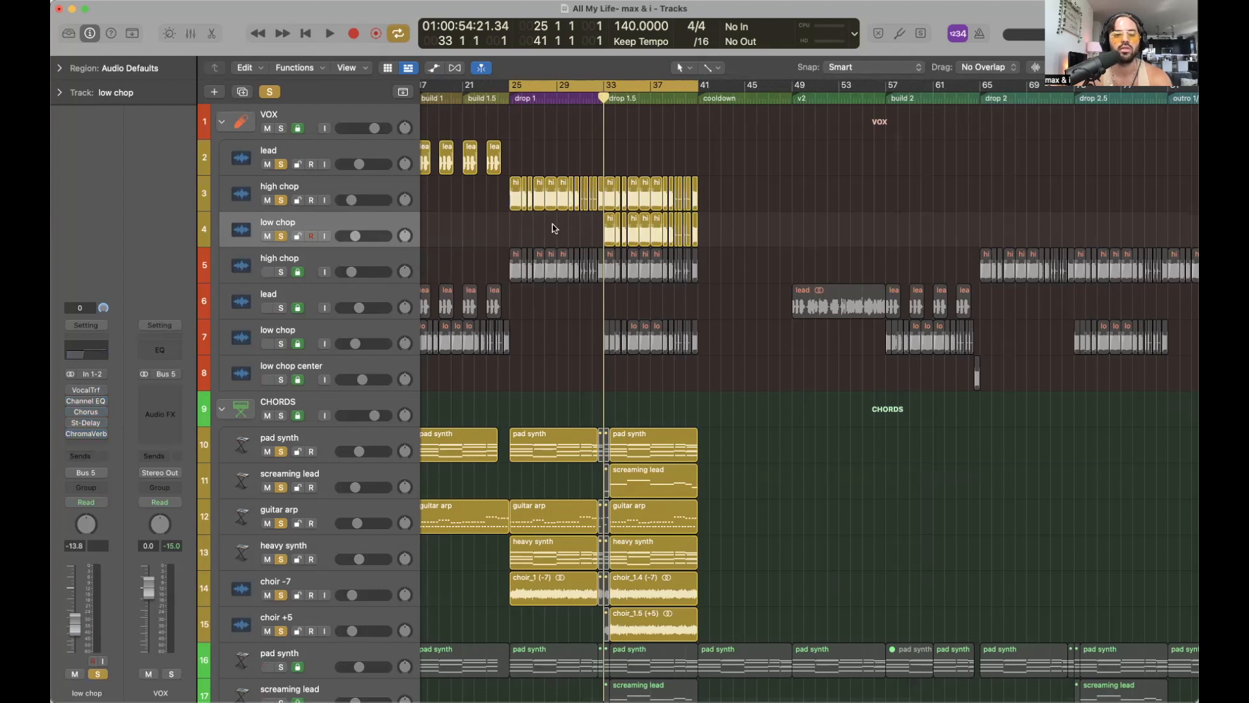
scroll(773, 241, left, 5)
scroll(772, 241, right, 1)
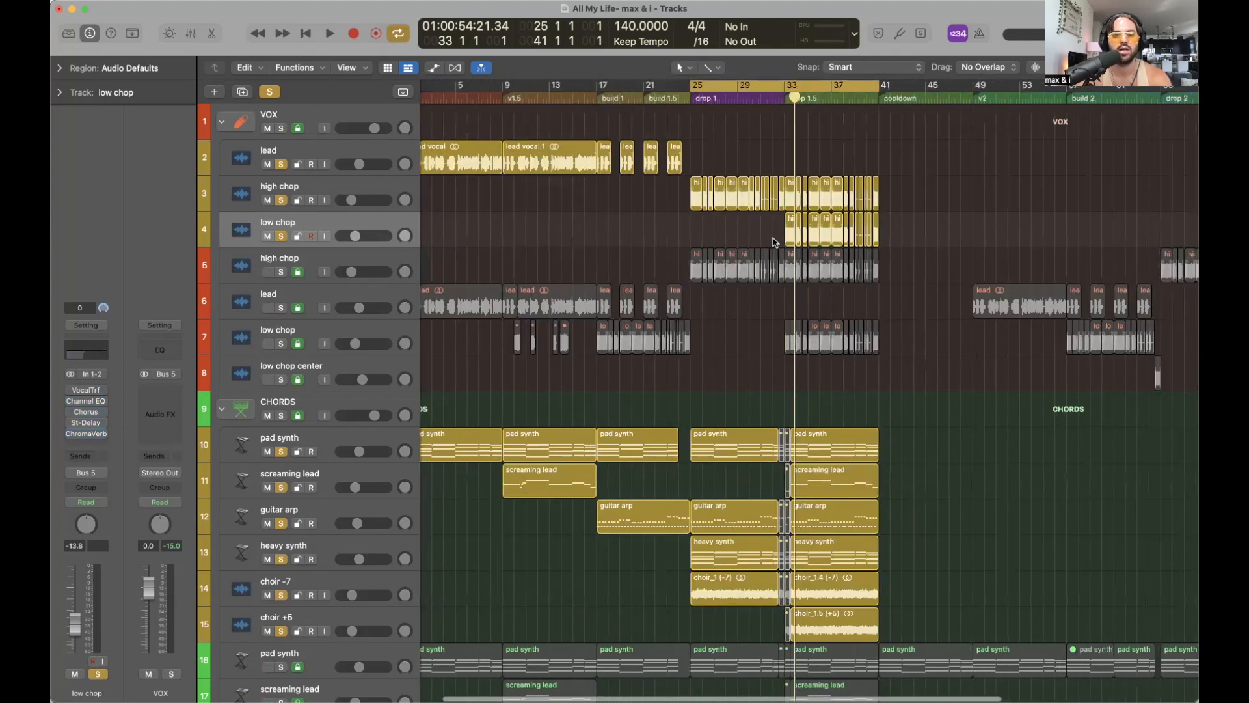
scroll(773, 241, right, 3)
scroll(611, 245, right, 1)
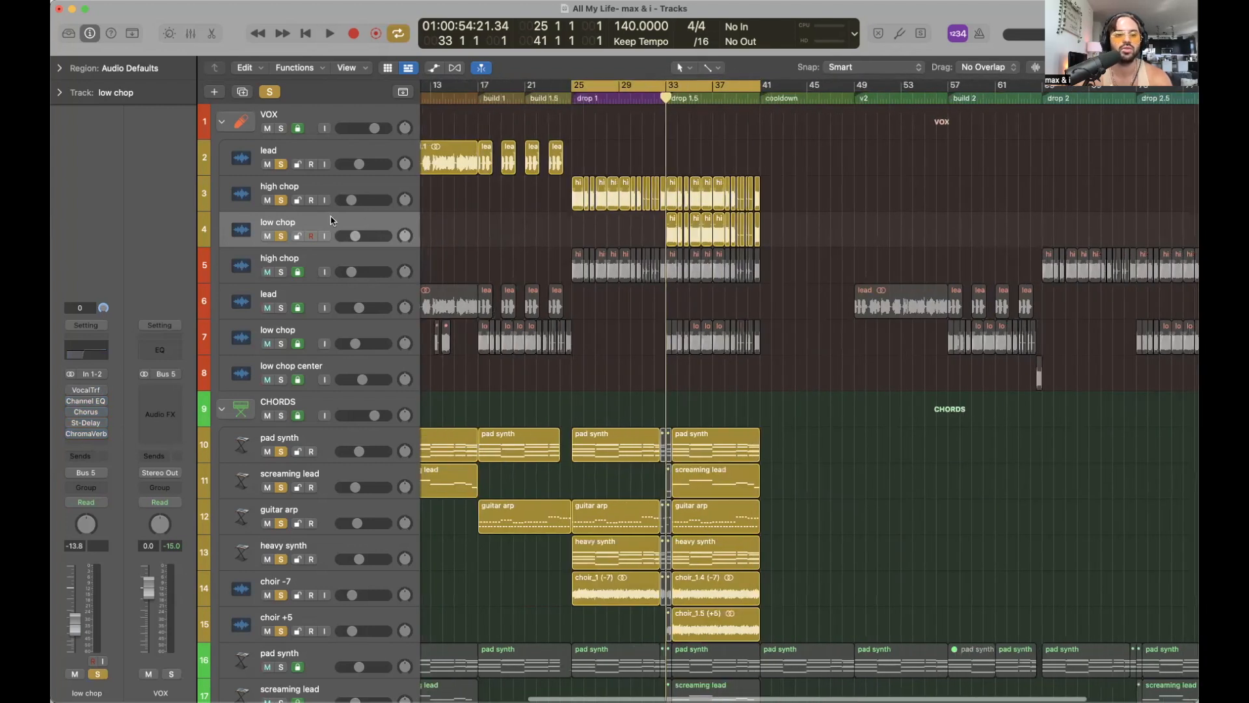
Solo the original low chop track instead of the new one and listen to drop 1.5 alongside the high chop
click(280, 236)
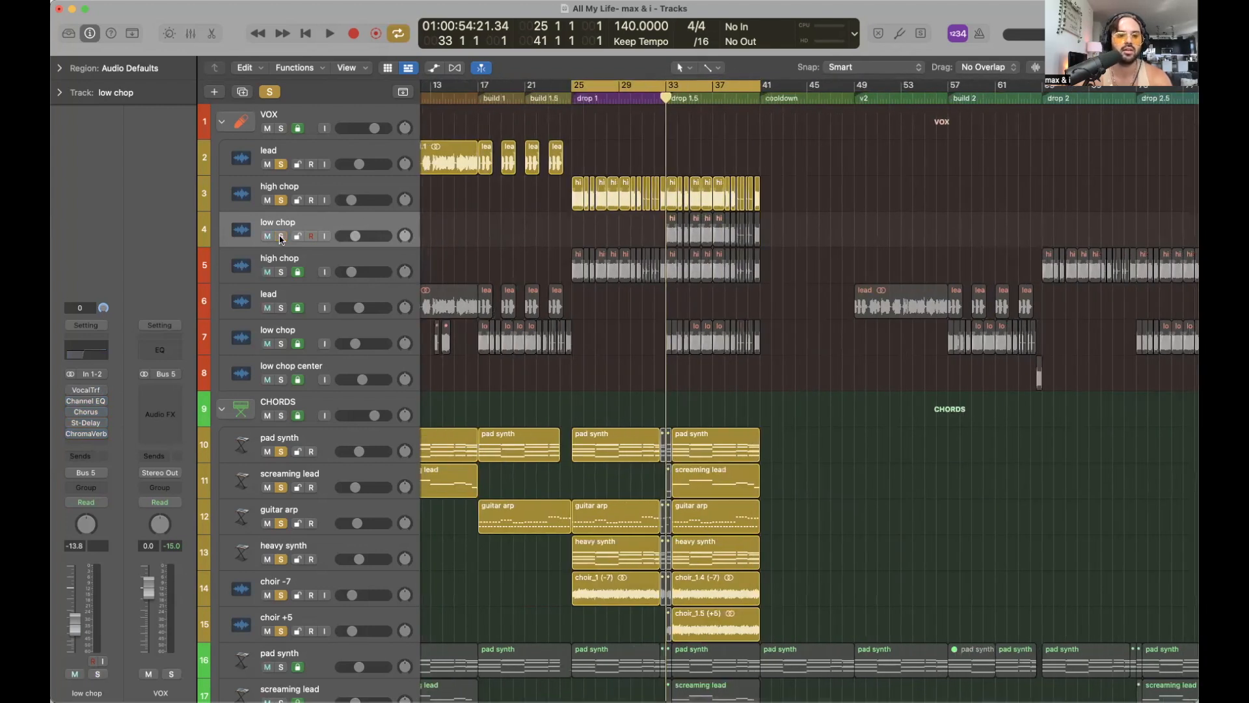
click(280, 344)
key(space)
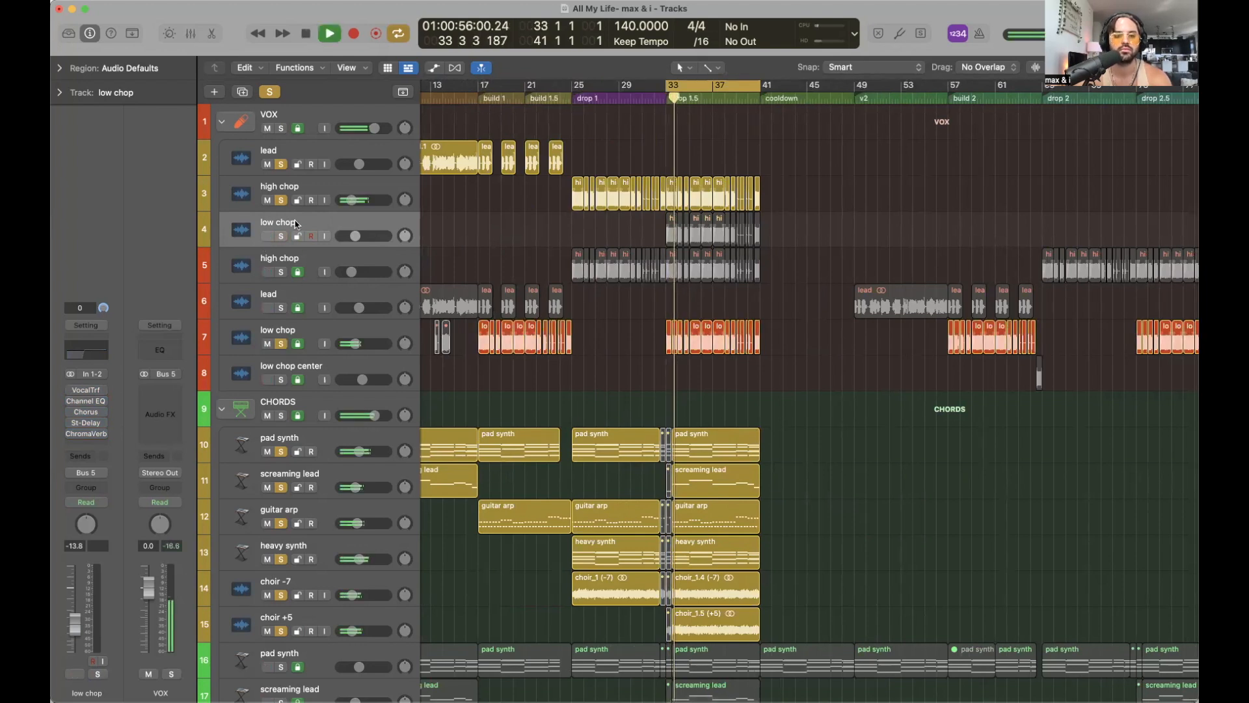
key(space)
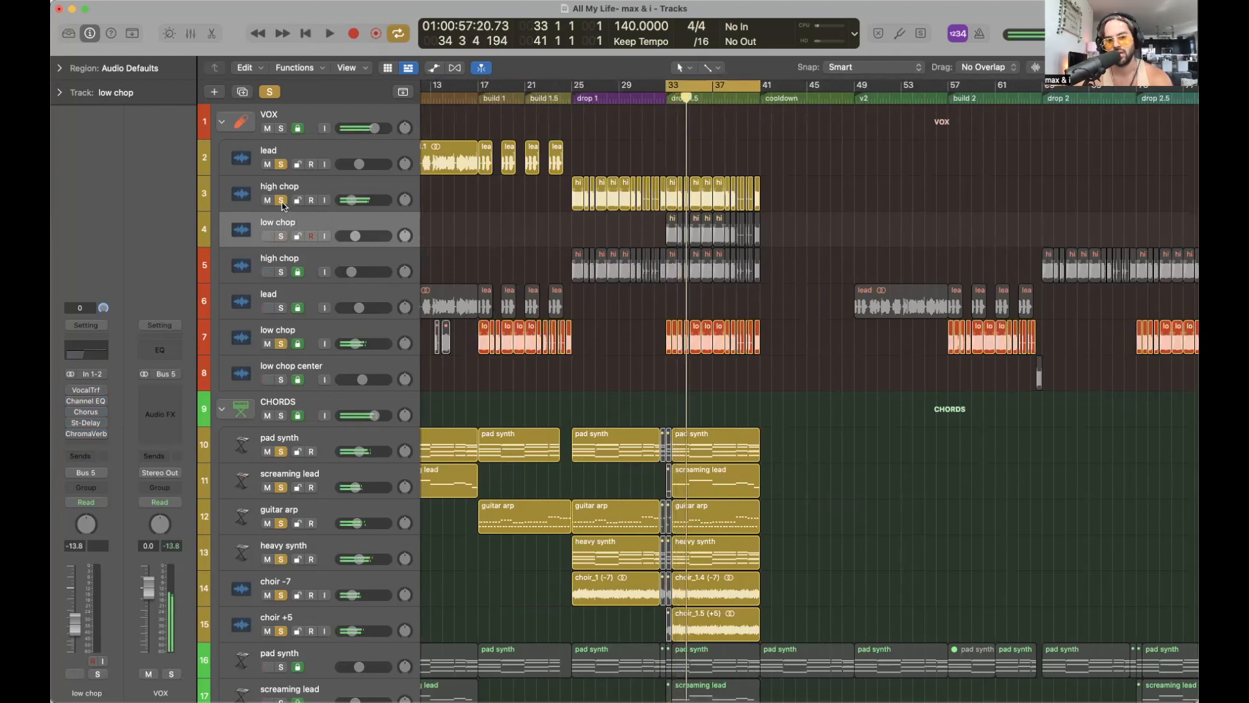
Listen to the original low chop in drop 1.5 with the high chop unsoloed, and return the solo to the high chop track
click(282, 201)
key(space)
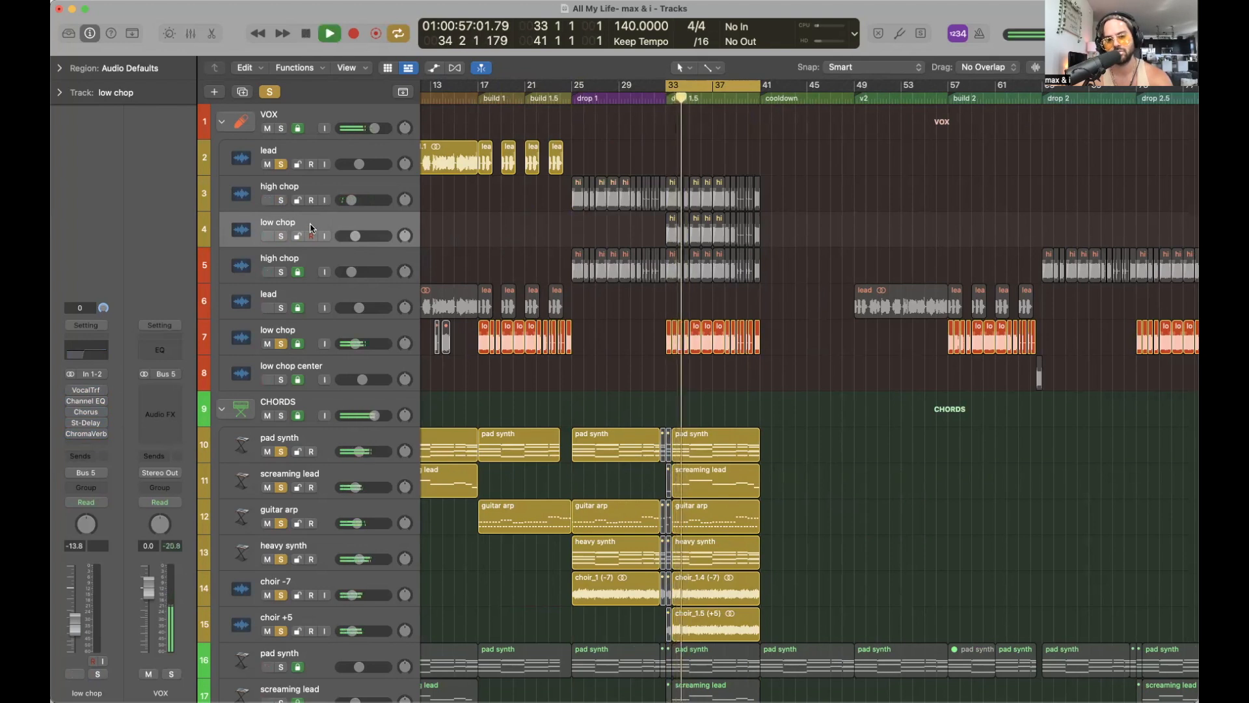
key(space)
click(282, 344)
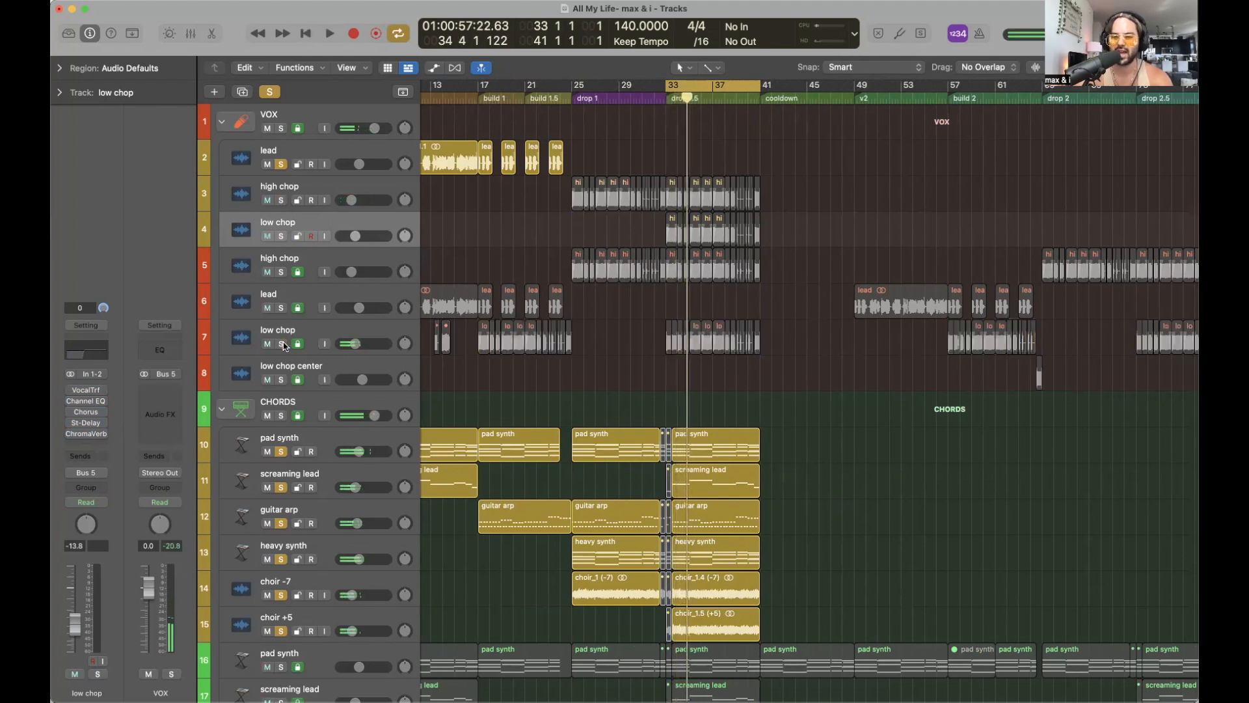
click(281, 201)
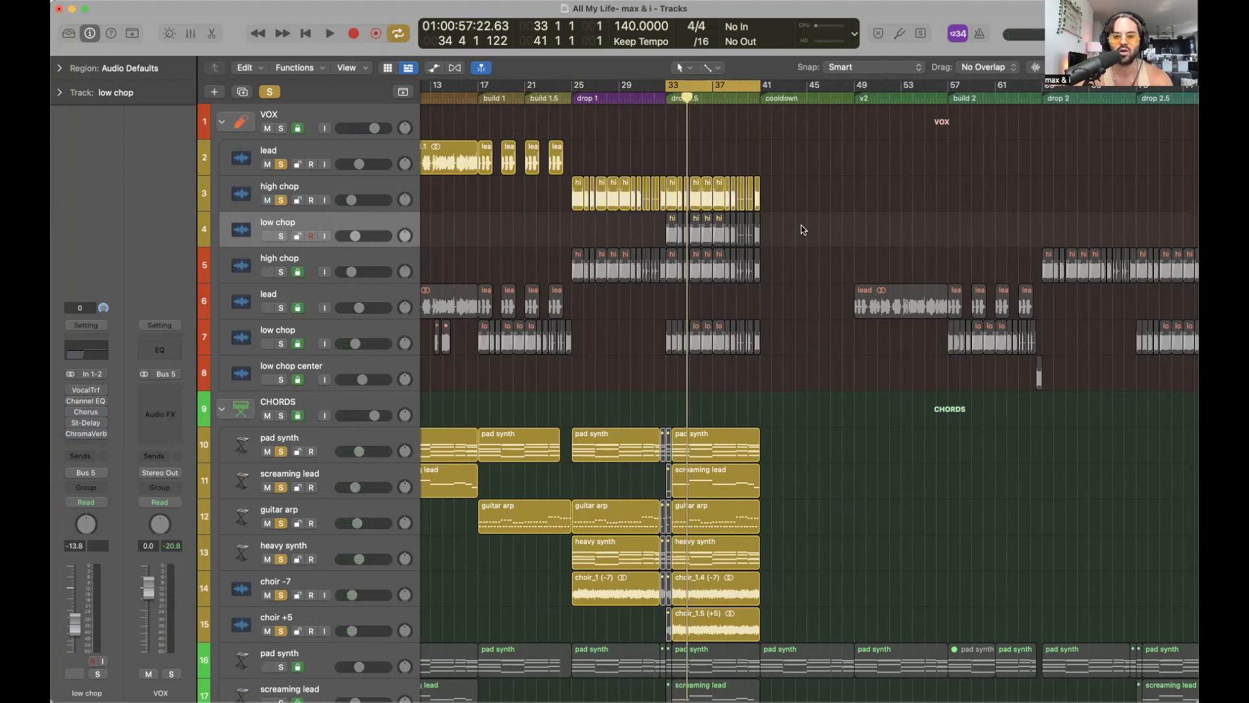
Solo the new low chop track and rename its copied drop 1.5 regions after the track, returning the playhead to bar 33
click(281, 236)
drag(797, 231, 650, 226)
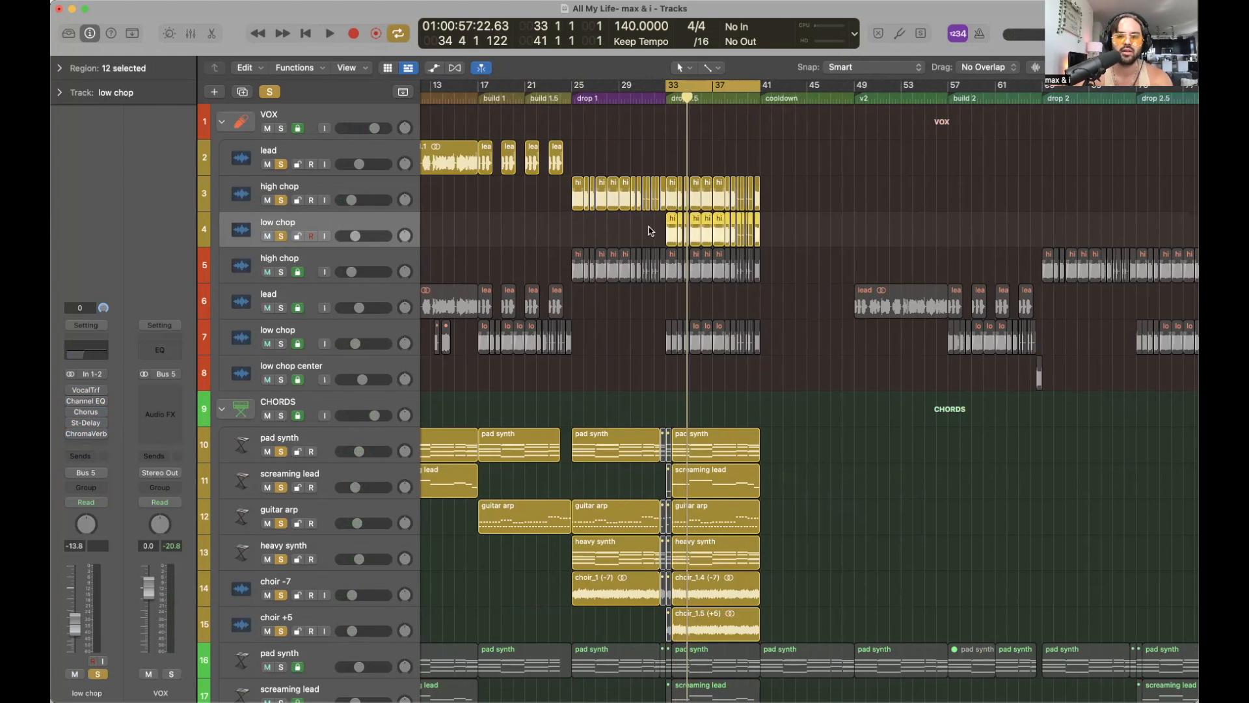
right_click(674, 228)
click(701, 233)
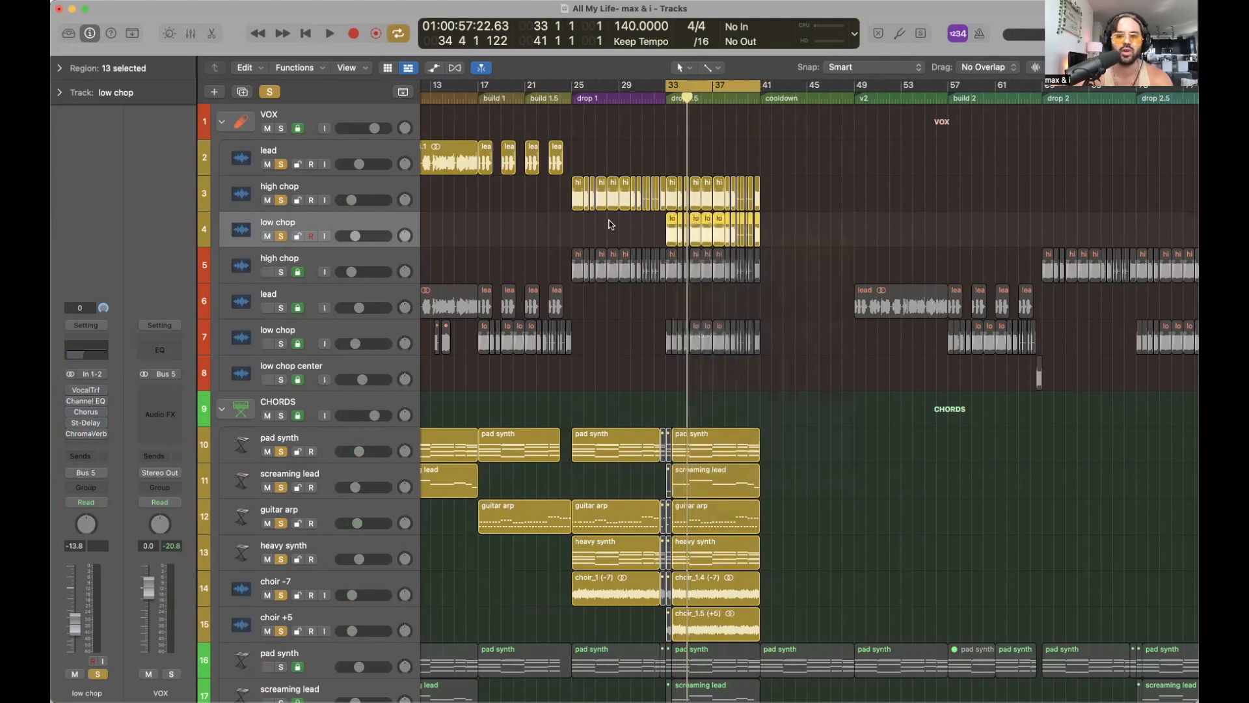
click(682, 117)
click(666, 97)
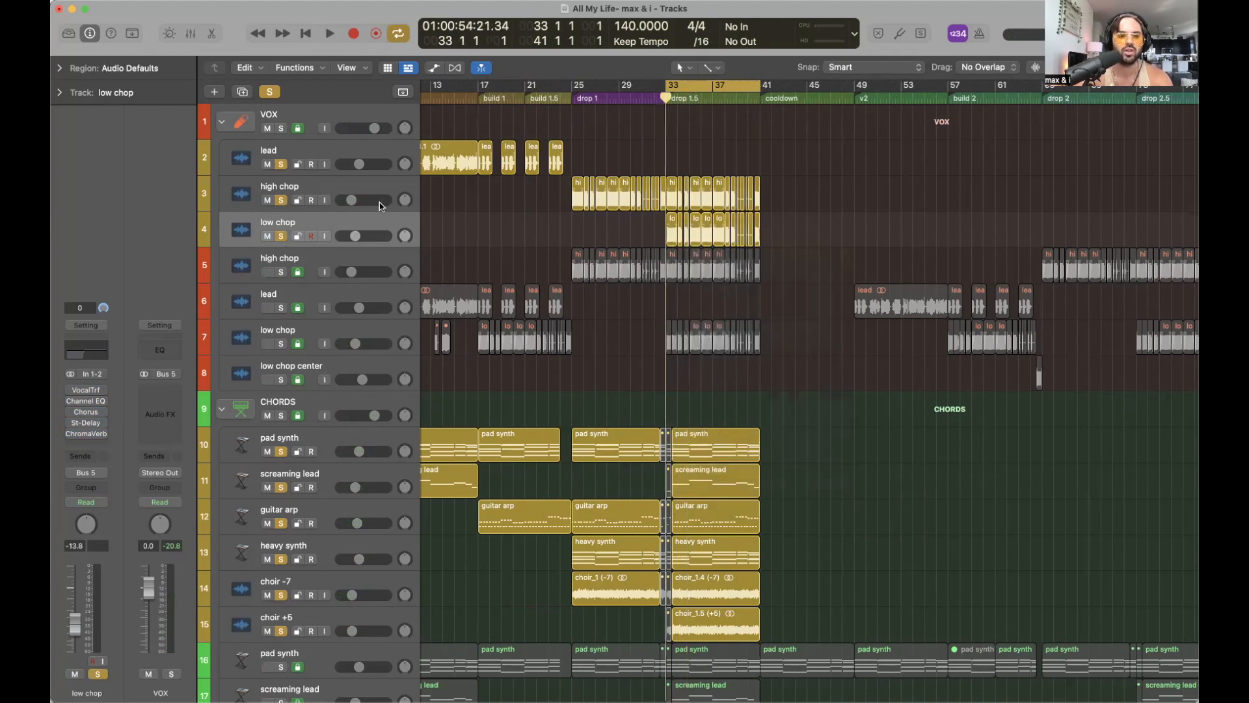
Compare the effect chains of the high chop and new low chop tracks, and turn on the low chop's Vocal Transformer with its settings open
click(369, 185)
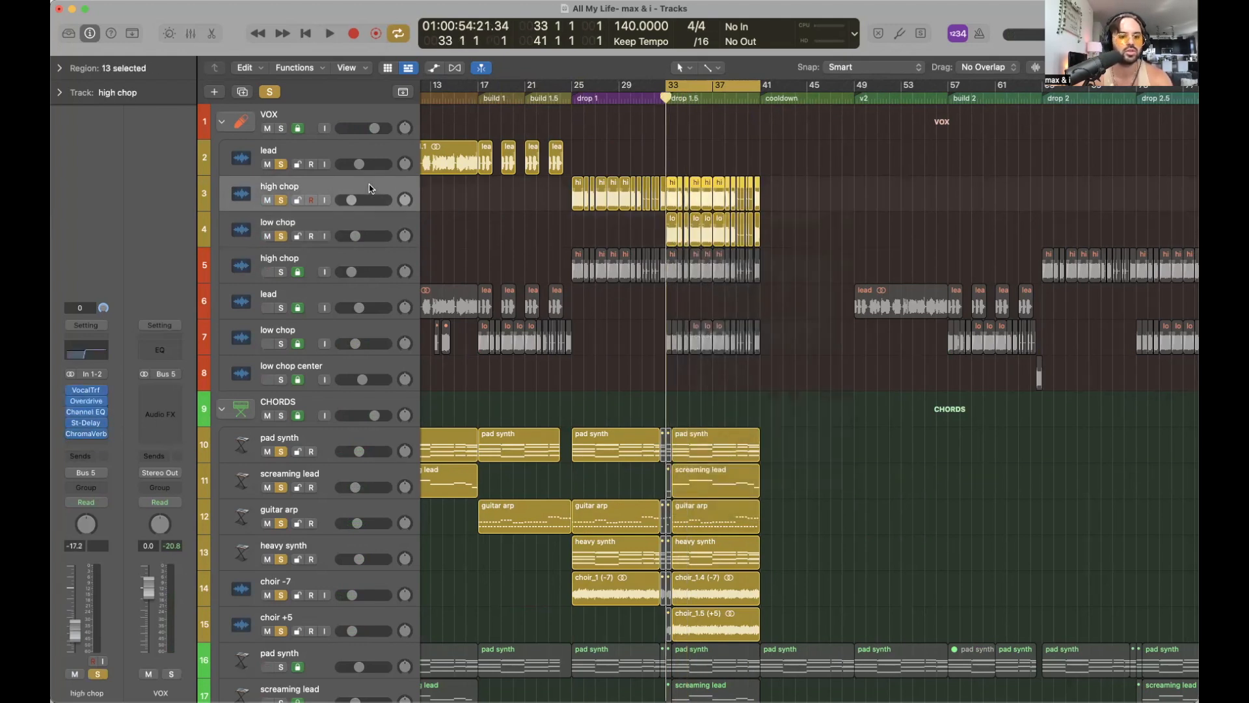
click(304, 220)
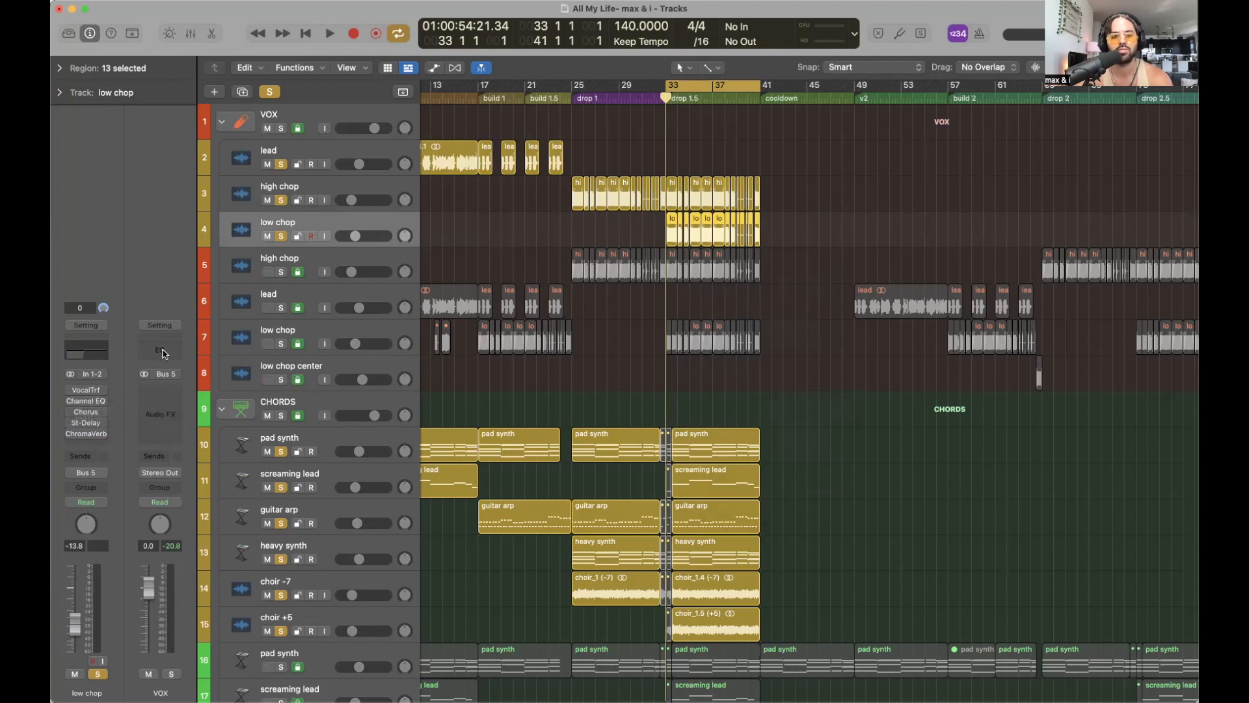
click(307, 198)
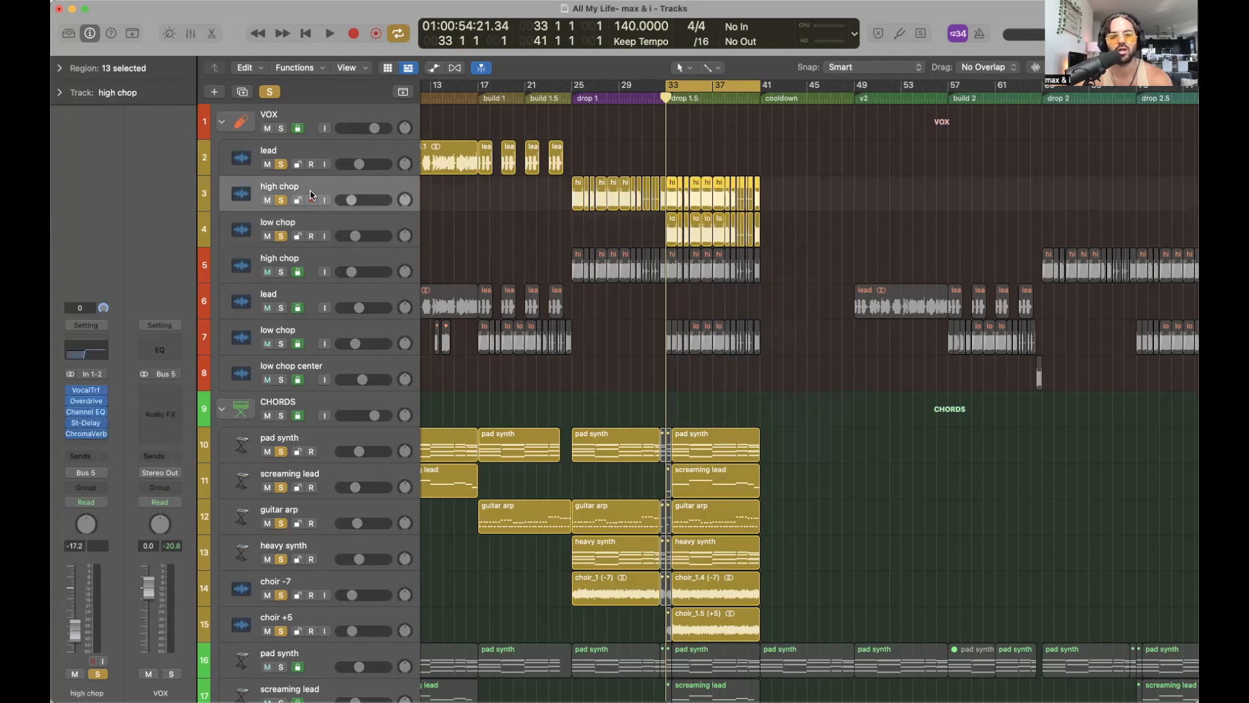
click(296, 223)
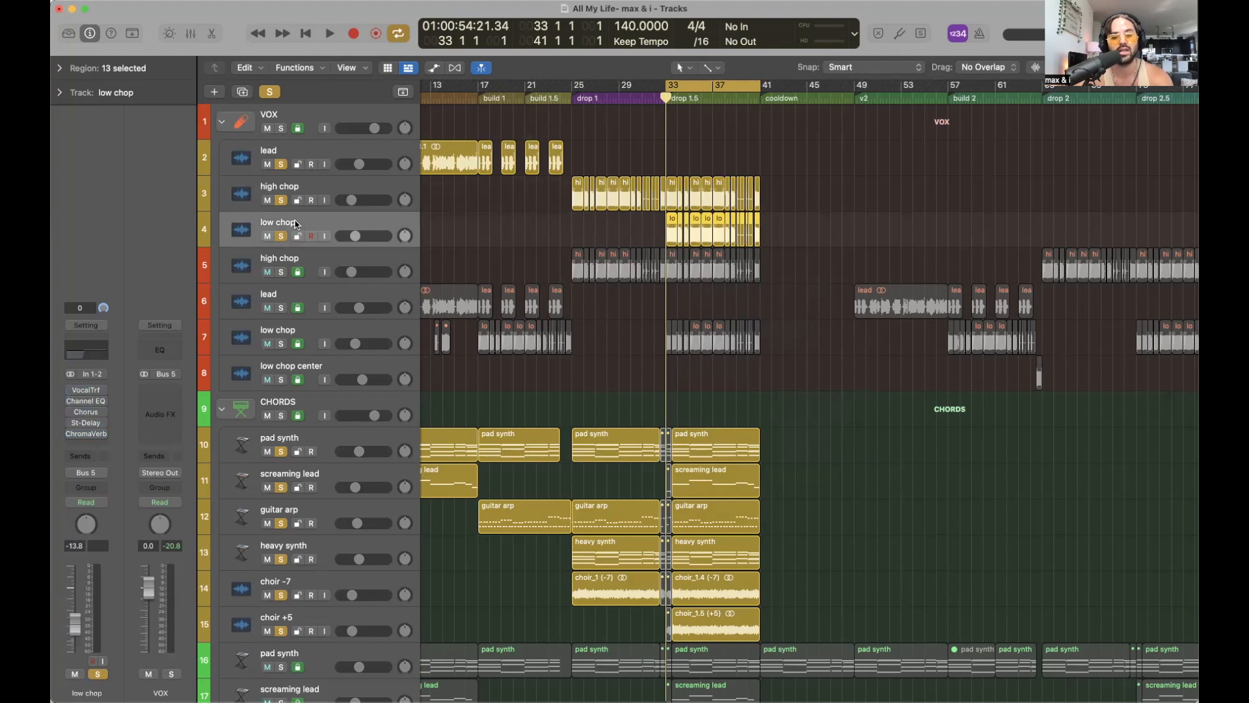
click(86, 391)
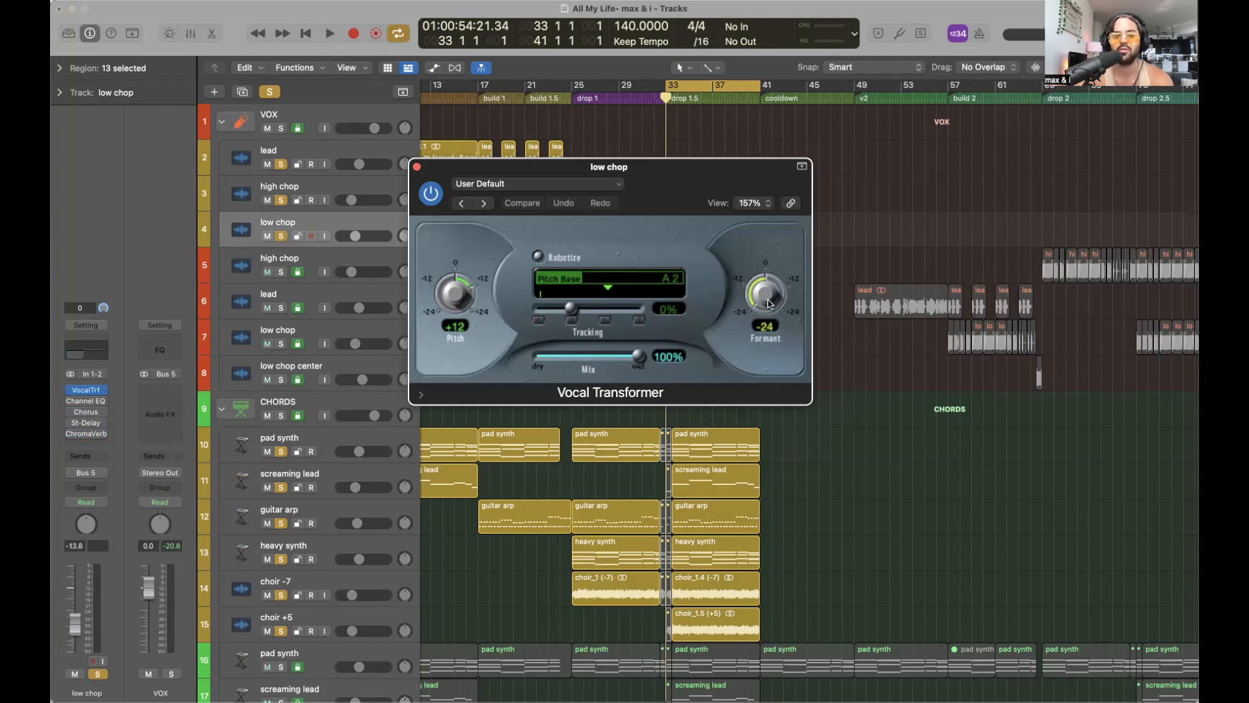
Reduce the track height and turn off solo on the soloed chord, bass and drum tracks
scroll(321, 425, down, 2)
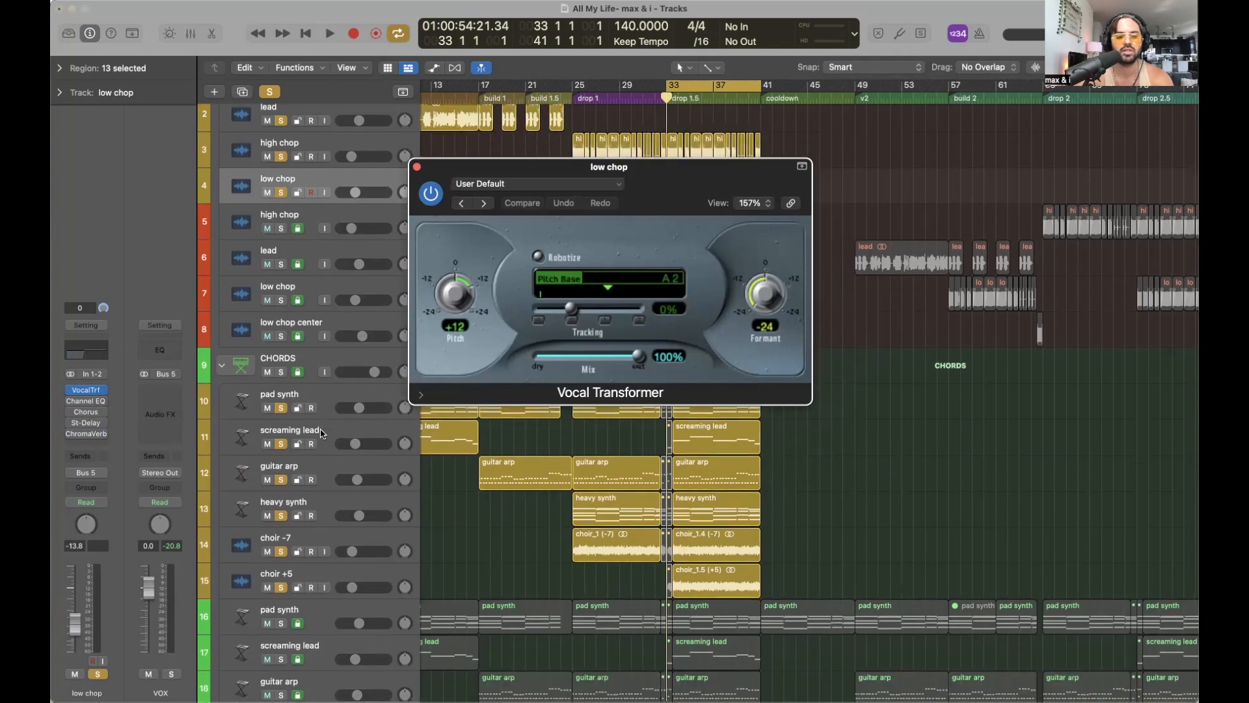
key(super+Up)
key(super+Up)
drag(281, 323, 280, 441)
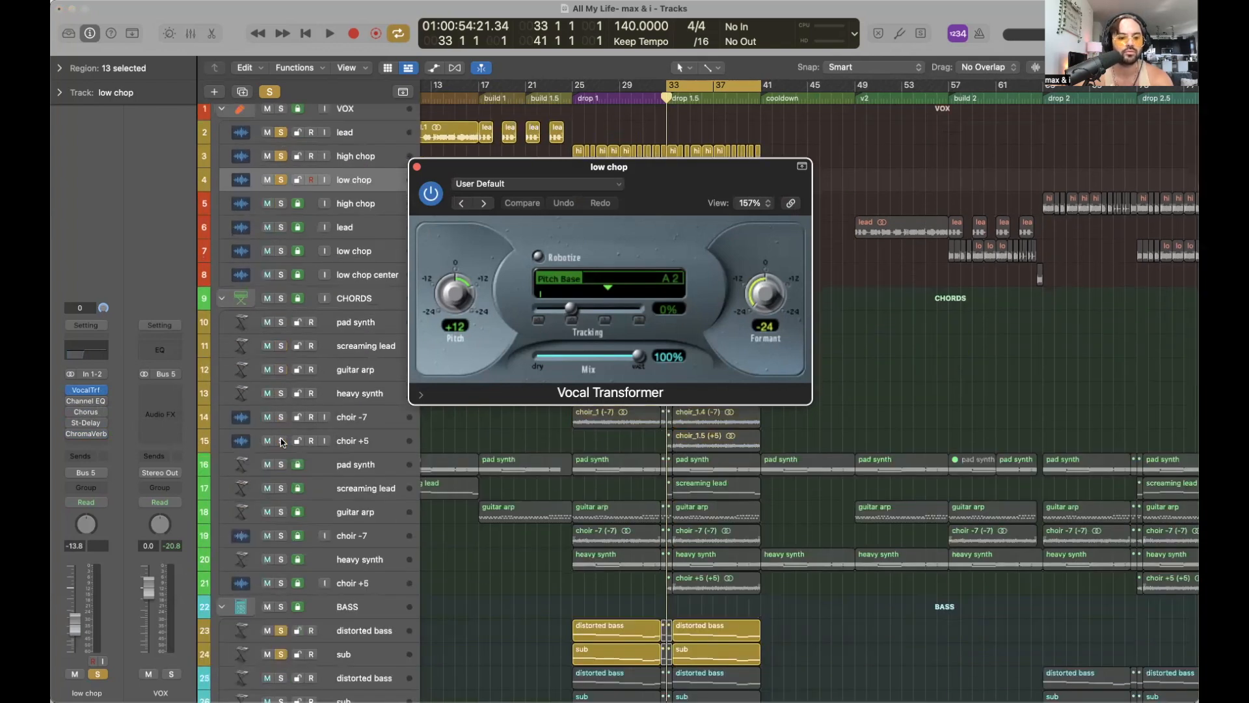
scroll(290, 312, down, 4)
scroll(284, 188, down, 10)
Play drop 1.5 and turn off the high chop's solo to hear the new low chop by itself
key(space)
scroll(862, 310, up, 11)
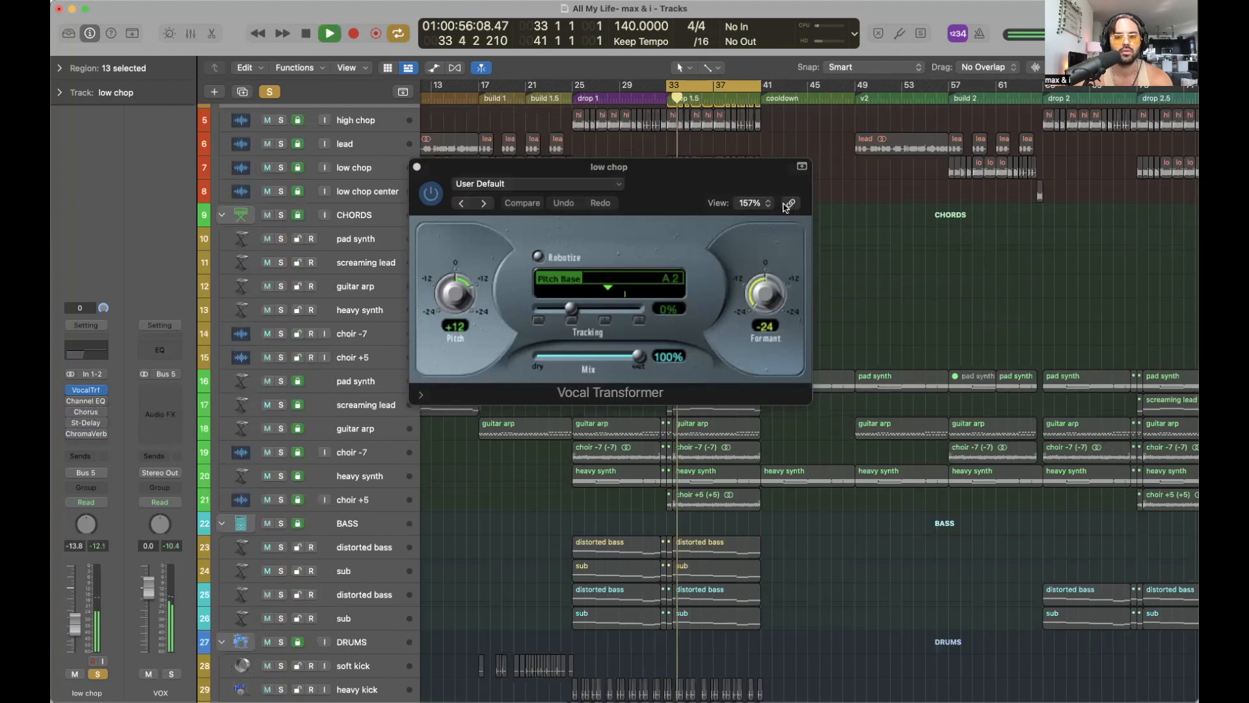
scroll(502, 197, up, 2)
drag(539, 167, 538, 287)
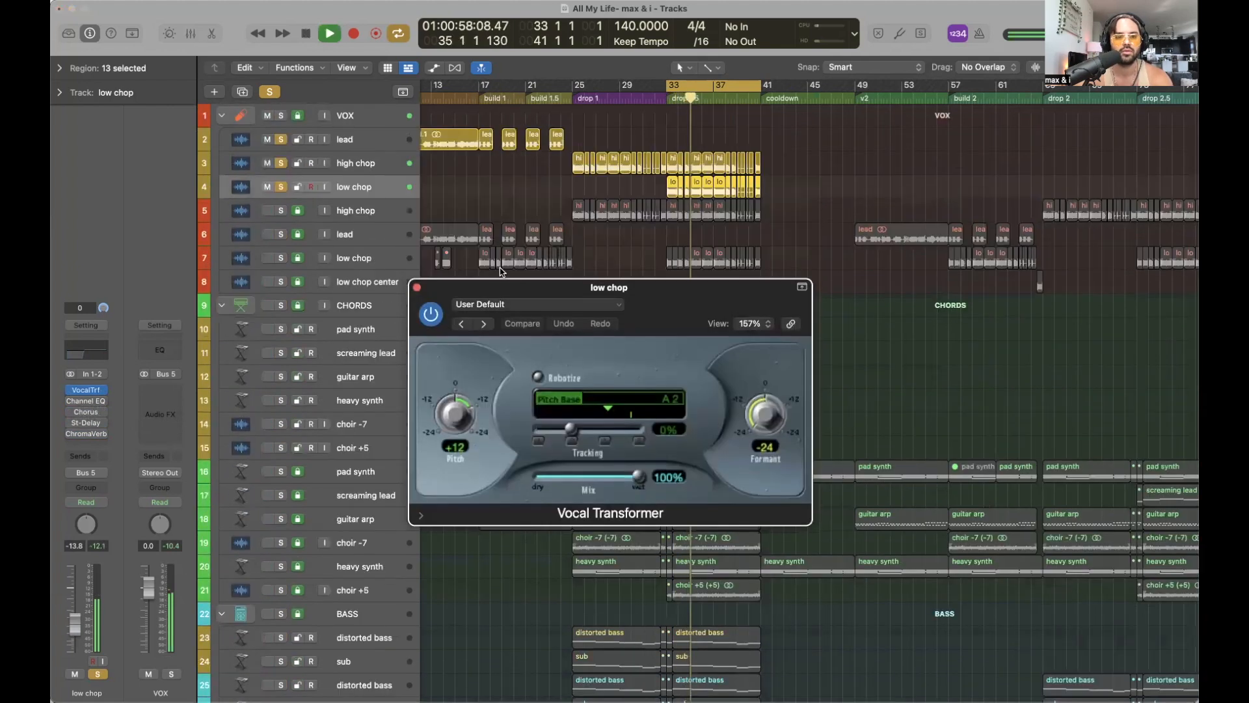
click(282, 163)
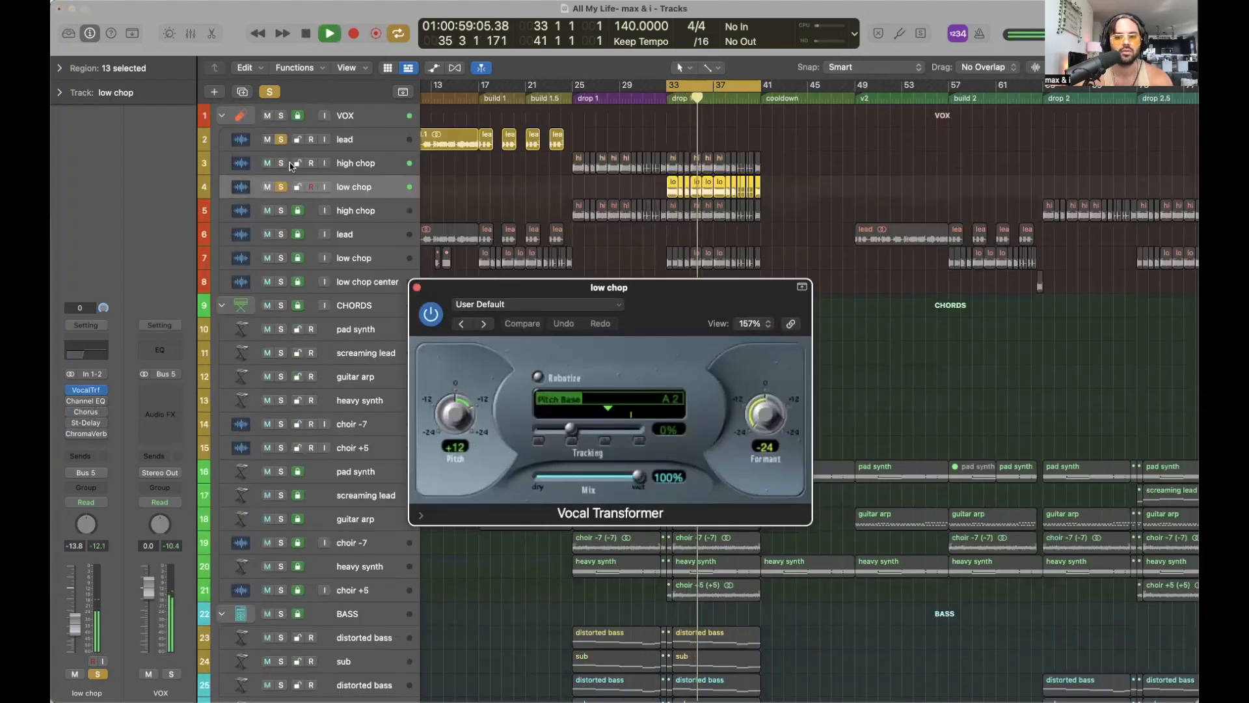
Try a formant of -12 in the low chop's Vocal Transformer during playback, undo it, and close the effect
alt+click(766, 422)
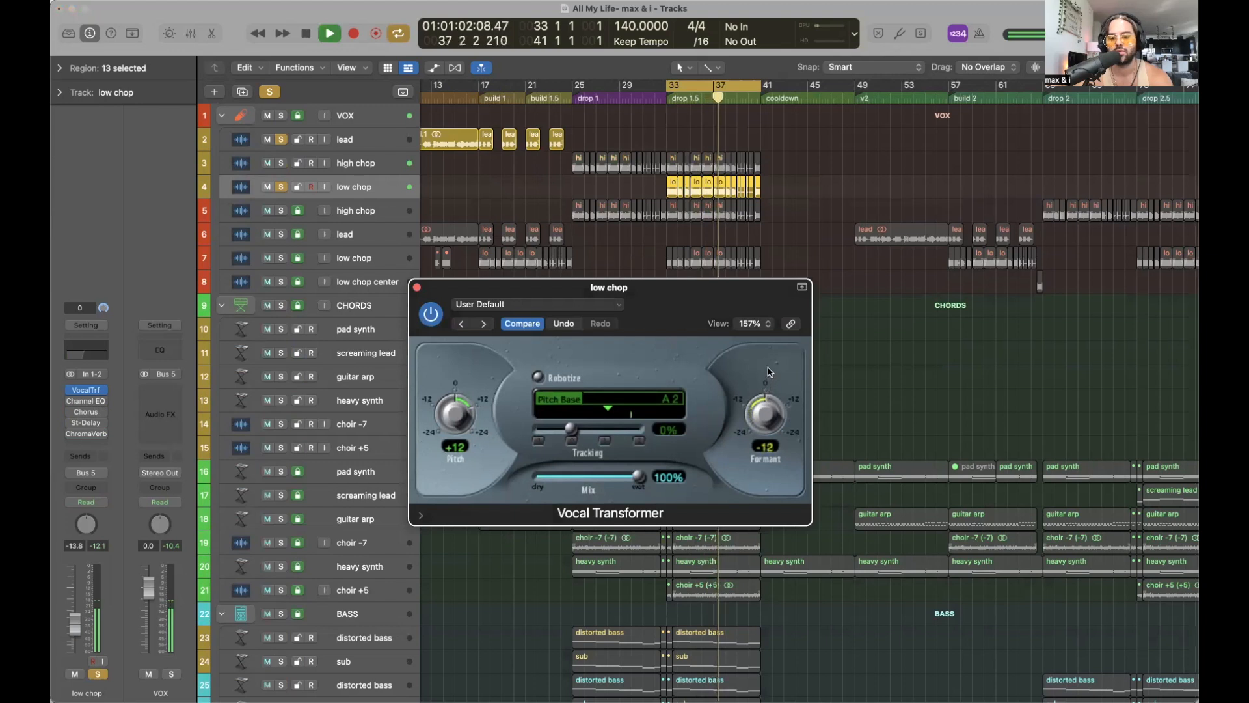
drag(778, 322, 765, 380)
key(super+z)
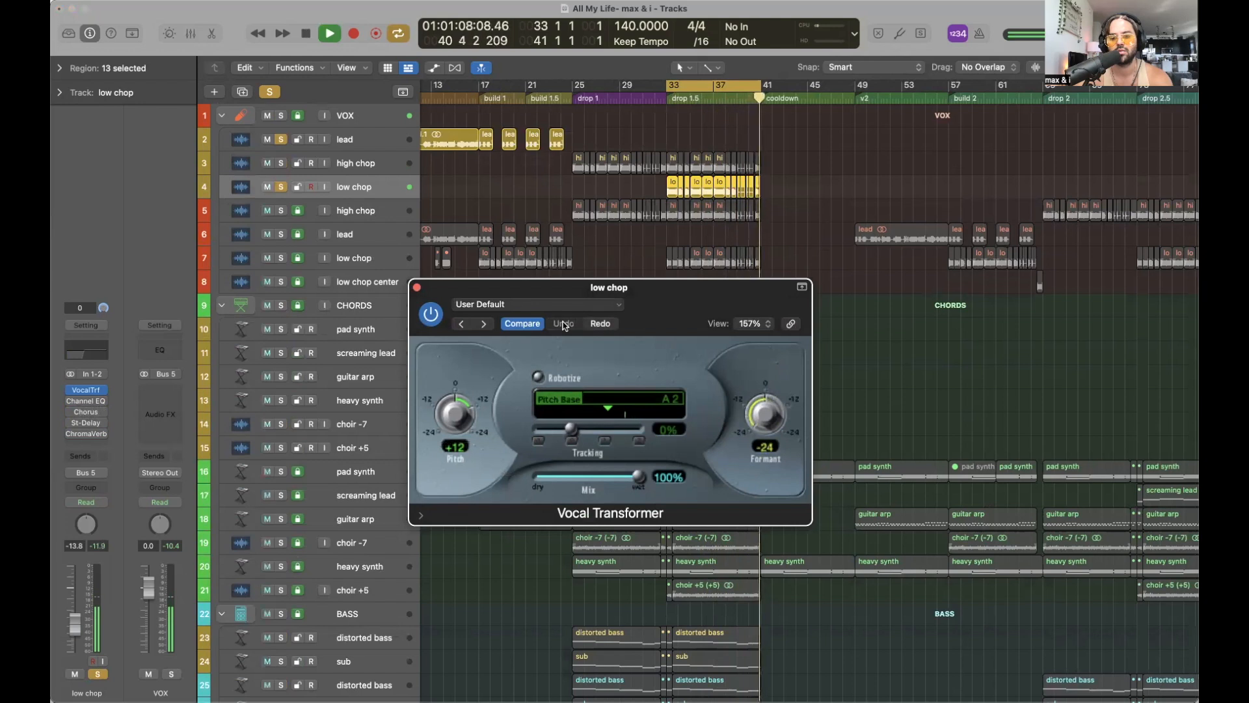
key(space)
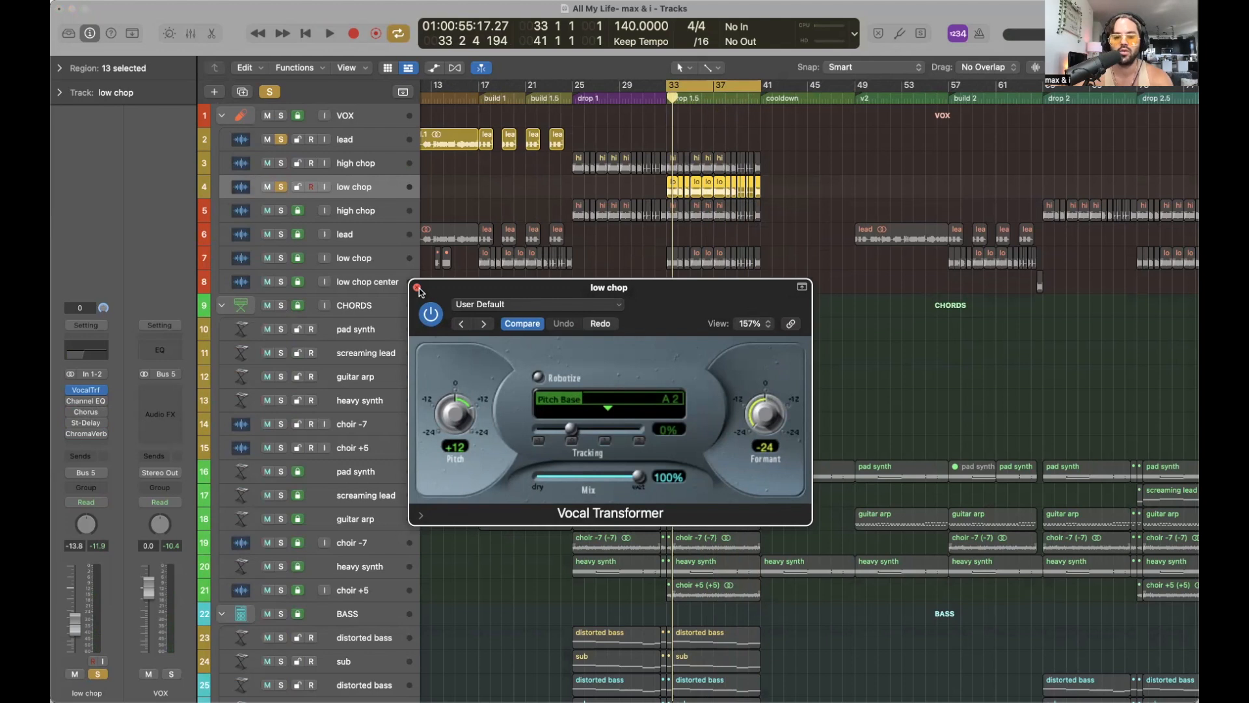
click(417, 287)
click(765, 276)
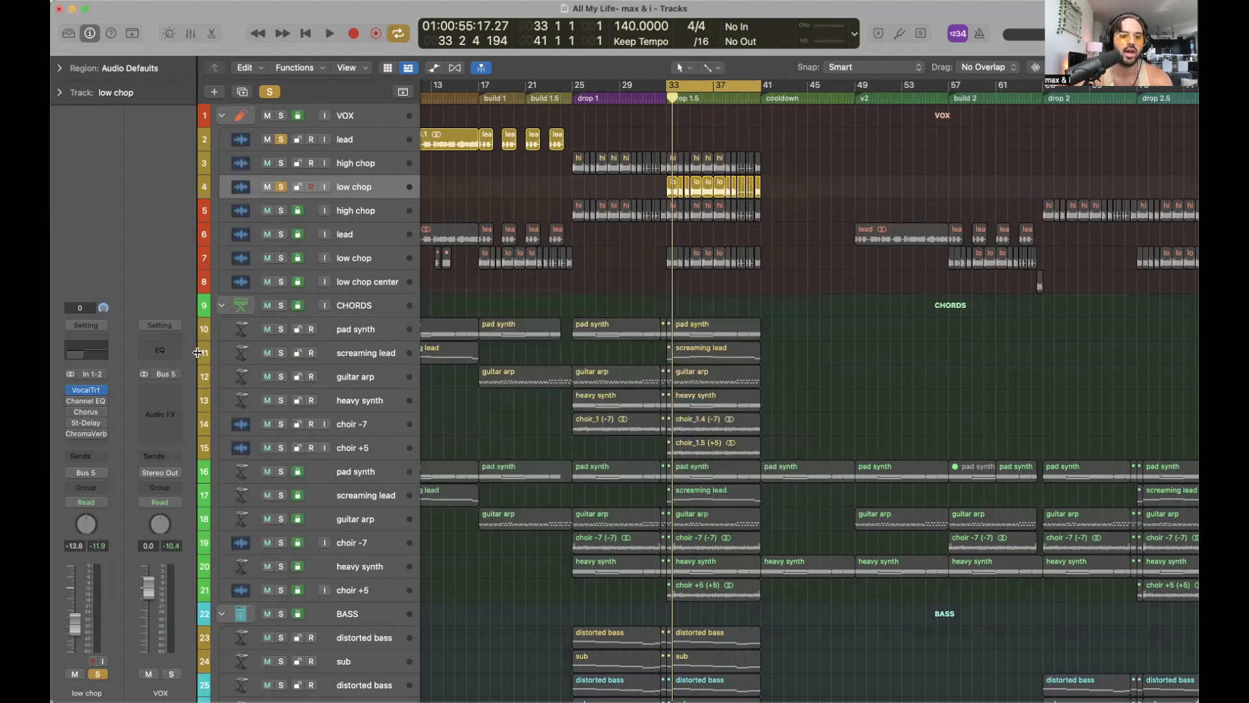
Turn on the low chop's Channel EQ, set its low cut to about 459 Hz with a Q of 0.41, and listen briefly
click(94, 391)
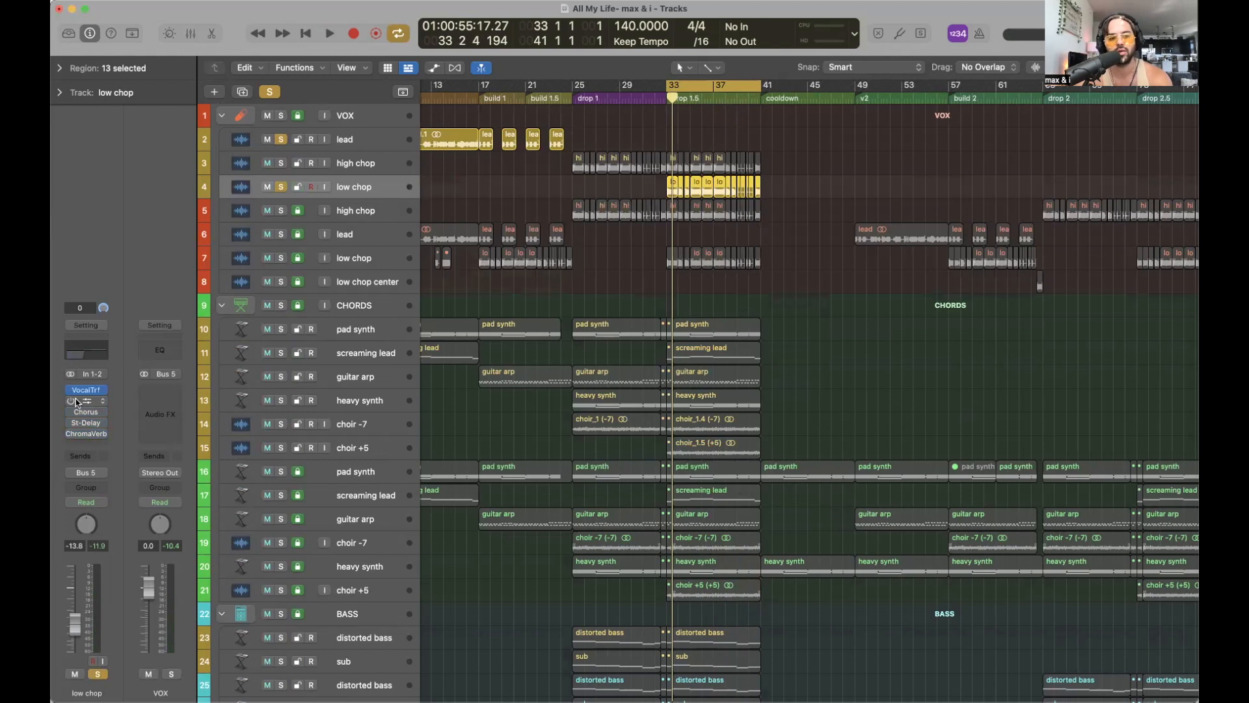
click(70, 400)
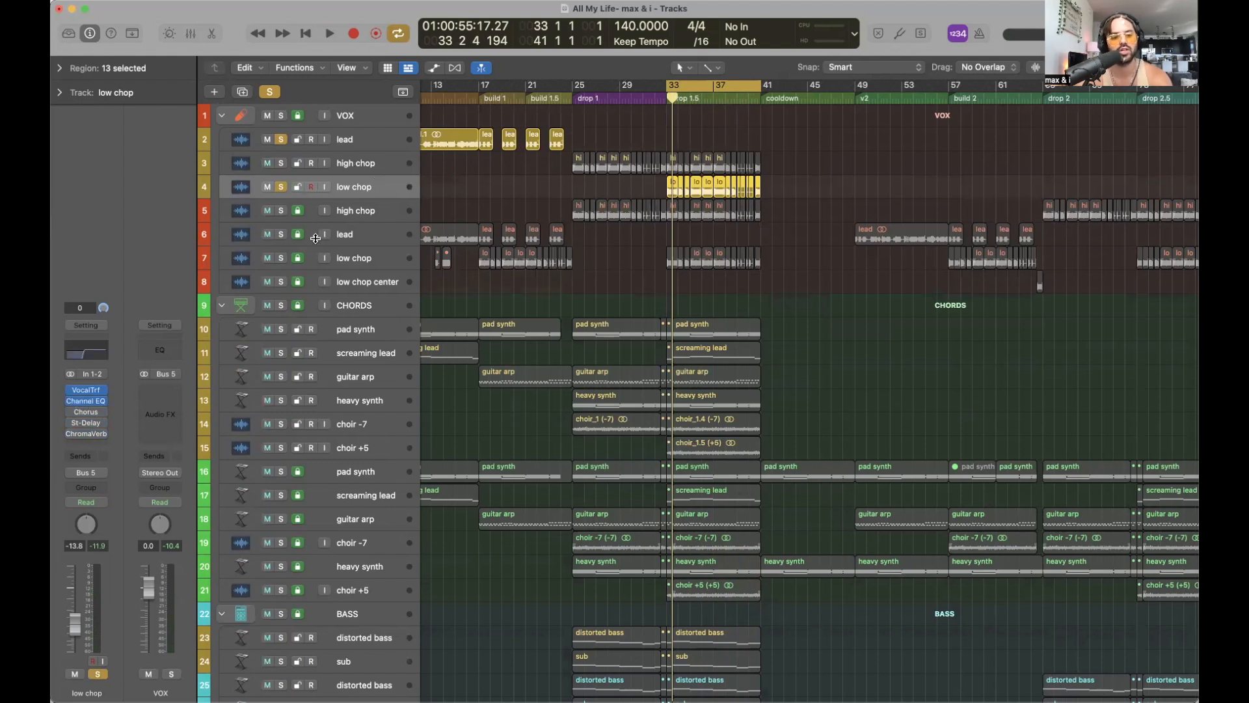
click(86, 400)
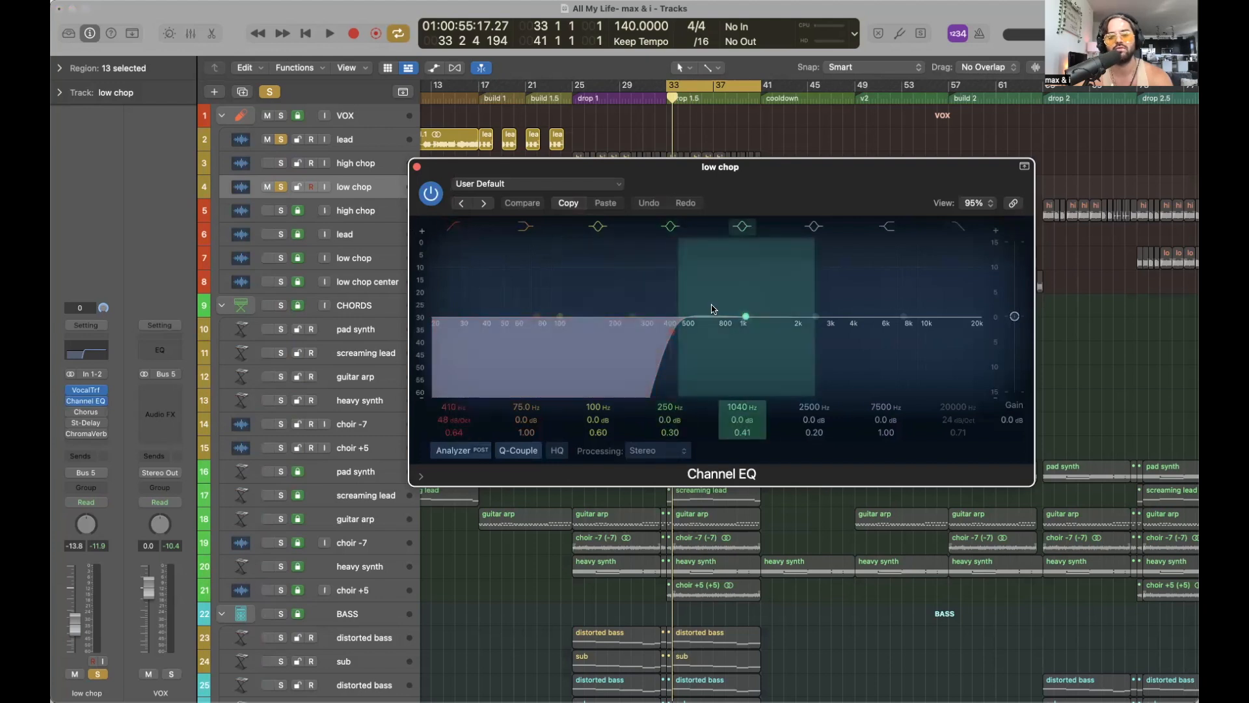
mouse_move(674, 332)
mouse_down()
mouse_move(689, 335)
mouse_move(684, 345)
mouse_up()
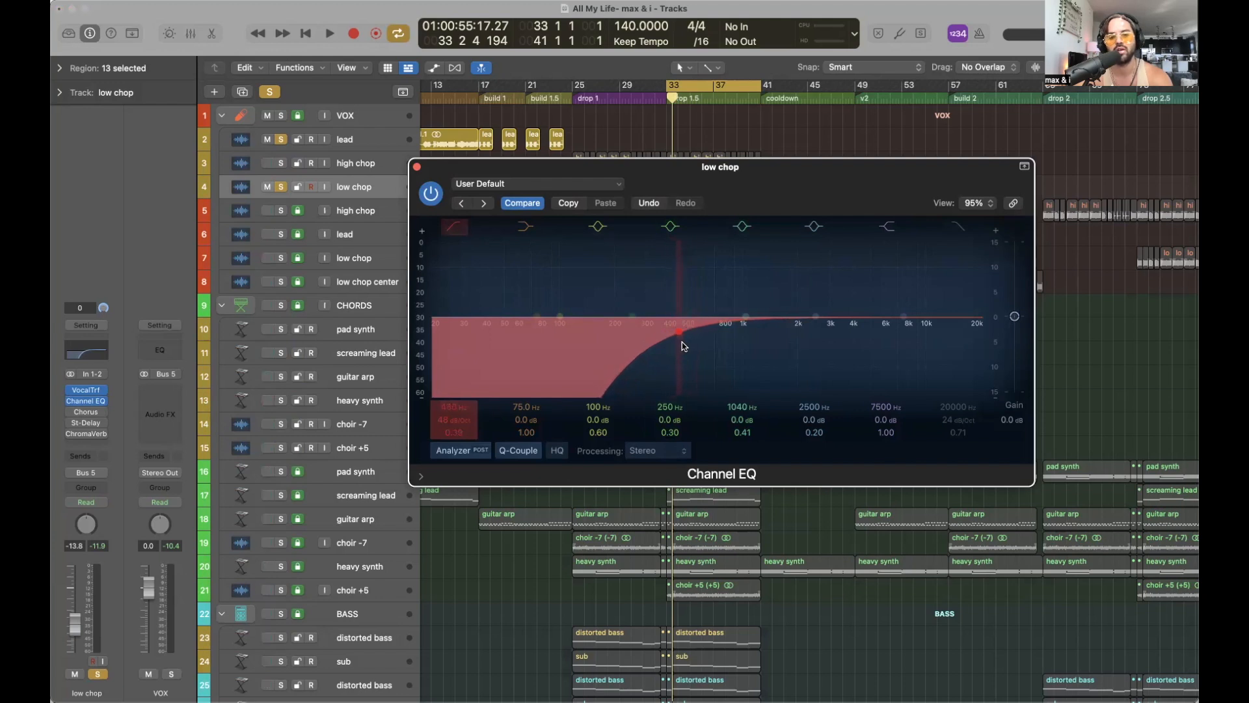
drag(684, 345, 685, 341)
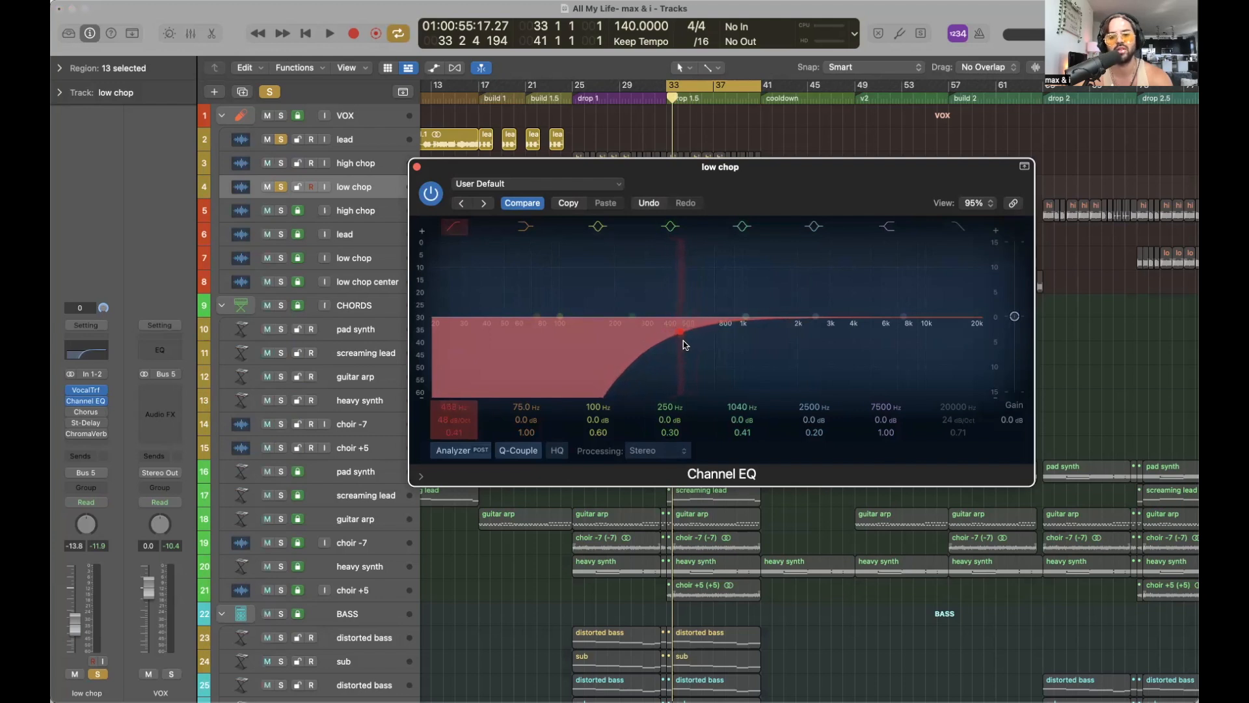
key(space)
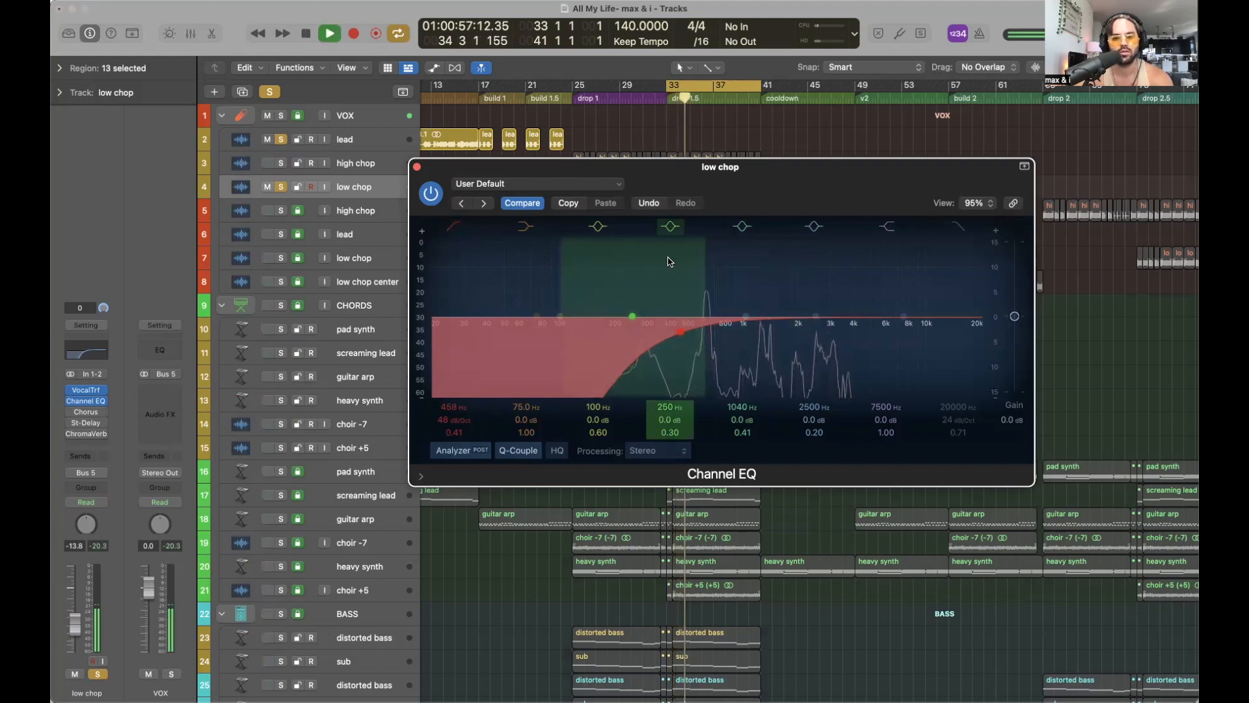
key(space)
click(417, 168)
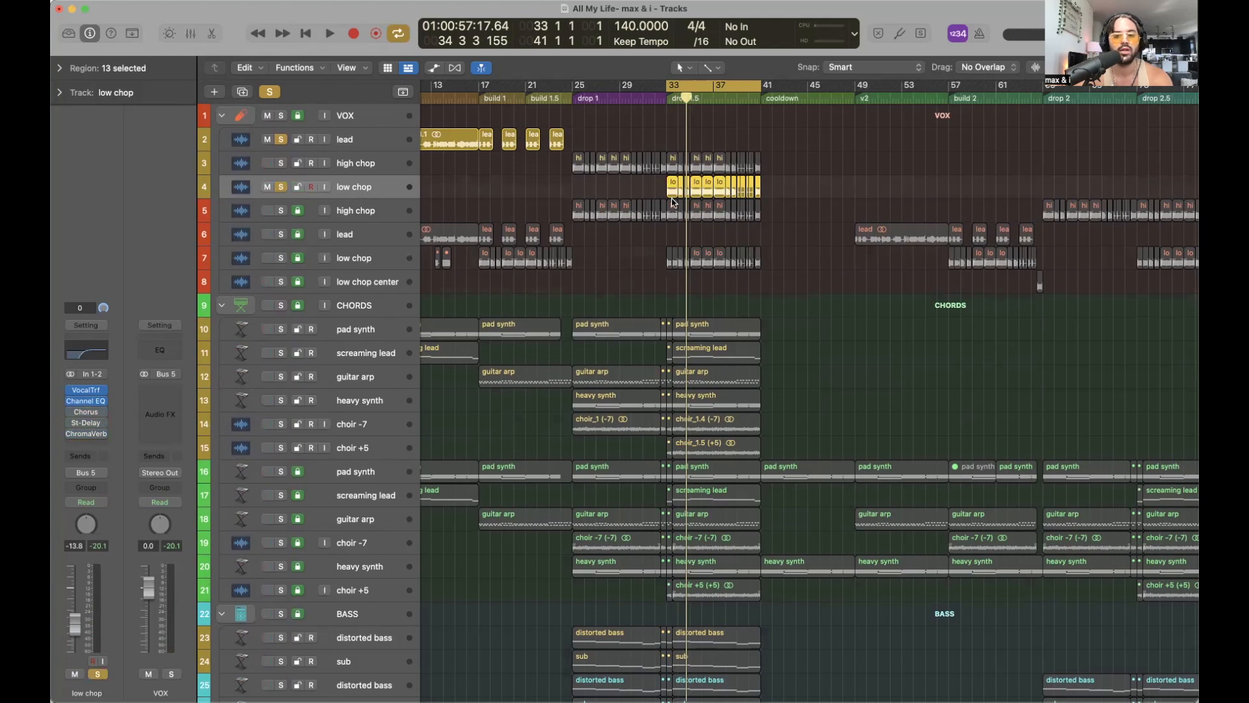
Locate Chorus among the modulation effects, turn on the low chop's Chorus, and open its settings below the vocal tracks
click(624, 189)
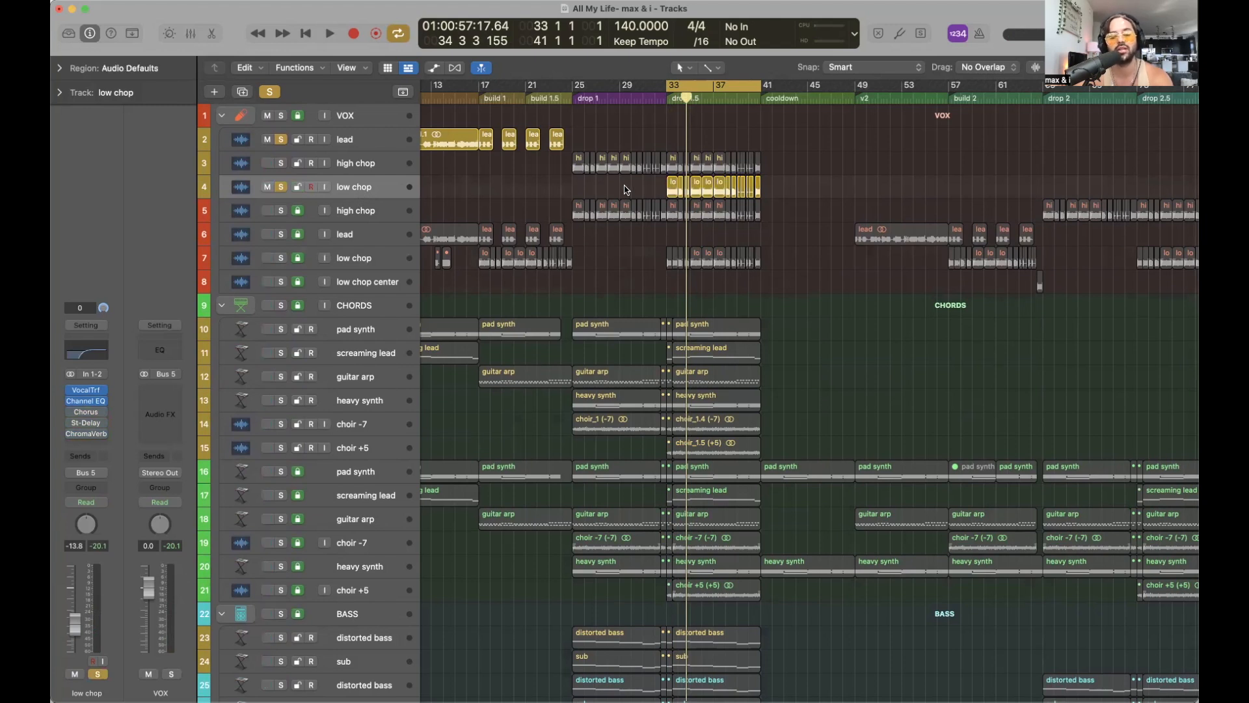
click(104, 410)
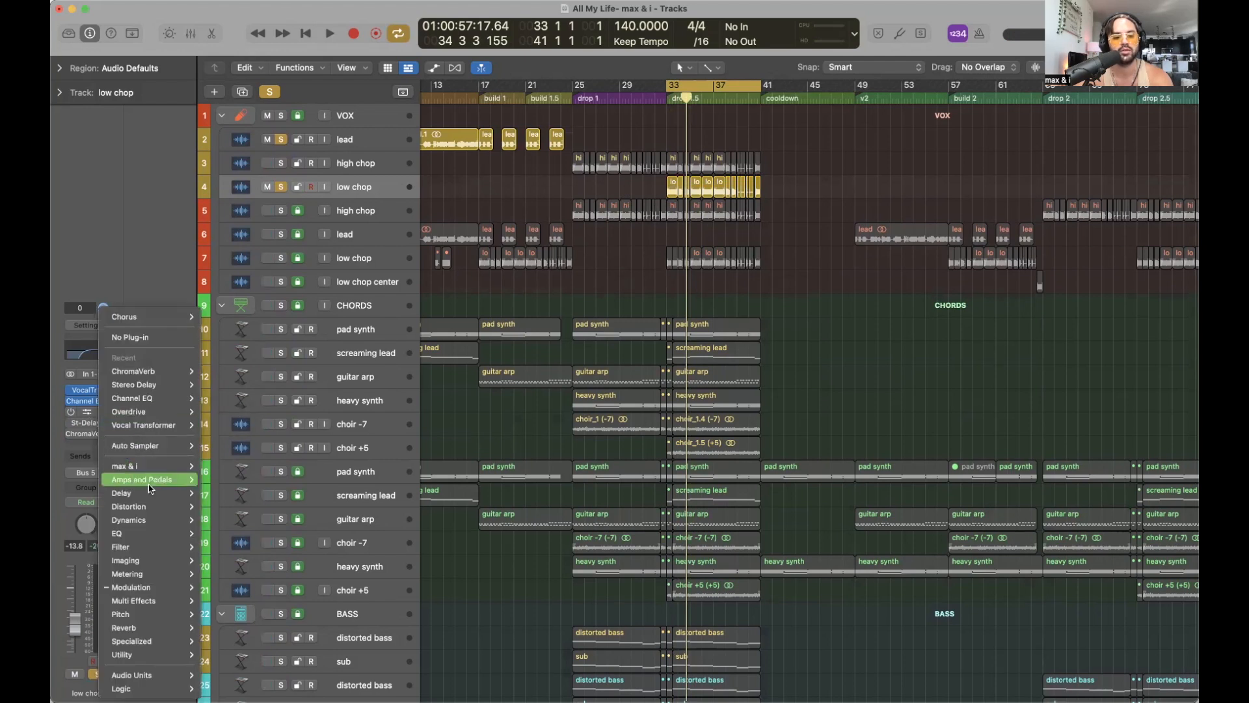
mouse_move(151, 588)
mouse_move(290, 556)
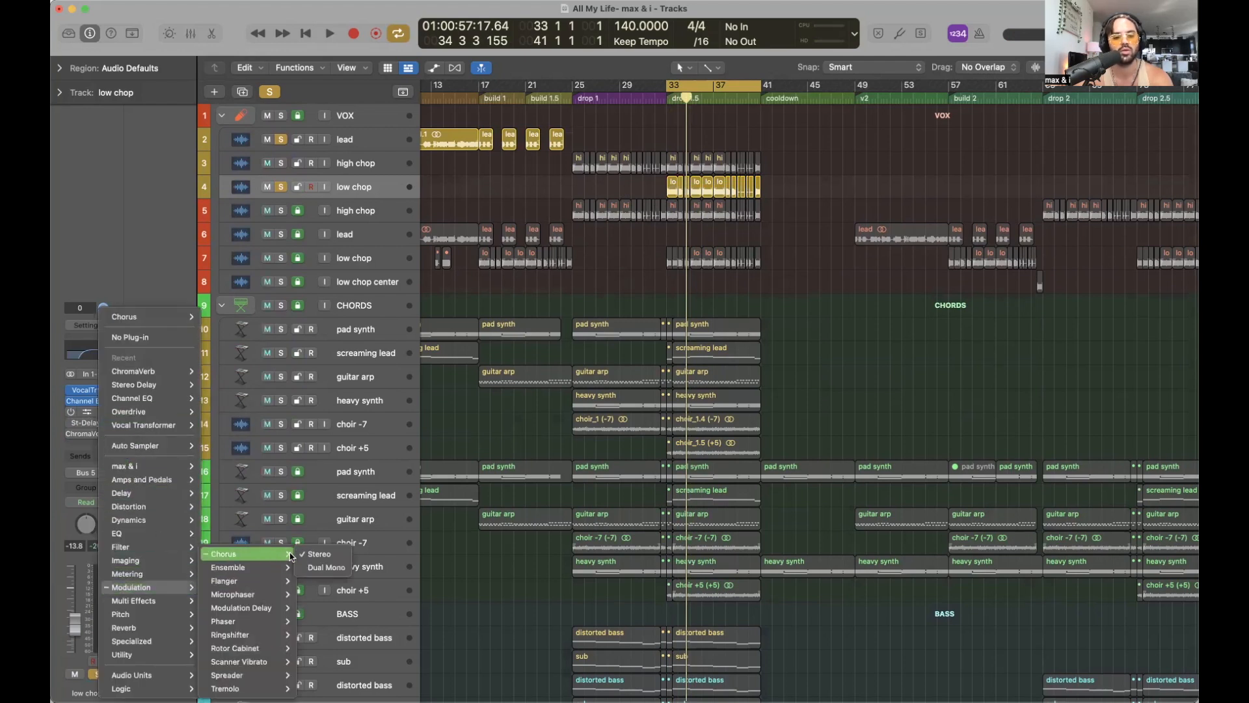
click(175, 251)
click(70, 411)
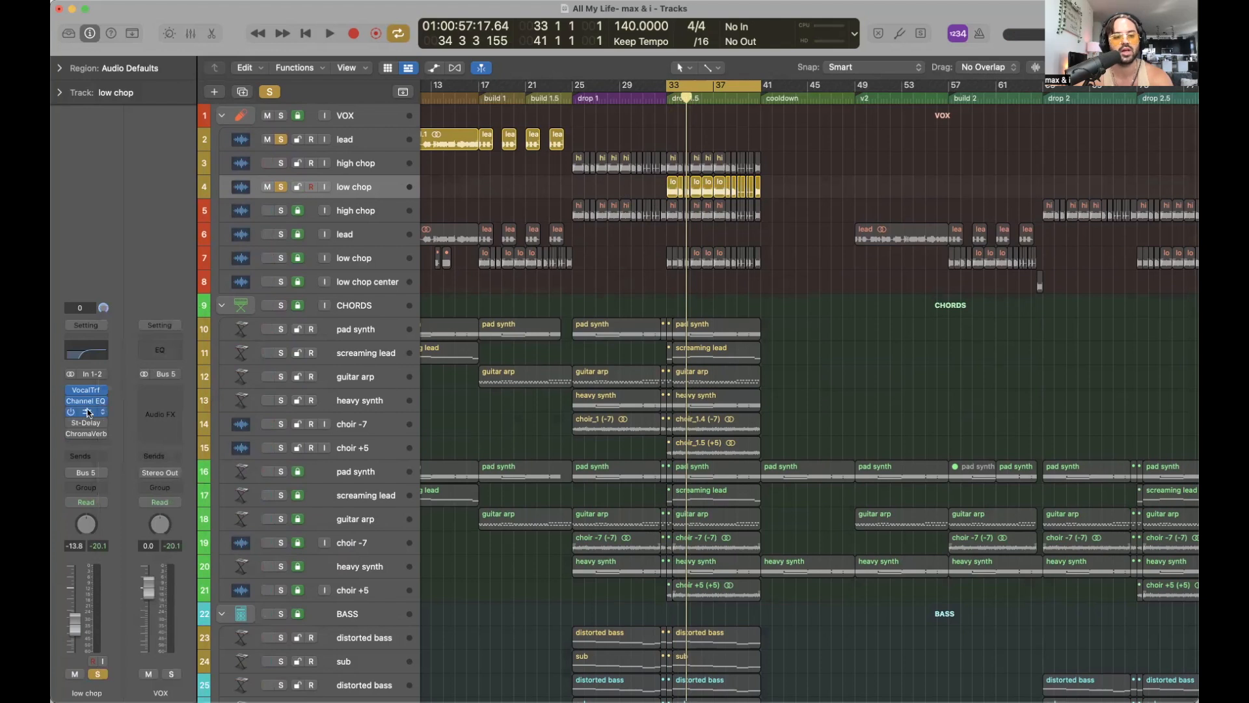
click(88, 412)
drag(658, 164, 736, 294)
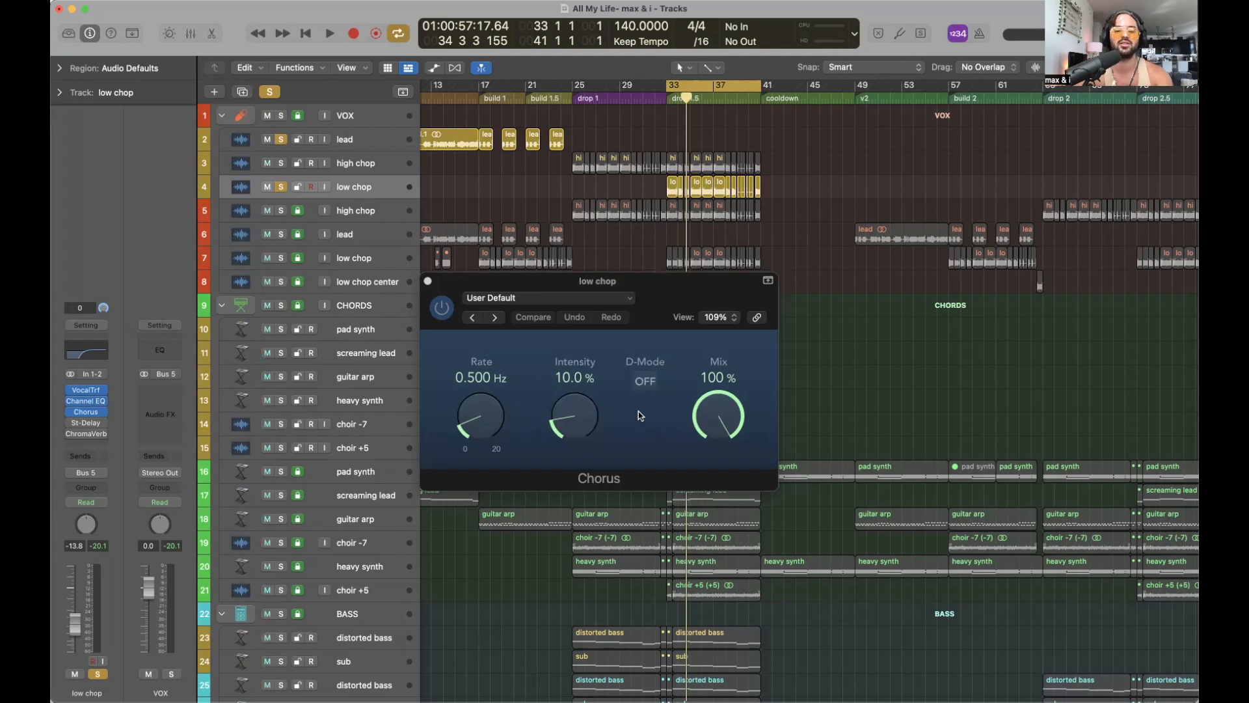
Bypass the low chop's Chorus and play drop 1.5 briefly to hear the vocal without it
key(super+Tab)
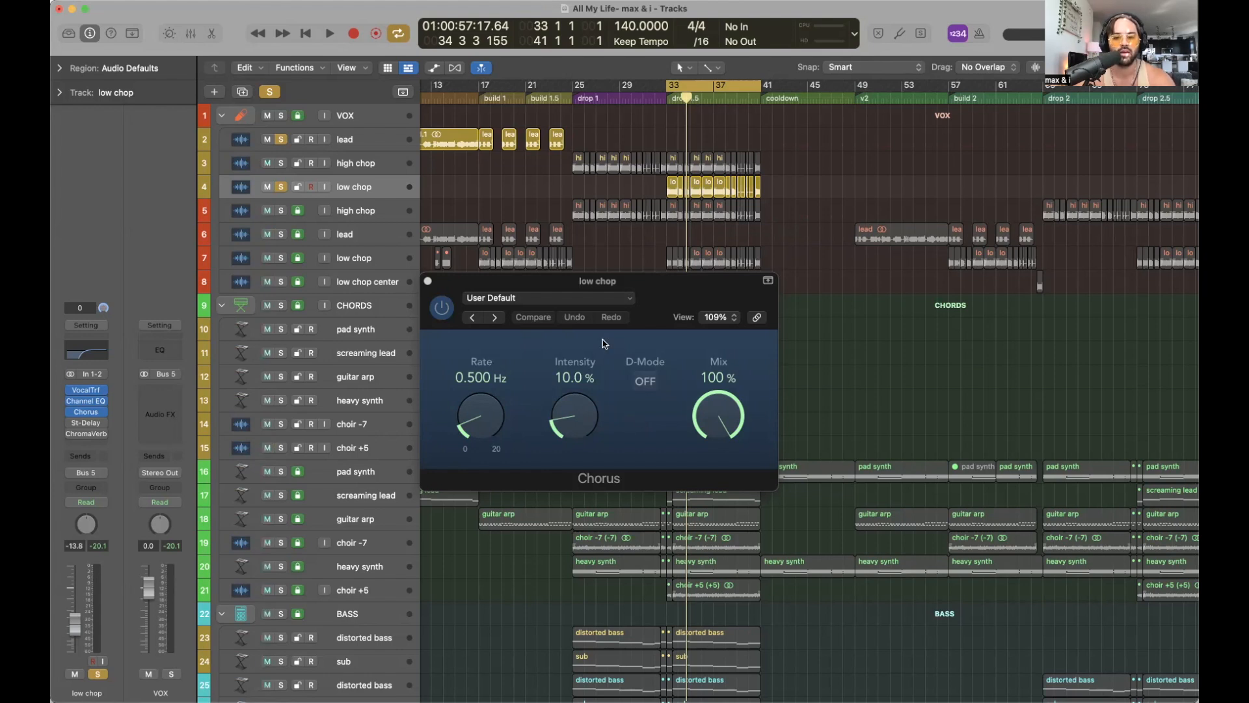
click(637, 418)
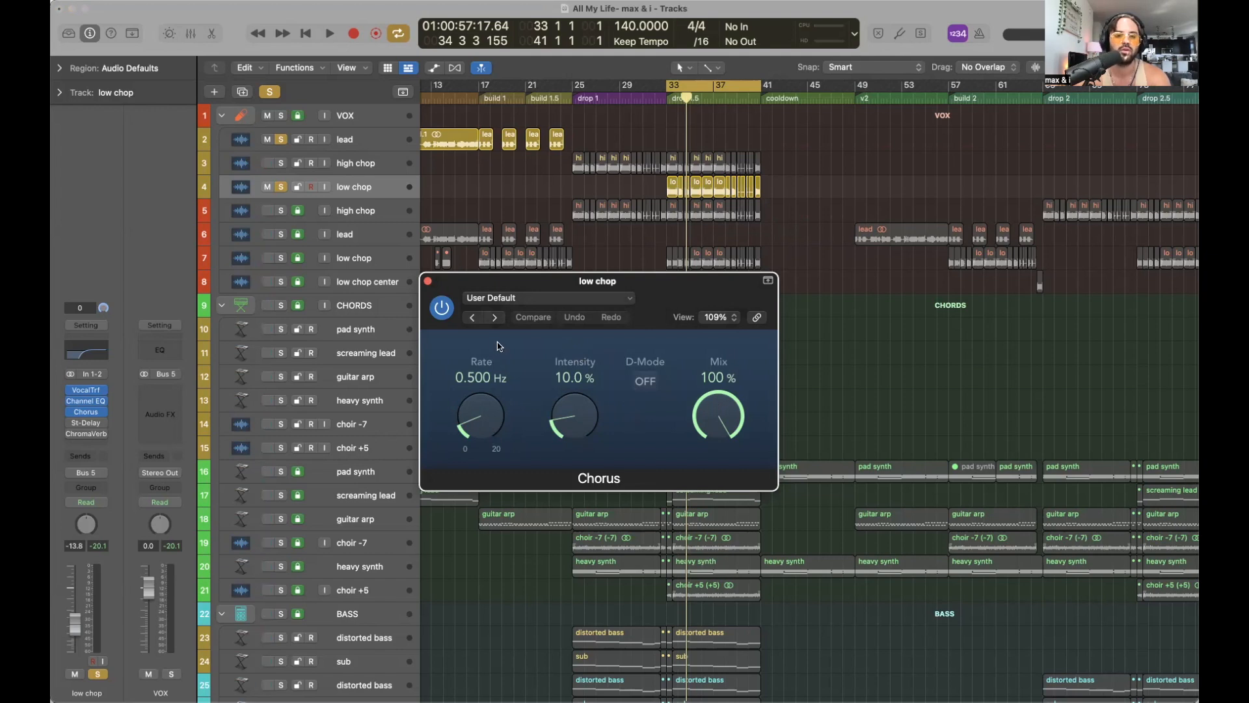
click(440, 309)
key(space)
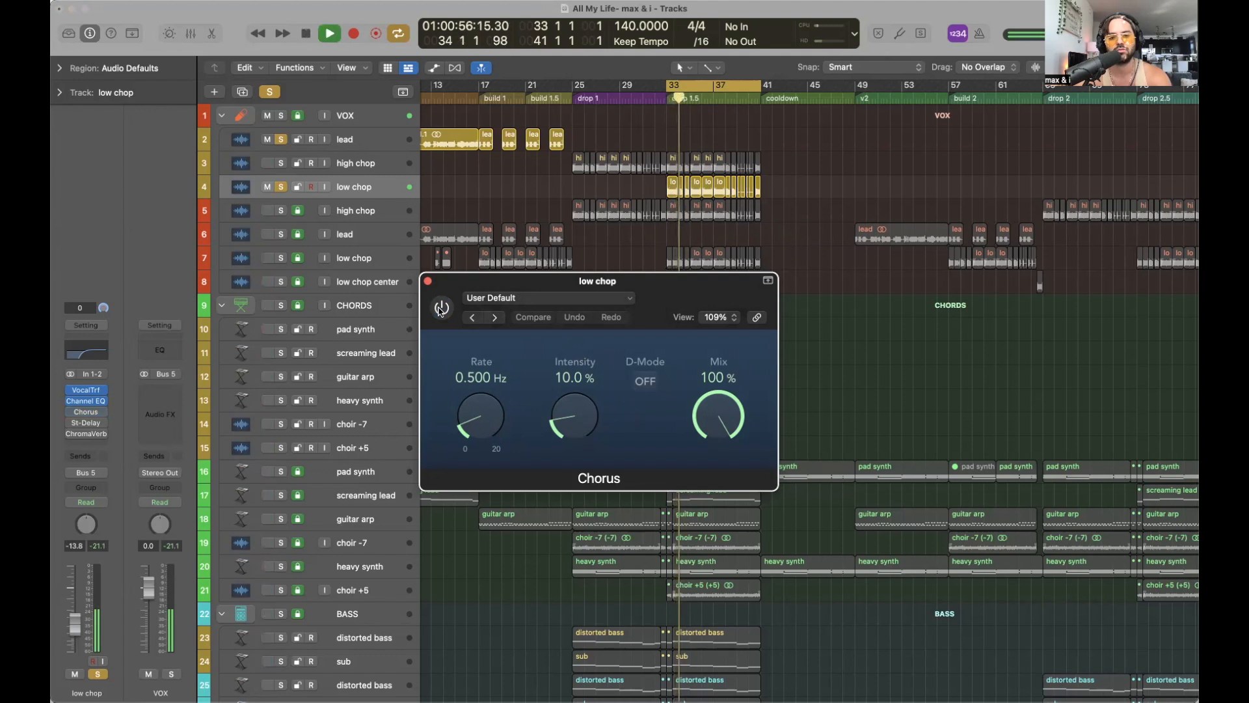
key(space)
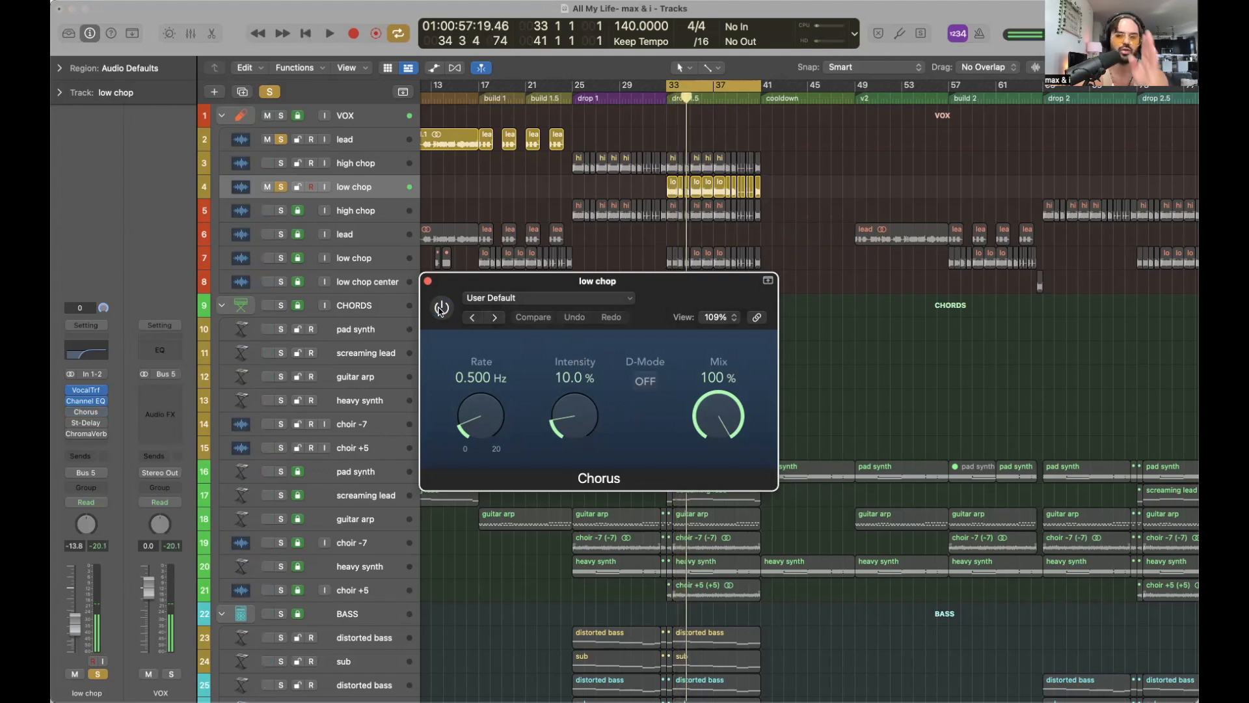
Examine the low chop regions of drop 1.5 from bar 33 in an enlarged view
key(super+Down)
key(super+Down)
key(super+Down)
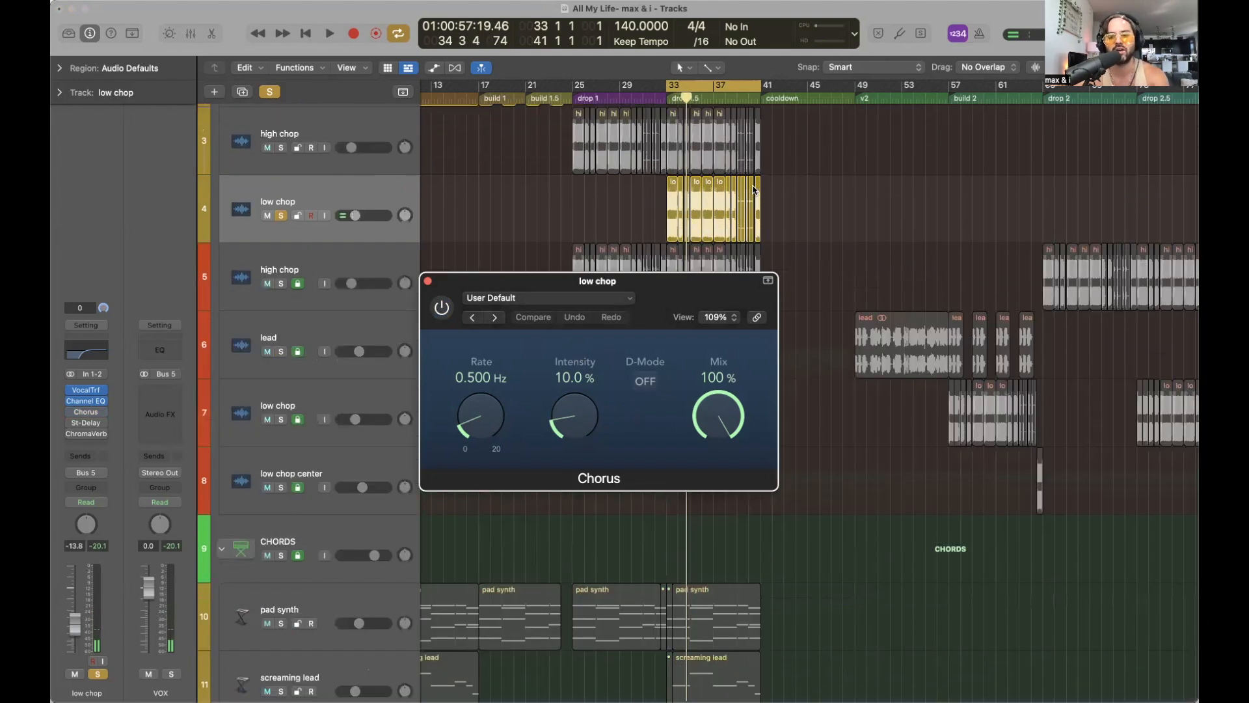
scroll(753, 190, up, 3)
scroll(753, 189, right, 10)
scroll(753, 189, down, 5)
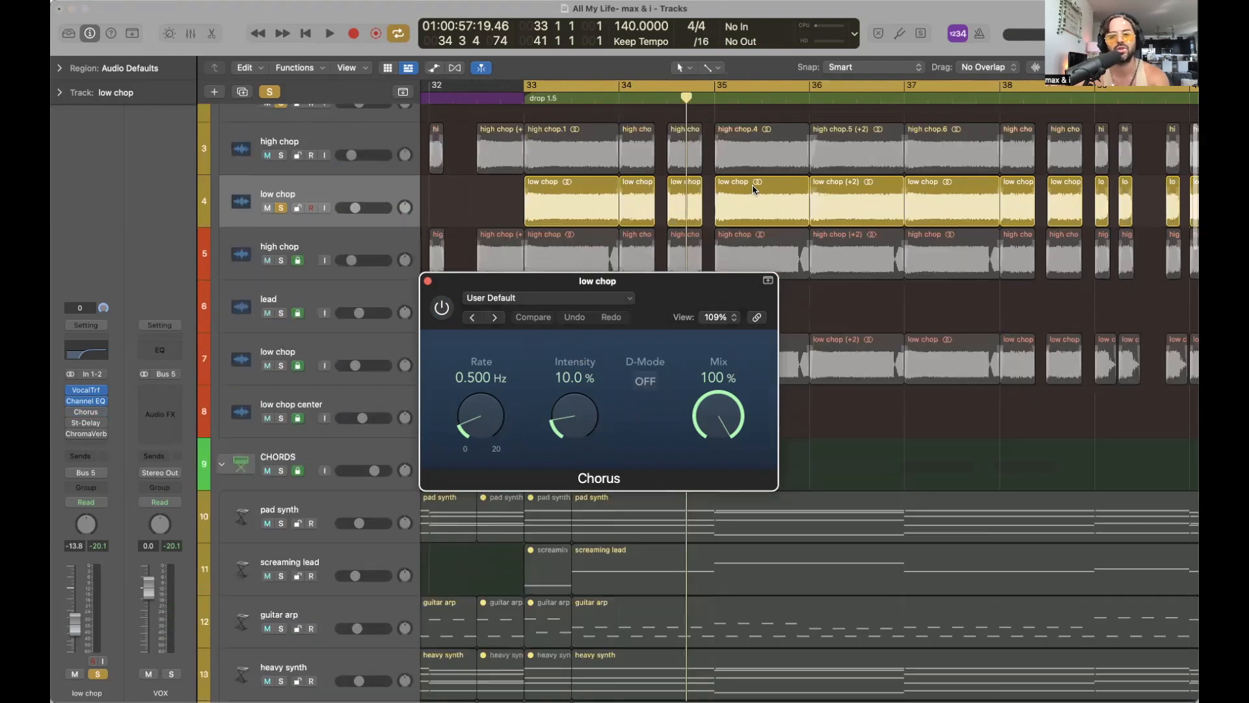
Turn the low chop's Chorus back on and compare its mix at 0% and 100% during playback, leaving it at 100%
key(super+Up)
key(super+Left)
key(super+Left)
key(super+Left)
key(super+Left)
key(super+Left)
key(super+Up)
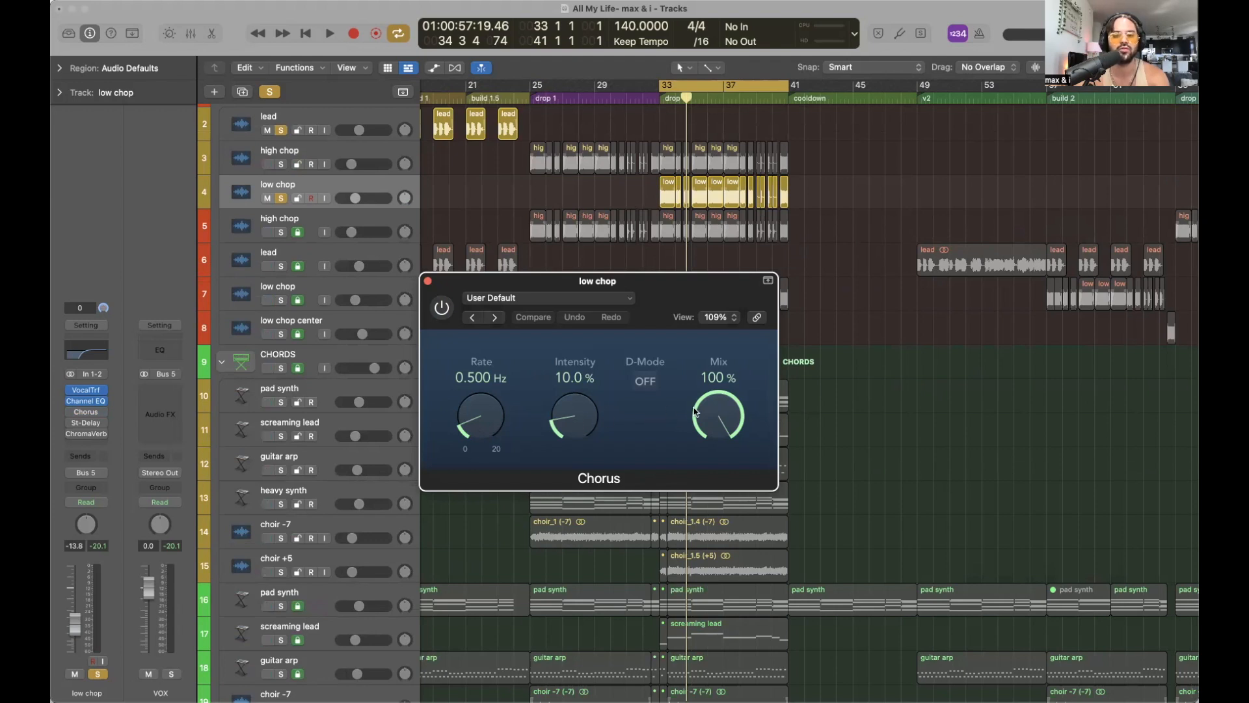
click(445, 313)
drag(717, 418, 714, 381)
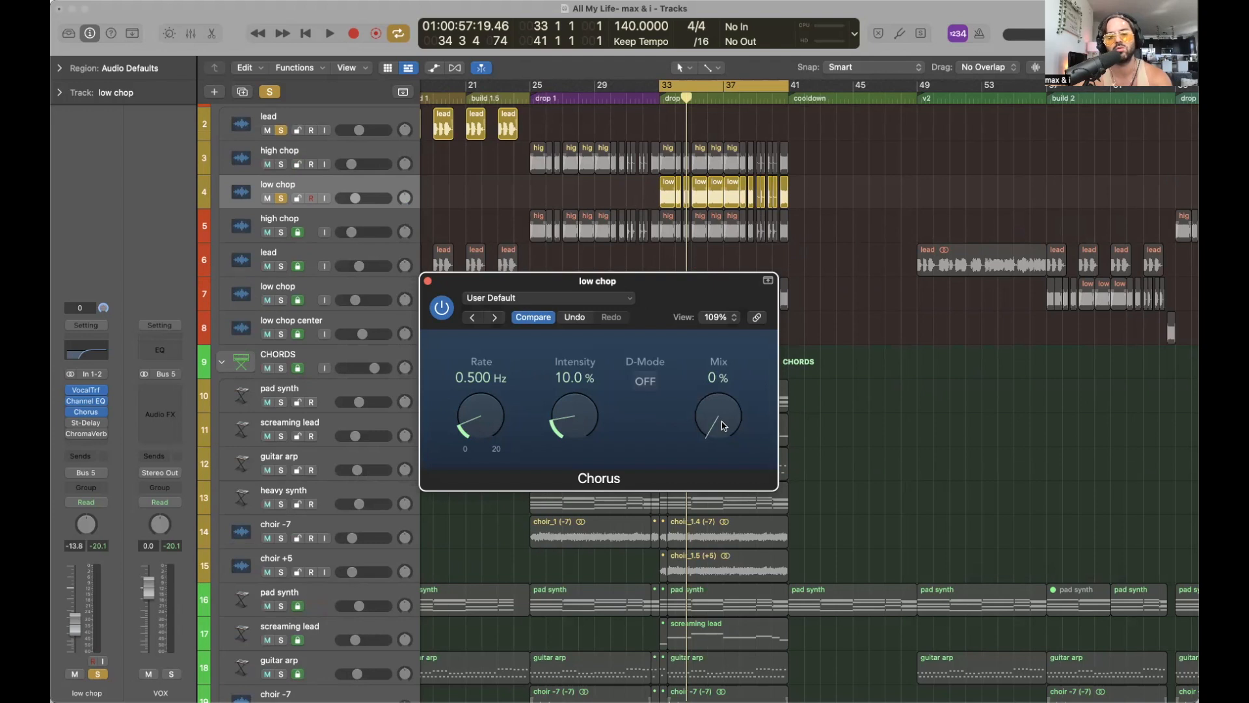
key(space)
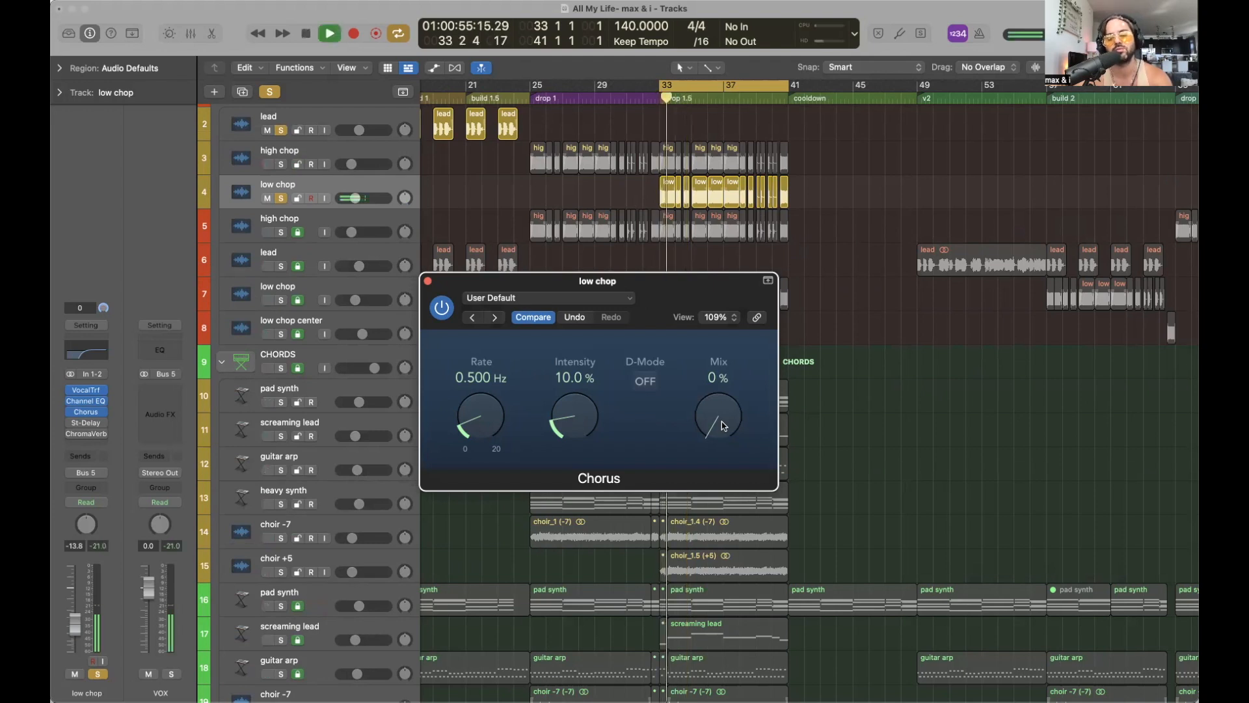
drag(721, 421, 734, 220)
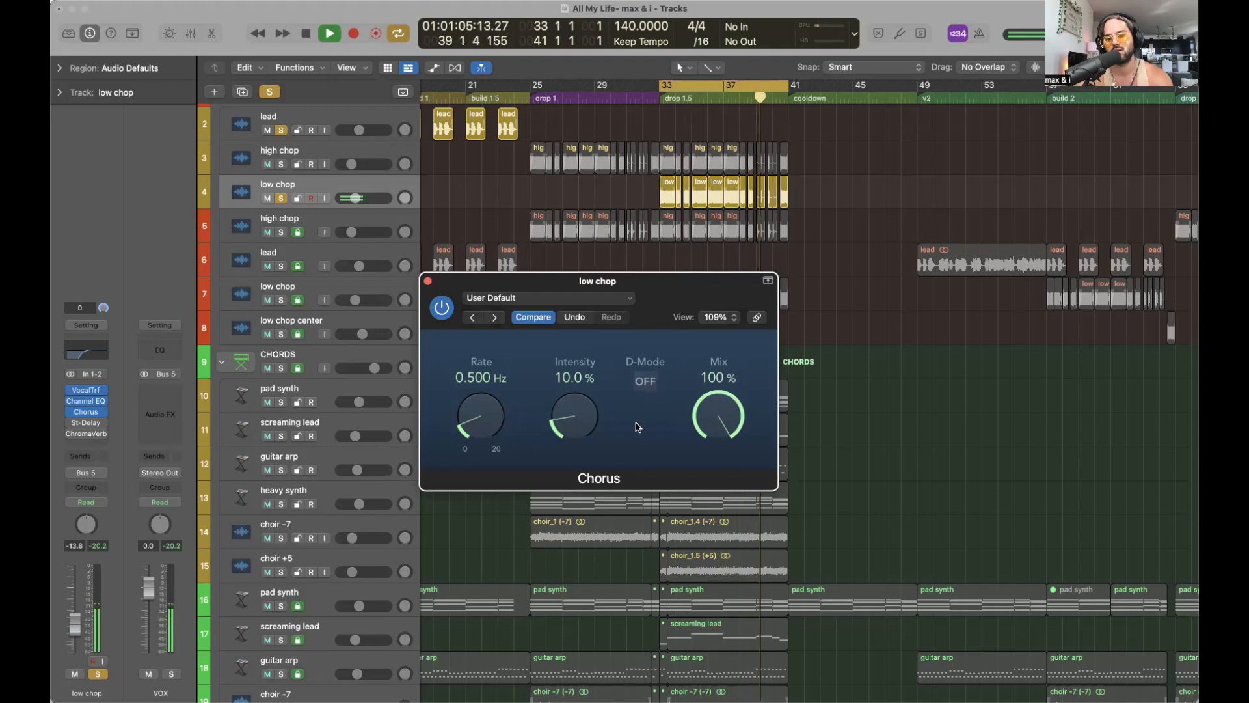
key(space)
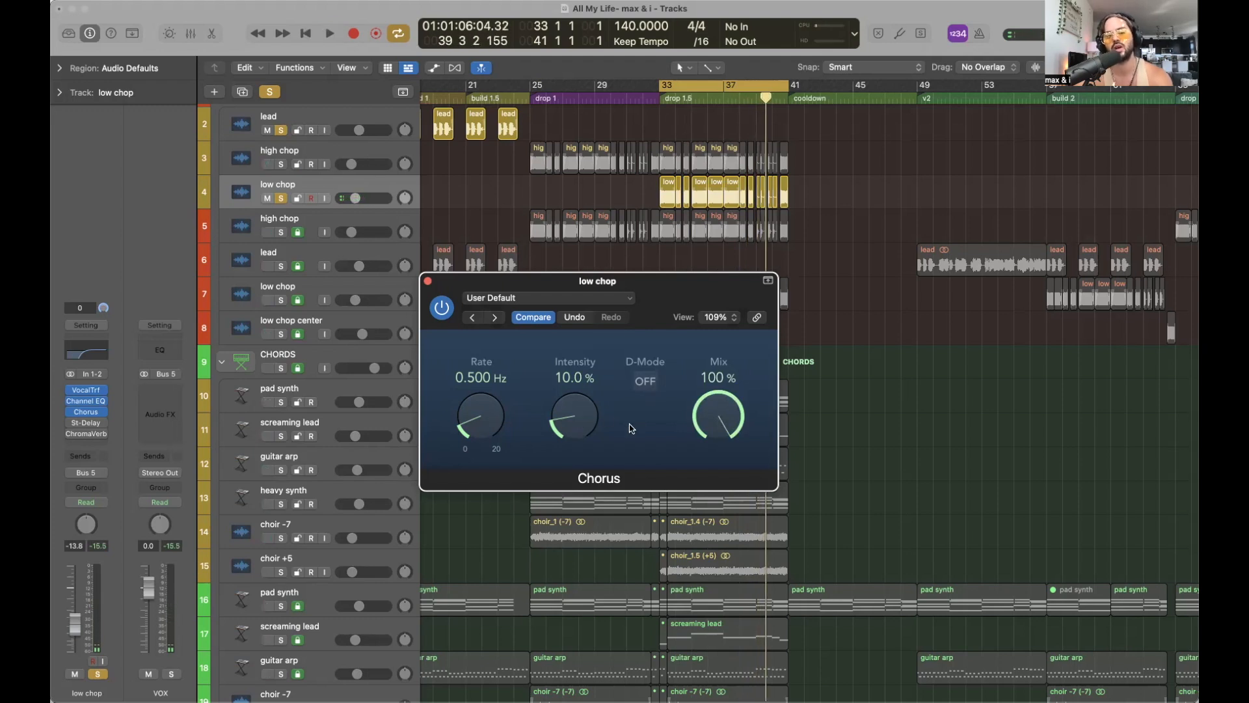
Try the low chop's Chorus at a rate of 8.900 Hz during playback and undo the rate change
key(space)
mouse_move(581, 424)
mouse_down()
mouse_move(599, 260)
mouse_move(572, 423)
mouse_up()
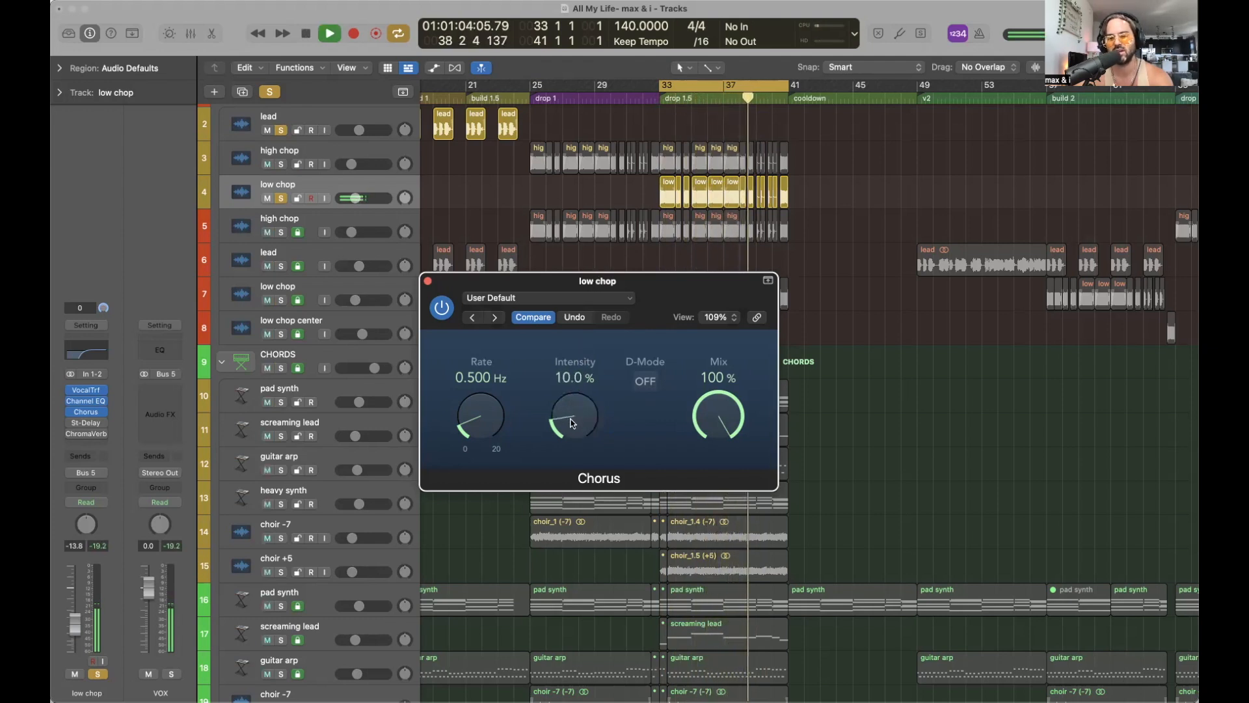
key(space)
key(space)
drag(490, 424, 503, 313)
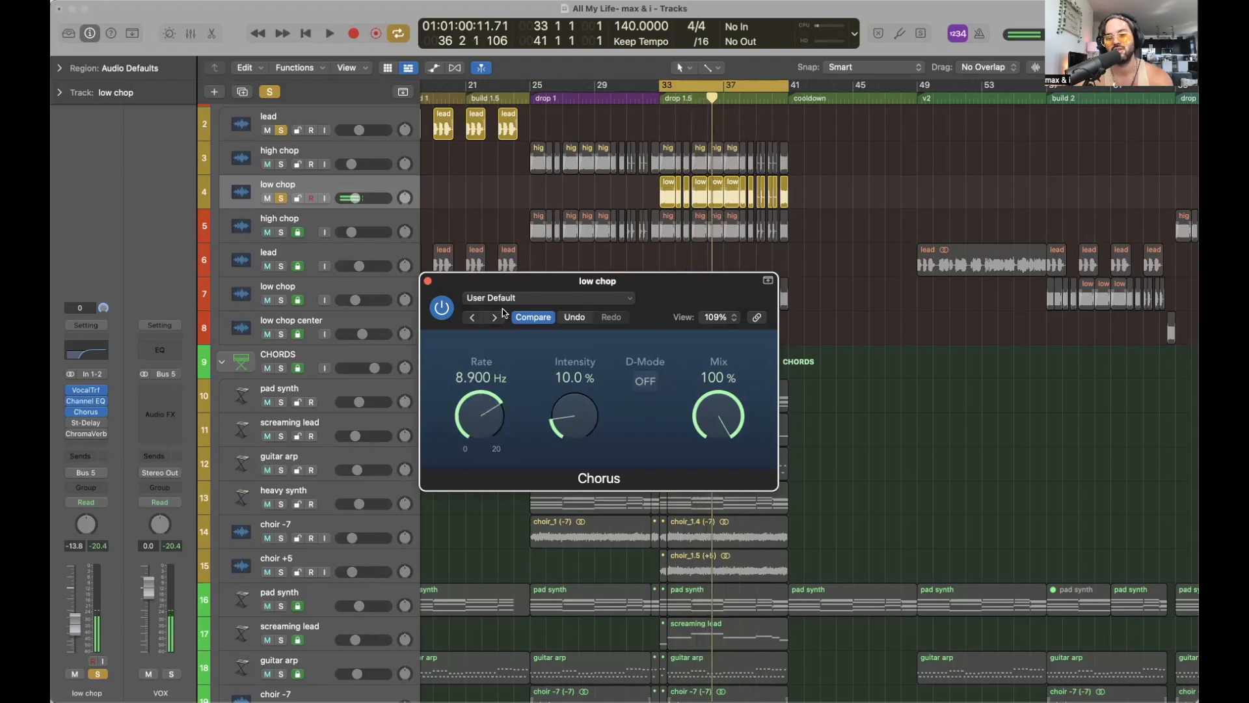
click(581, 318)
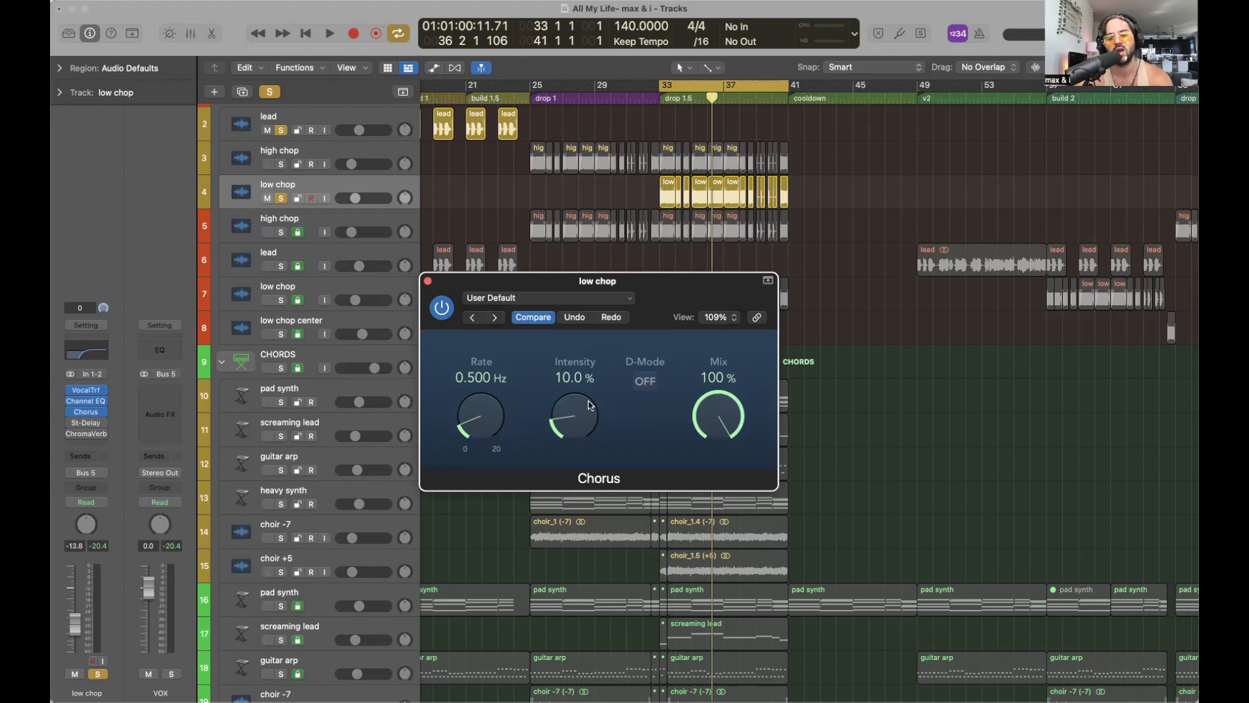
Close the Chorus settings and play drop 1.5 with the low chop alone, and with the high chop soloed alongside it
click(428, 281)
scroll(814, 280, up, 1)
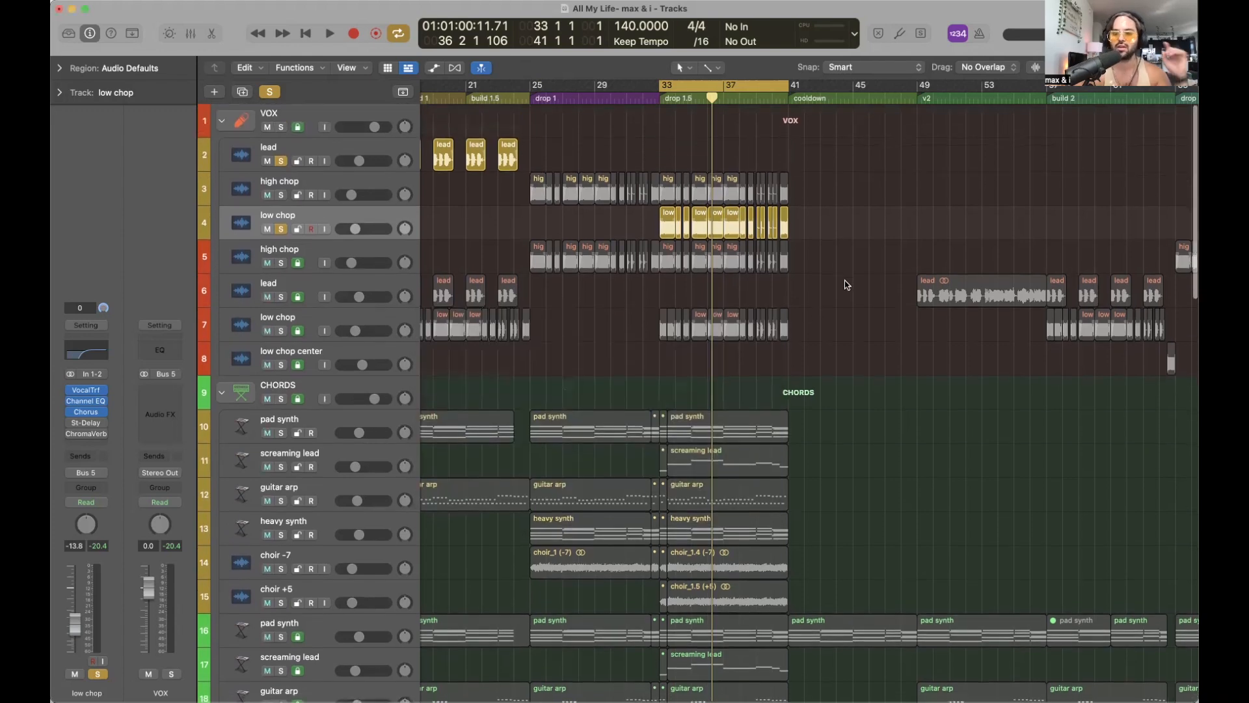
key(space)
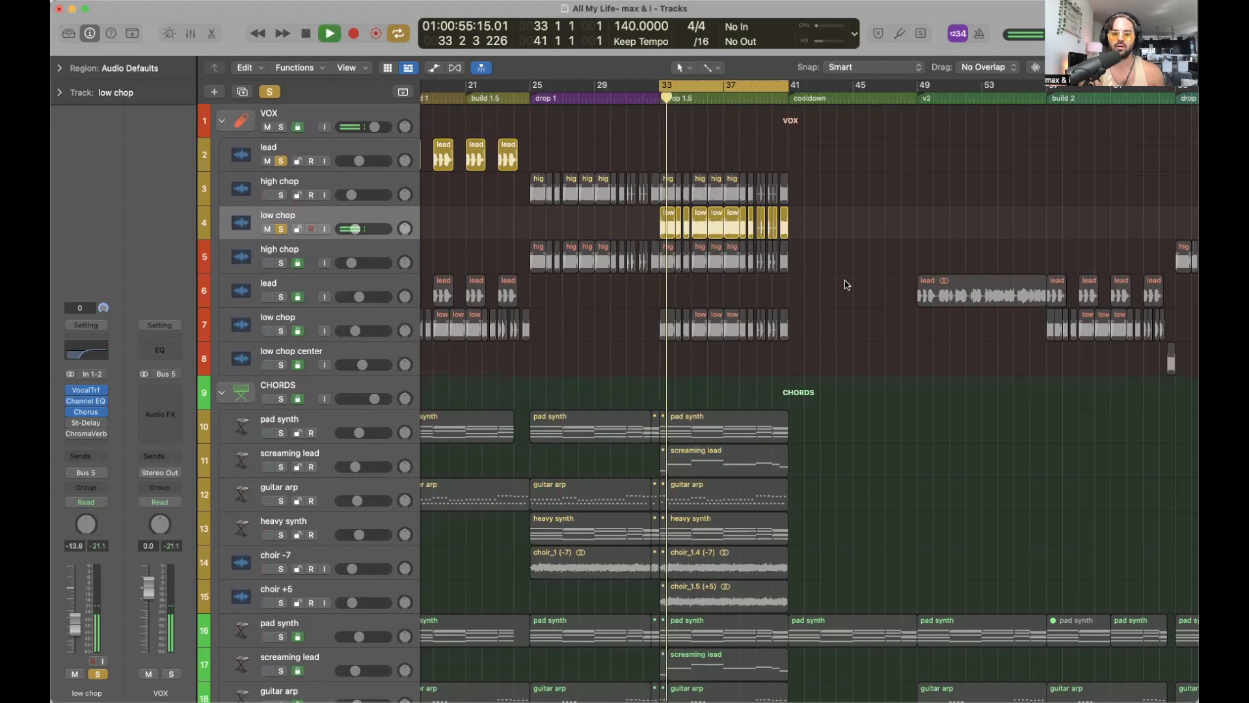
key(space)
click(281, 195)
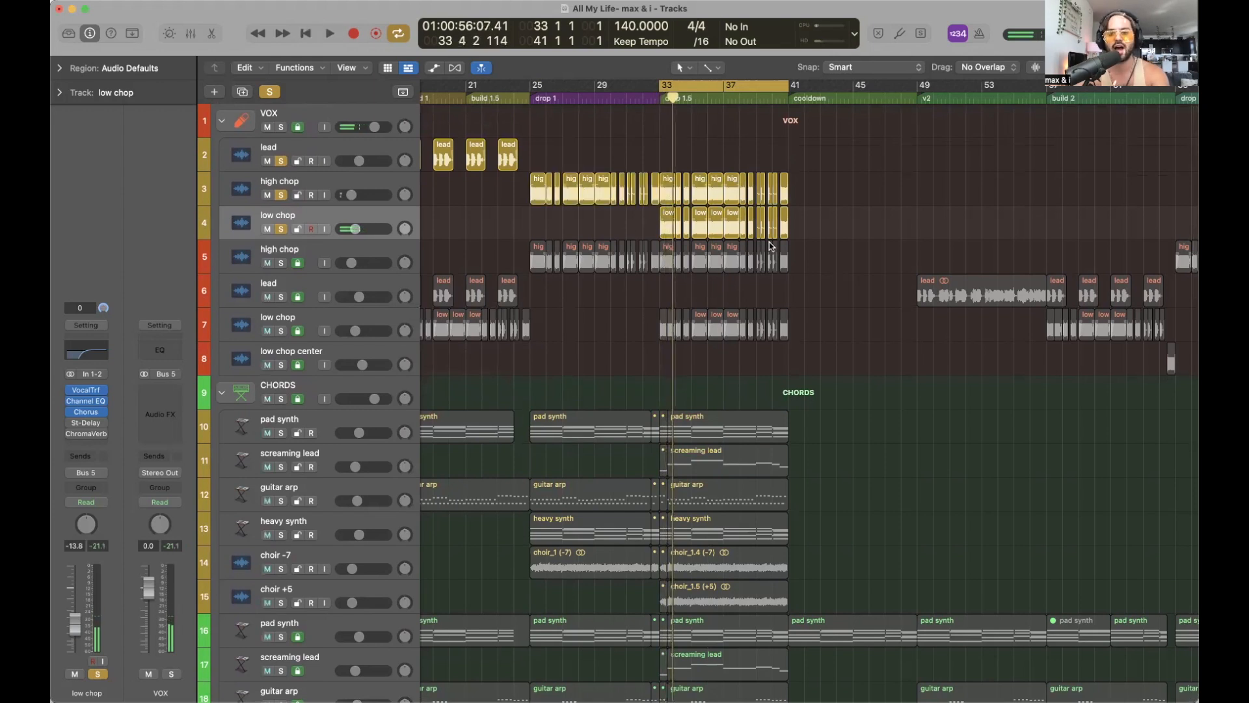
key(space)
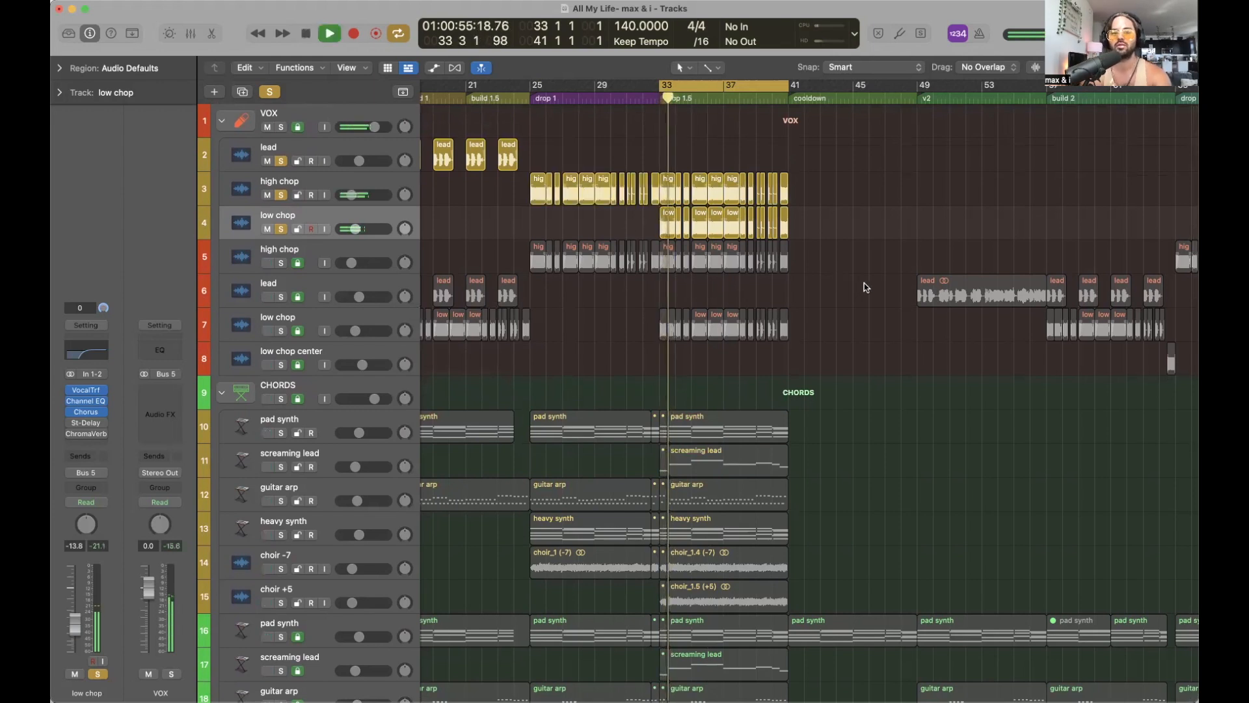
key(space)
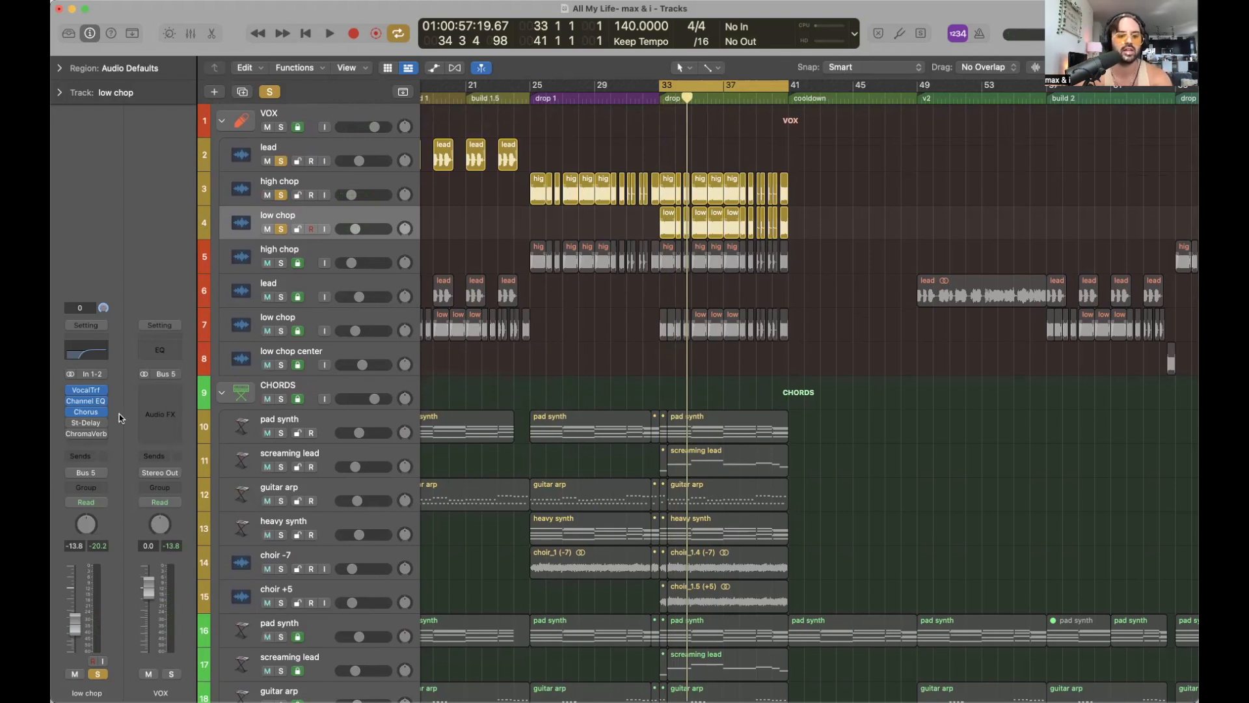
Turn on the low chop's Stereo Delay and compare its settings with the lead vocal's Stereo Delay
click(85, 422)
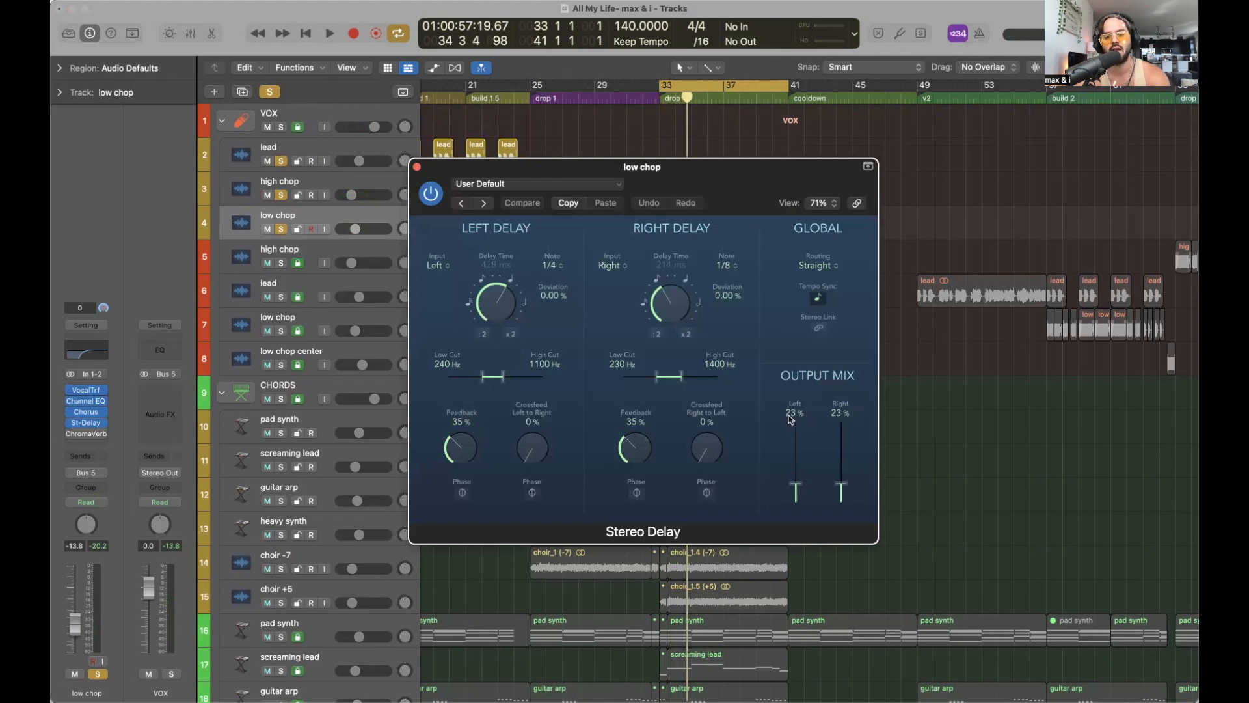
click(315, 148)
click(86, 422)
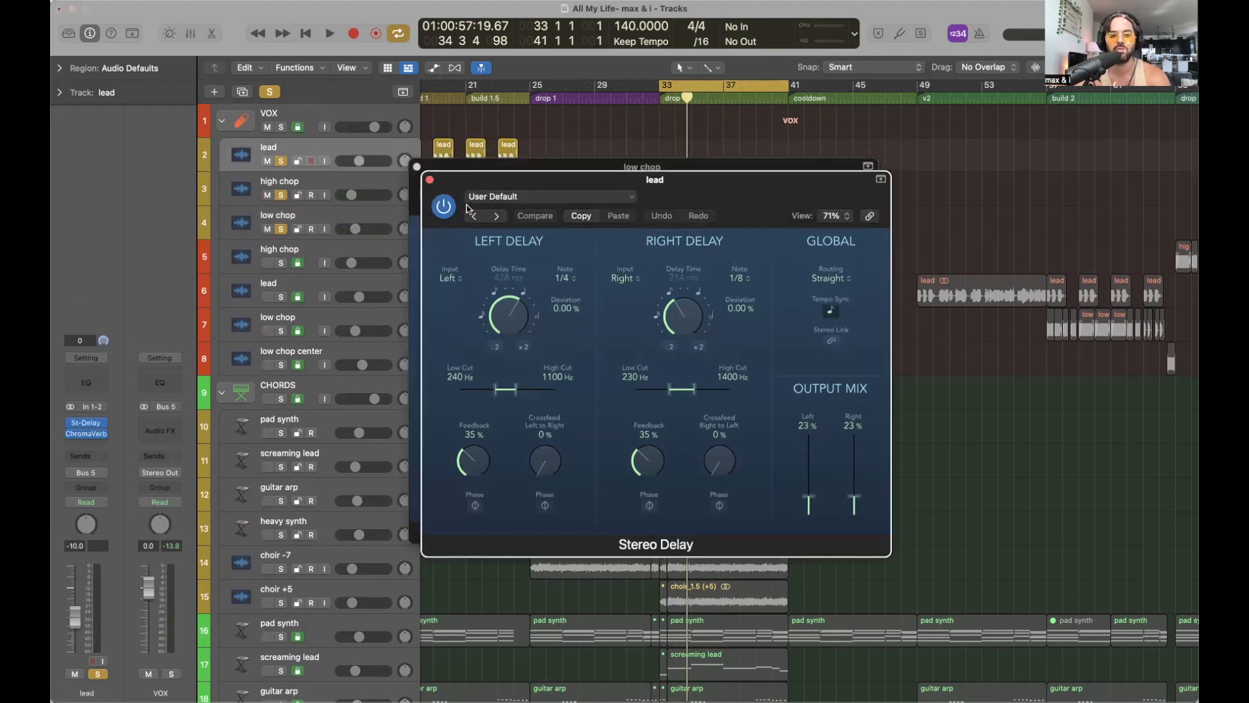
click(429, 179)
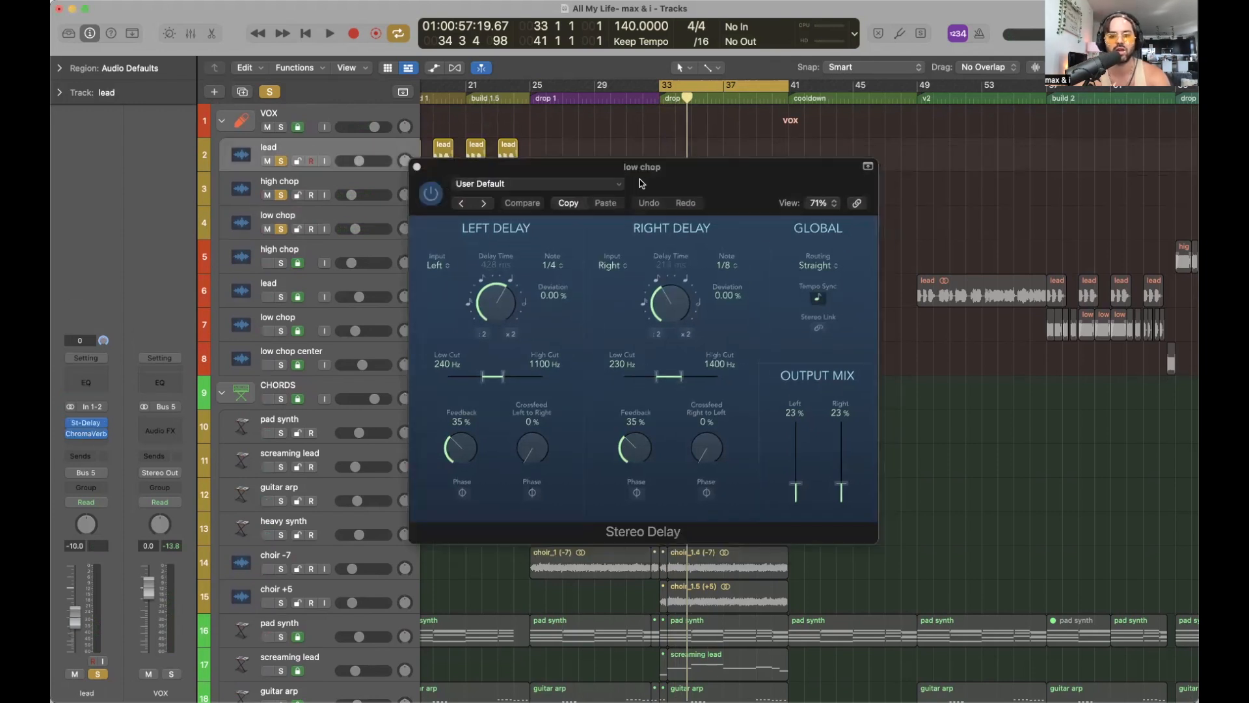
click(417, 167)
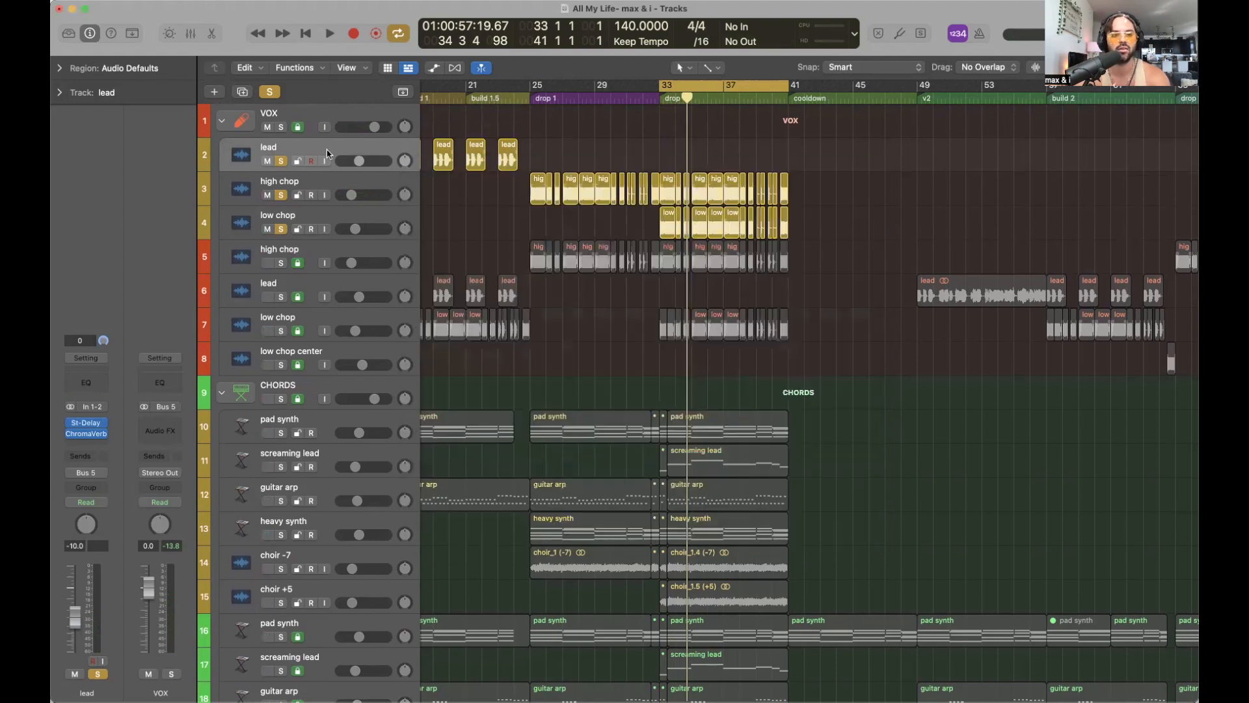
Turn on the low chop's ChromaVerb and review its Concert Hall reverb settings
click(330, 215)
mouse_move(70, 434)
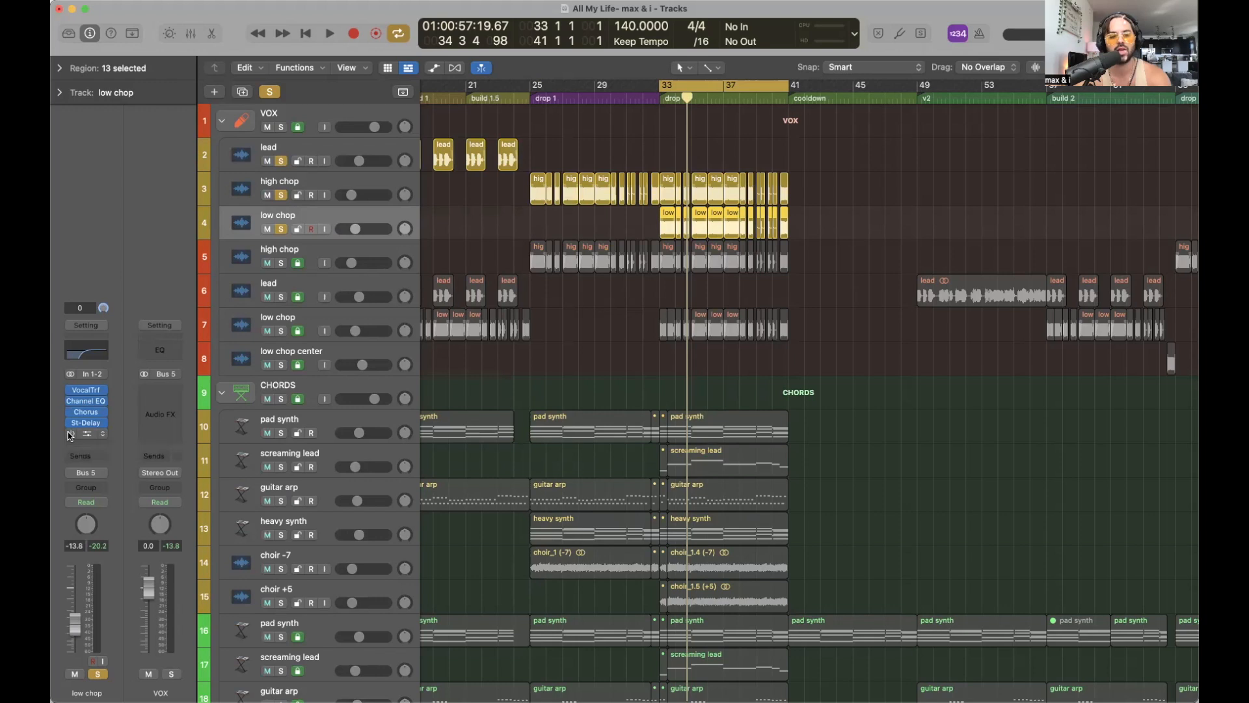
click(86, 434)
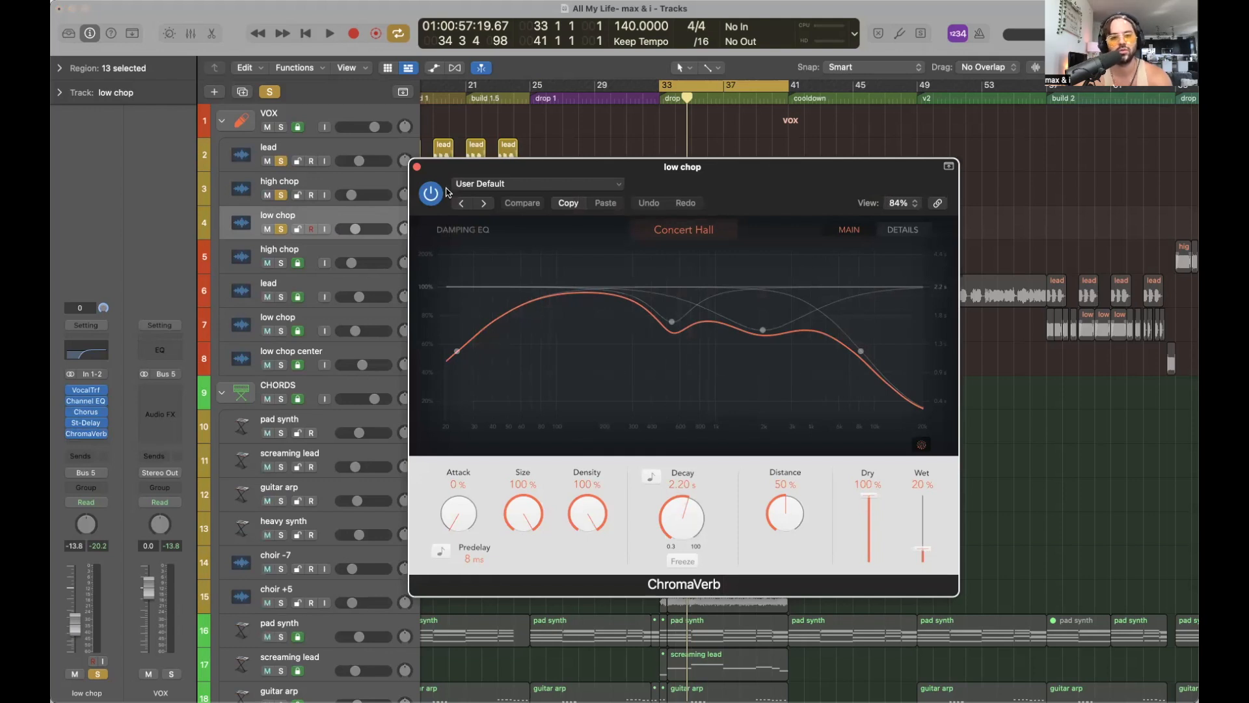
click(417, 167)
click(86, 433)
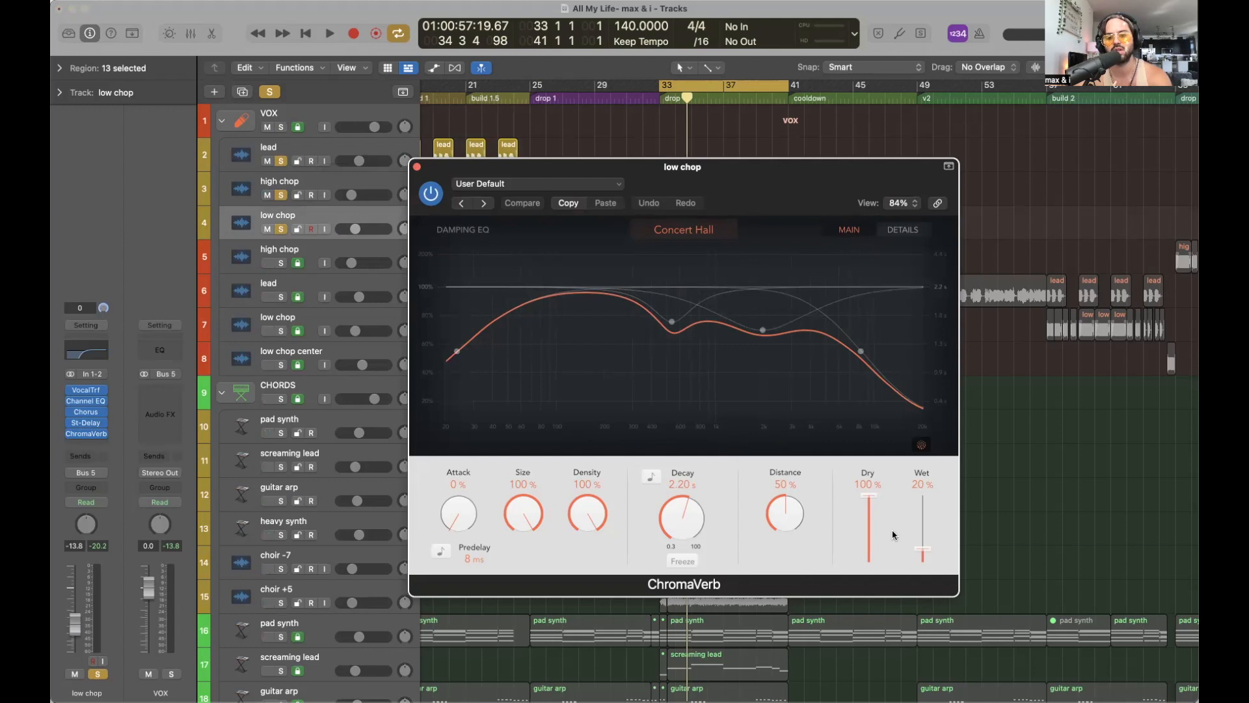
click(418, 168)
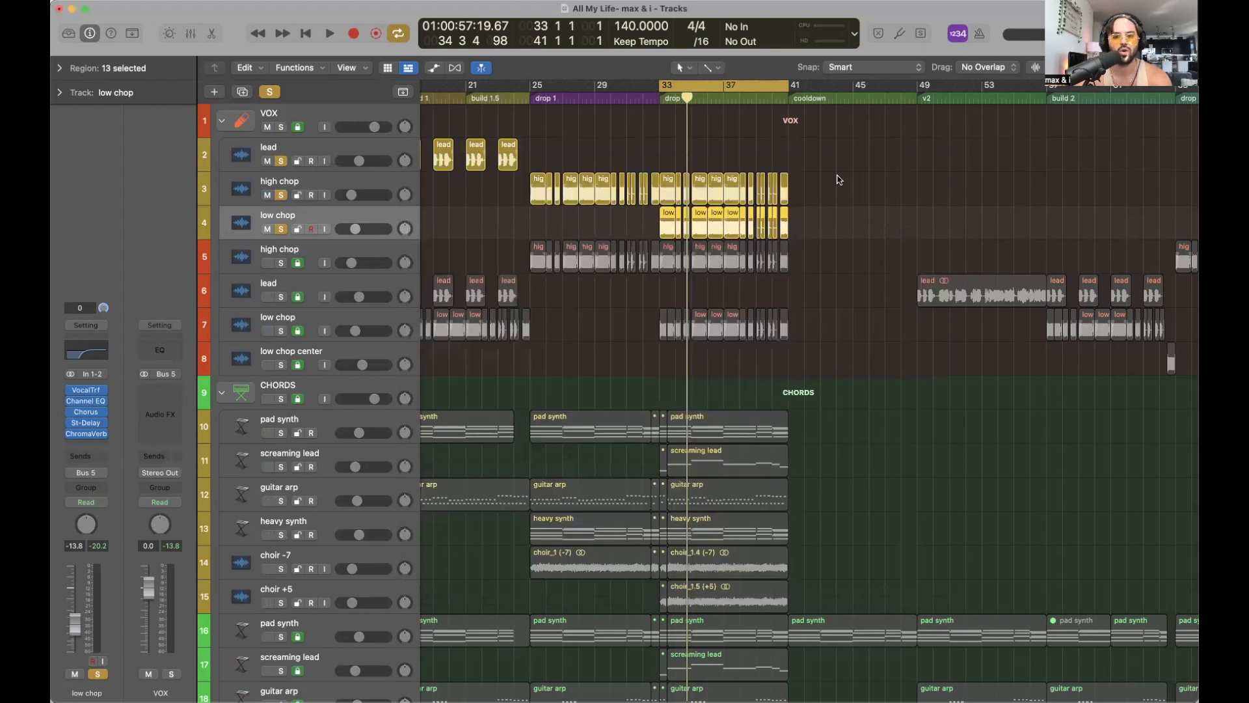
Compare the processed low chop without the high chop and with it soloed again by playing drop 1.5 both ways
click(282, 195)
key(space)
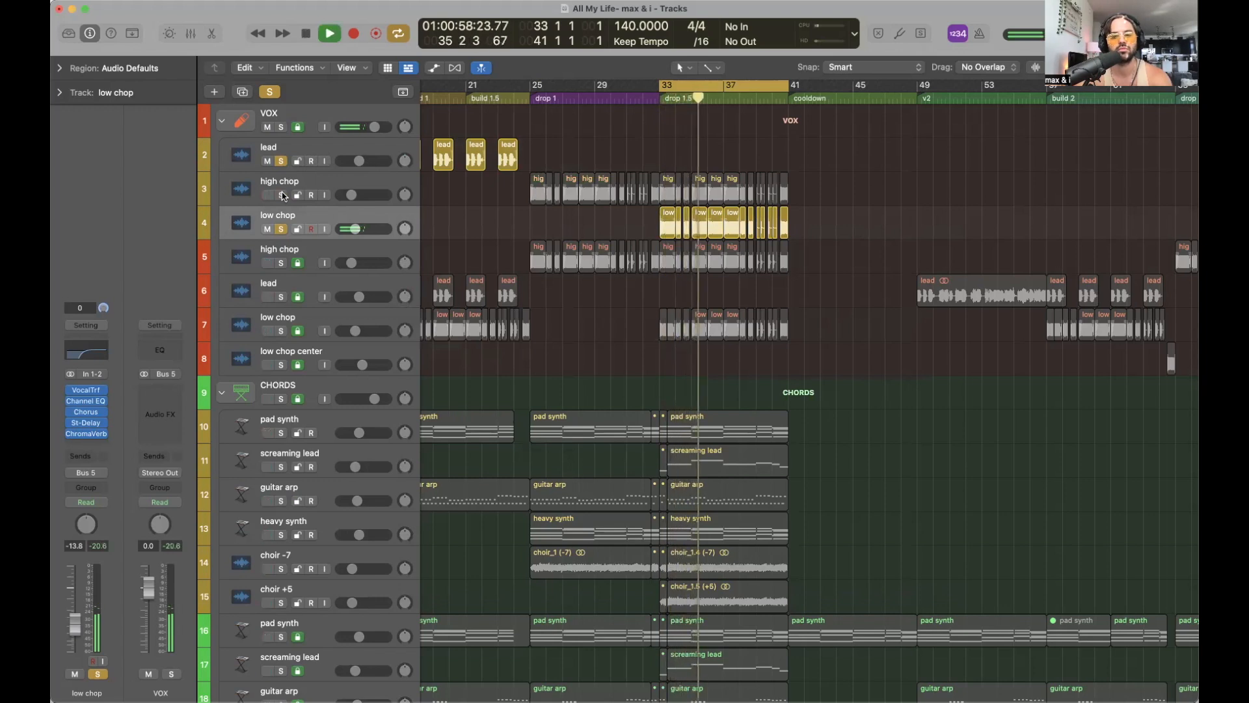
key(space)
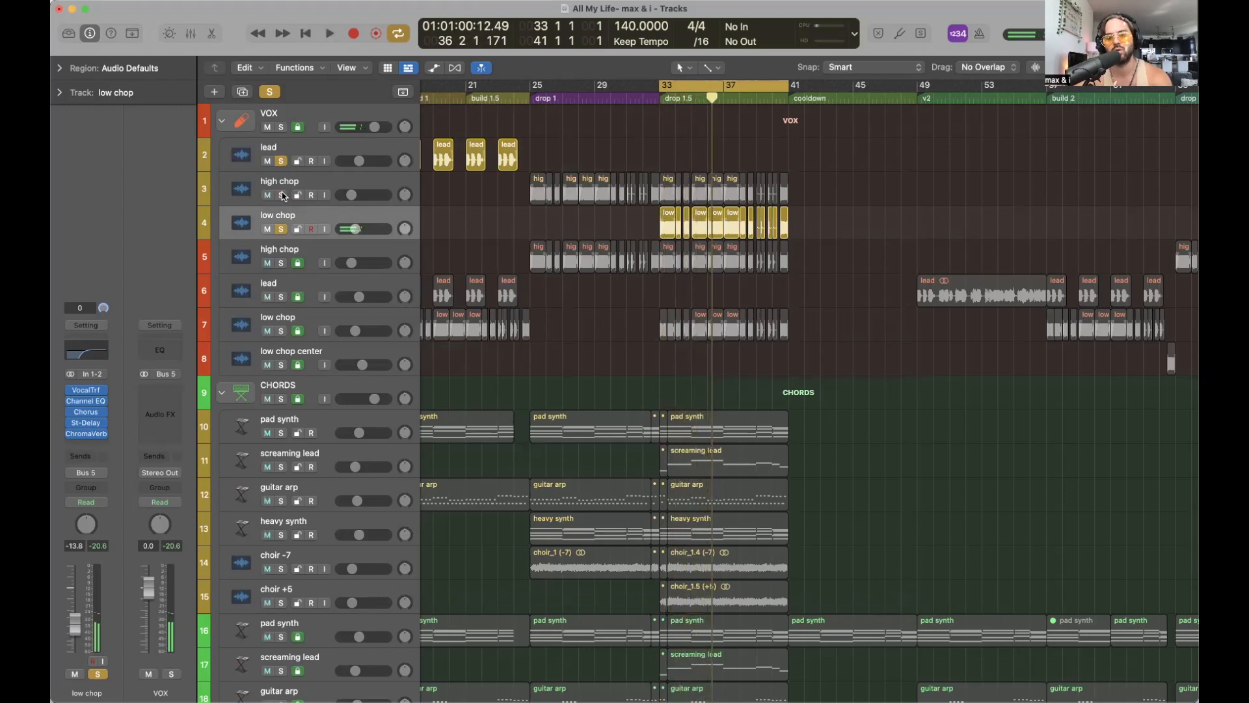
click(282, 194)
key(space)
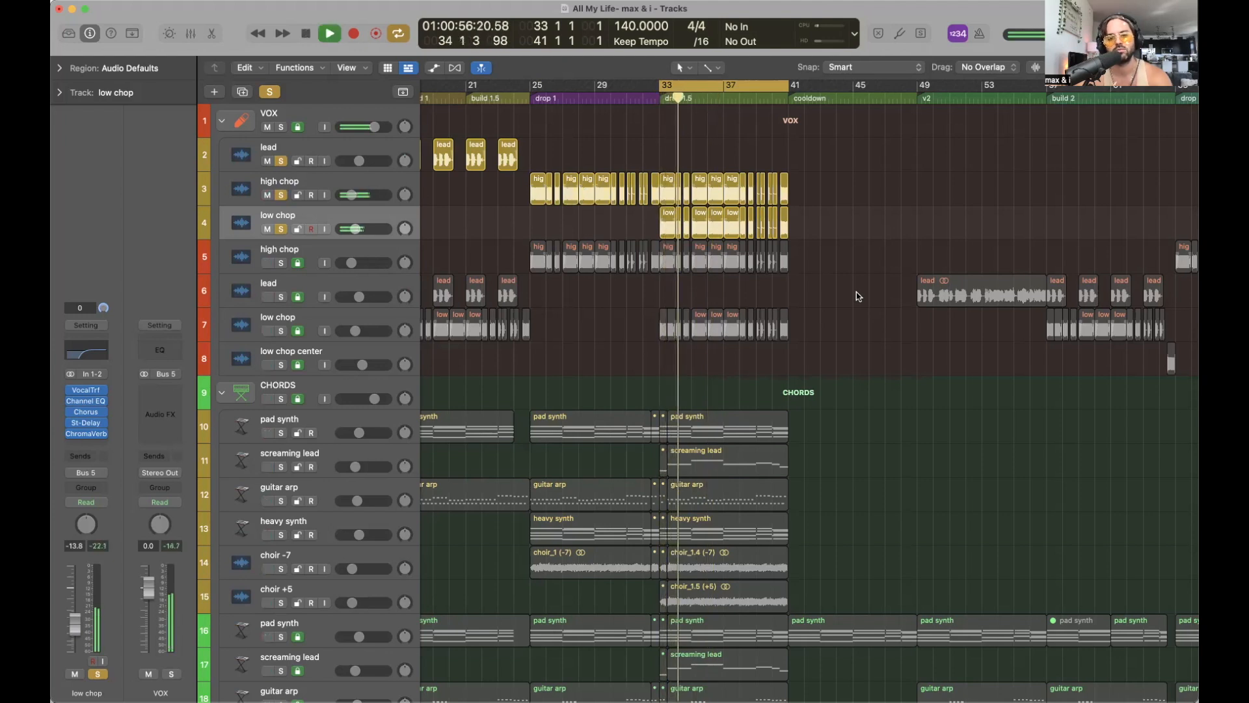
key(space)
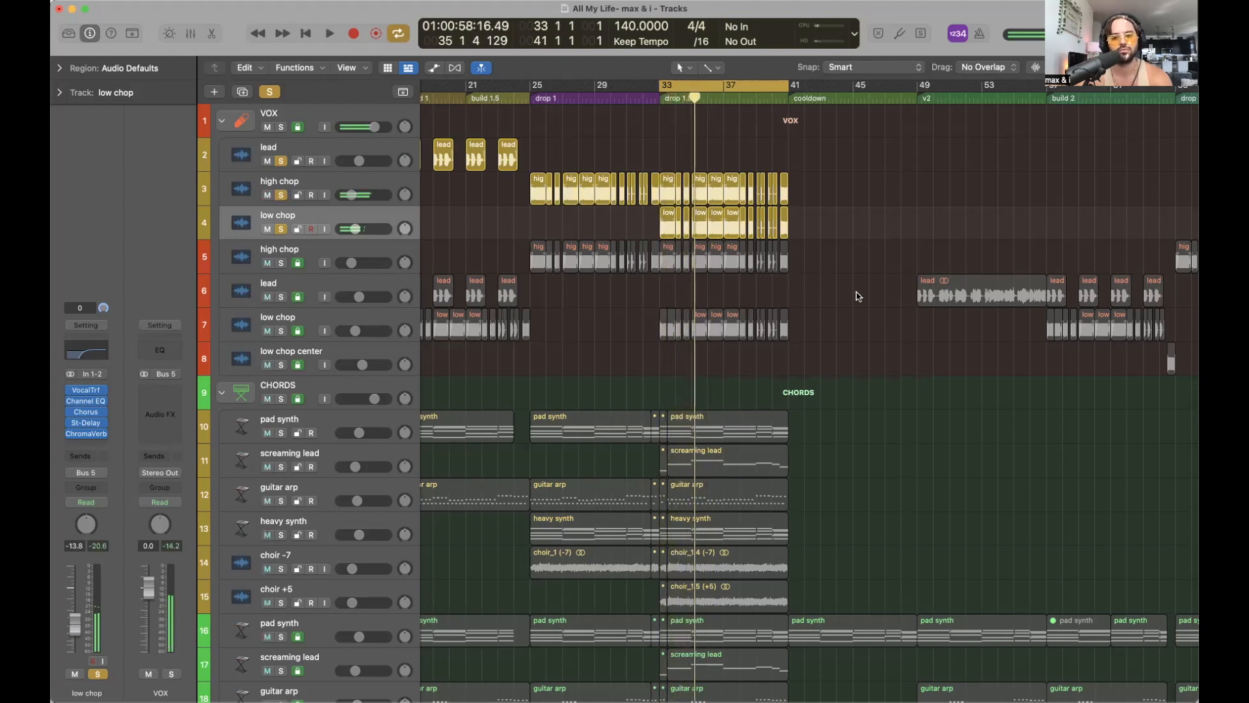
Solo the six chord tracks from pad synth to choir +5, plus the first distorted bass and sub tracks
key(z)
drag(281, 435, 280, 592)
scroll(509, 512, down, 12)
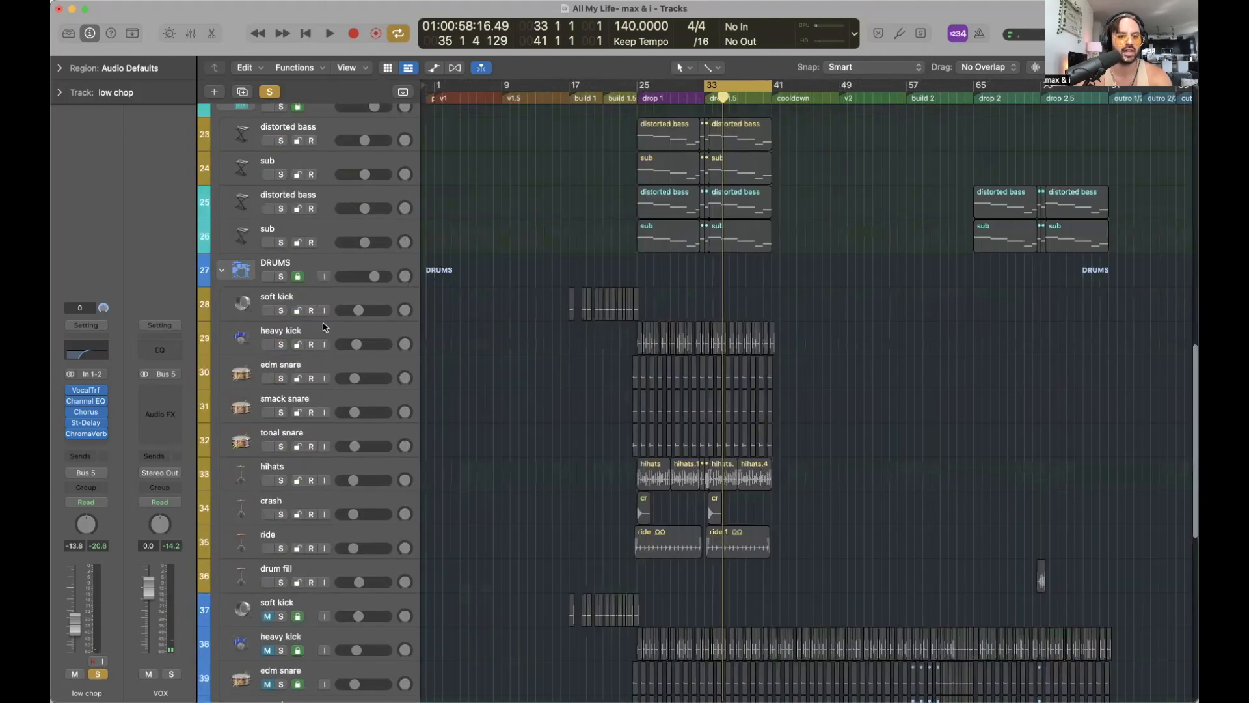
drag(281, 141, 281, 174)
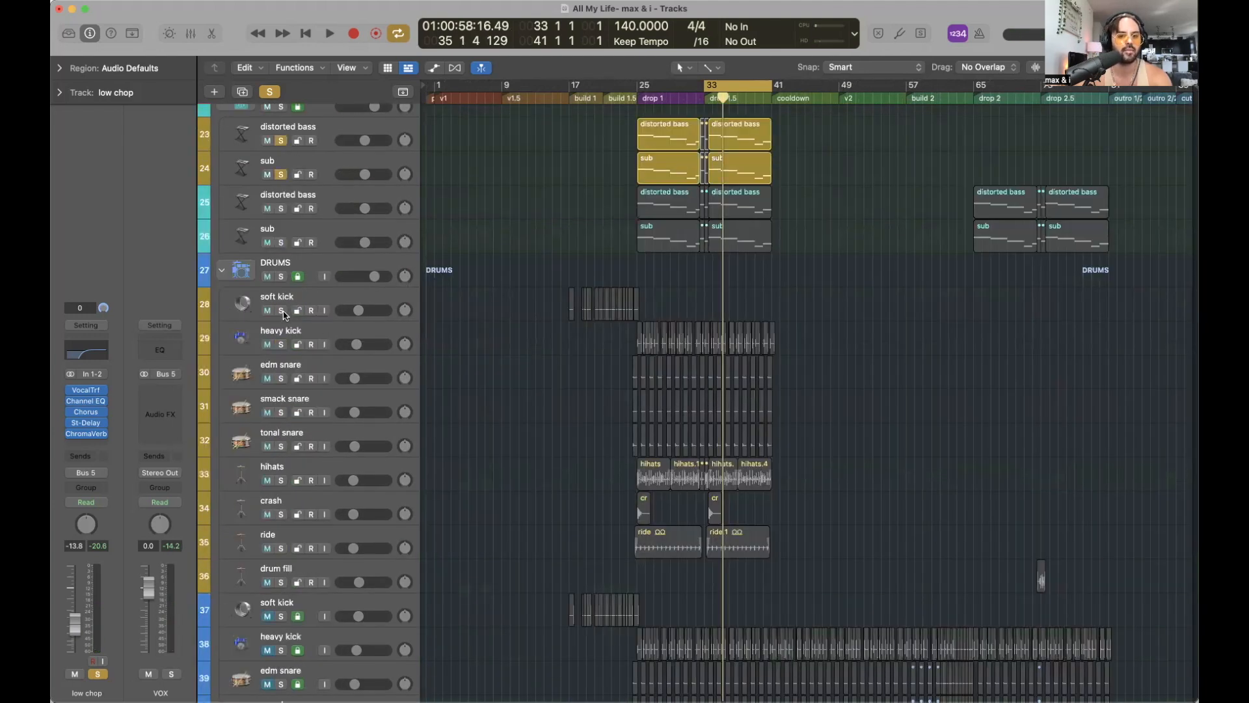
Set the cycle range to bars 17–41 and copy the low chop regions of drop 1.5 to build 1 at bar 17
scroll(284, 315, up, 15)
drag(570, 86, 775, 92)
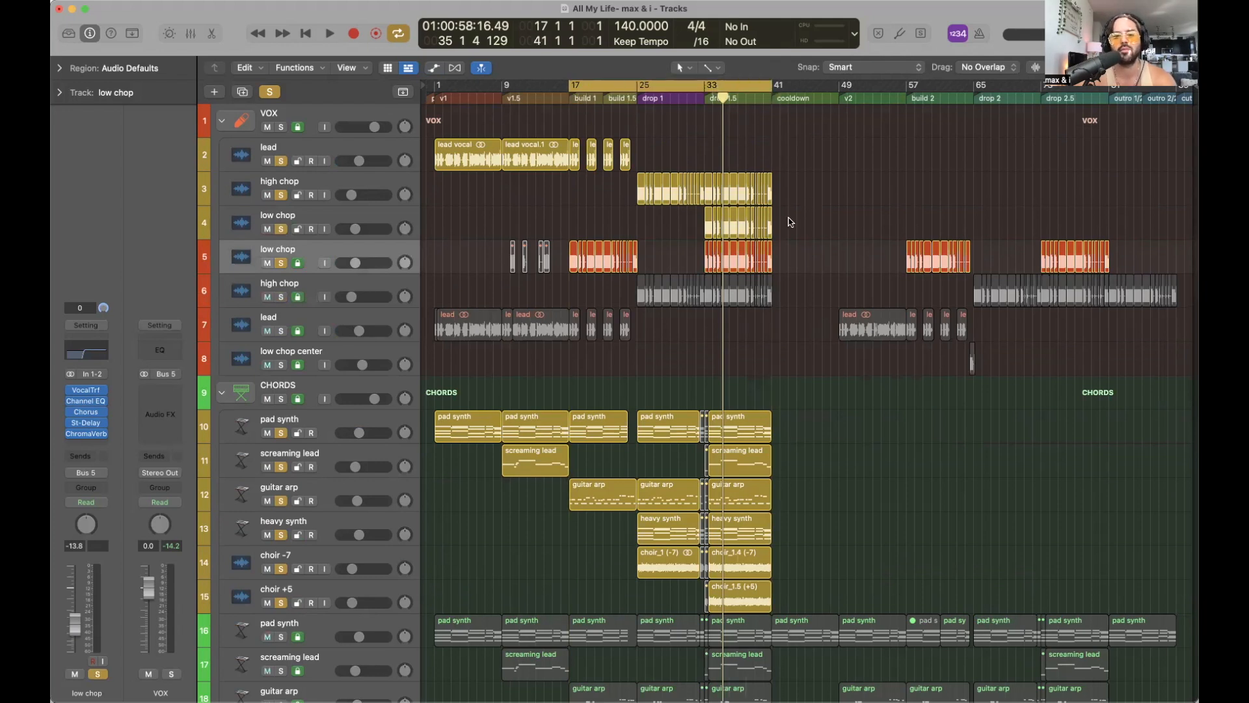
drag(788, 223, 630, 226)
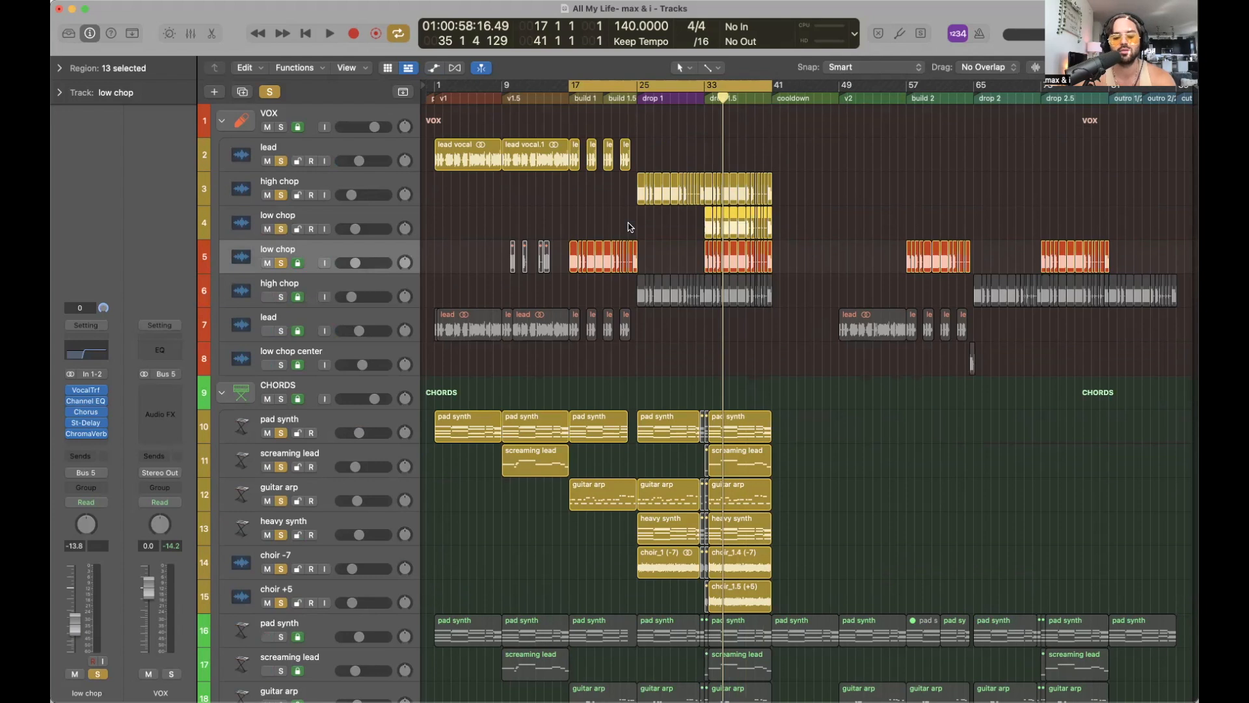
key(super+r)
key(space)
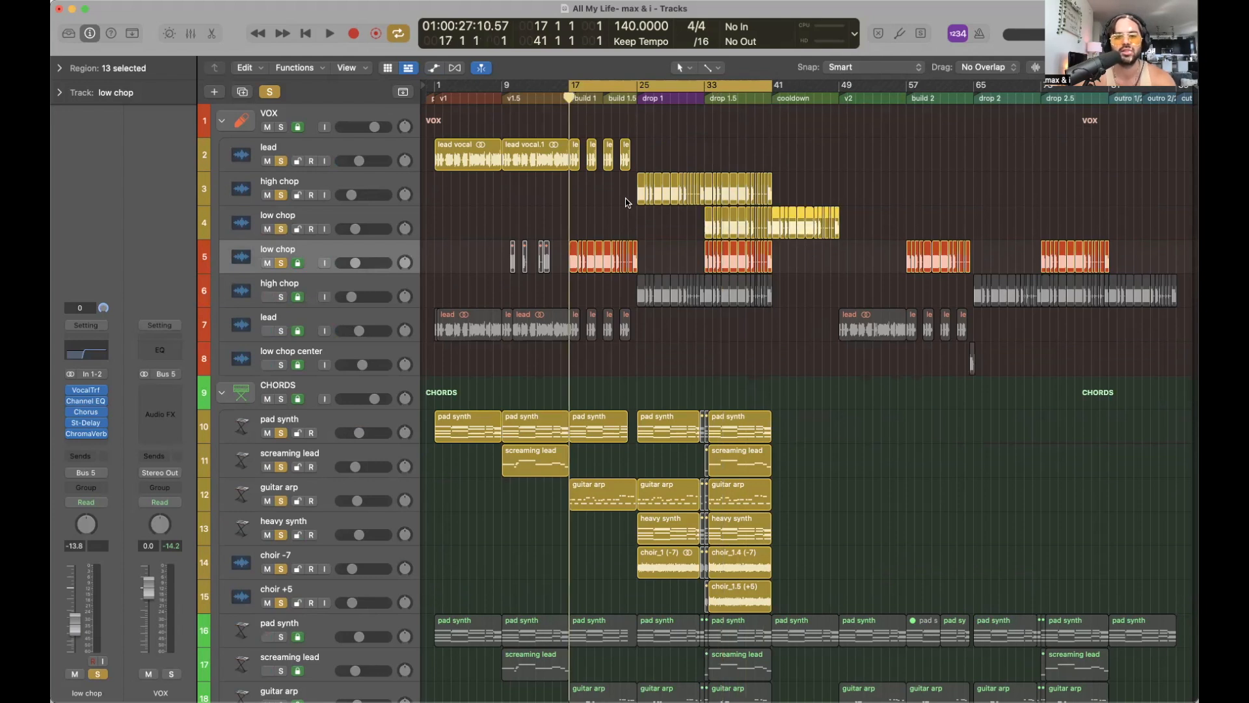
key(semicolon)
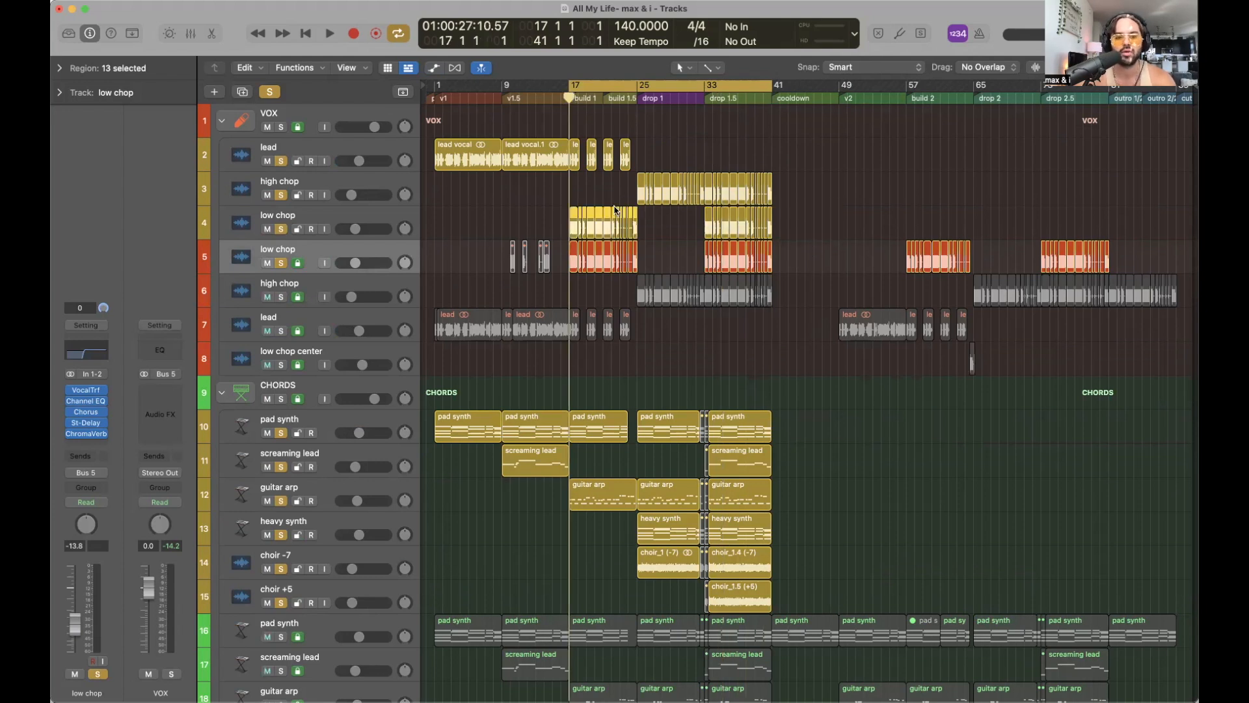
Remove the solo from the locked low chop track, turn cycling off, and move the playhead back to bar 15
click(282, 264)
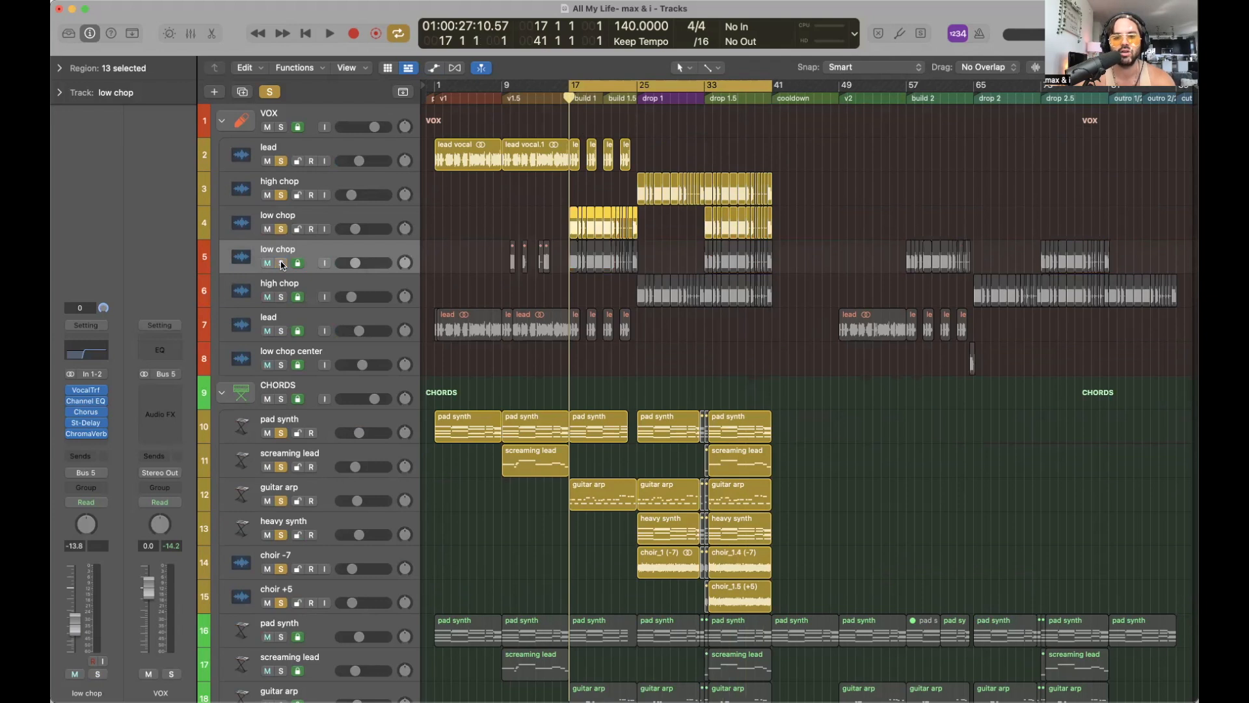
click(539, 195)
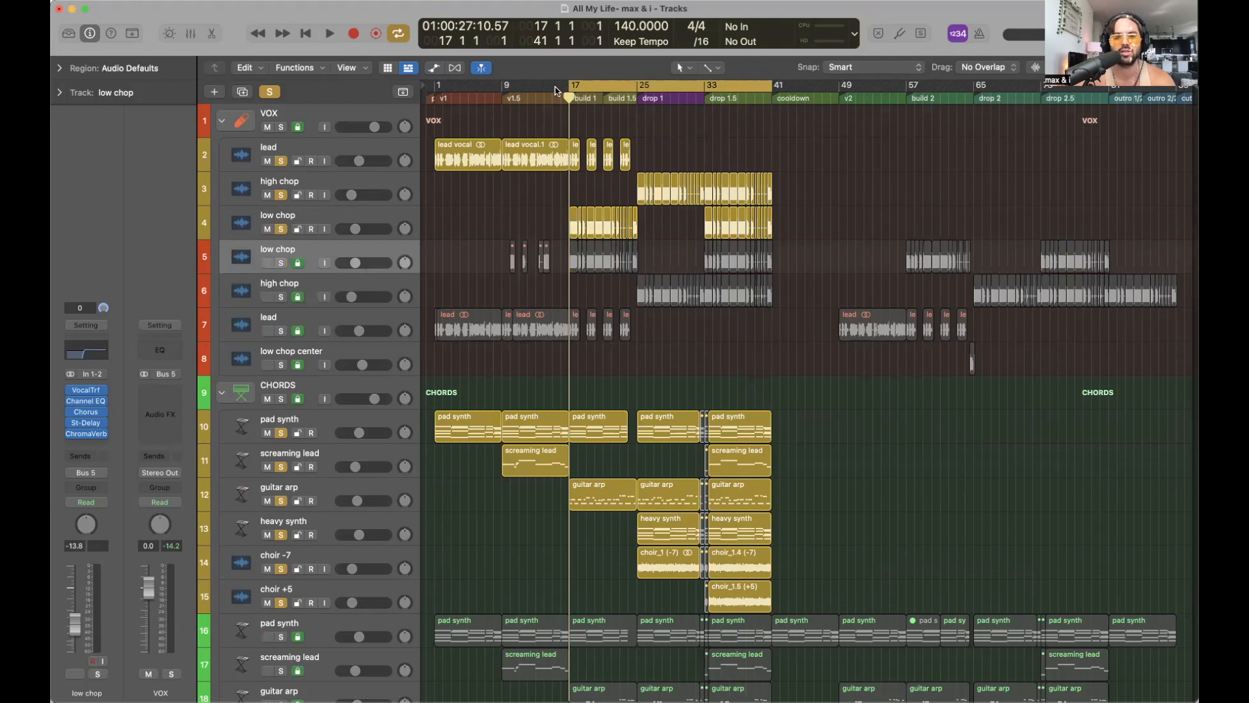
key(c)
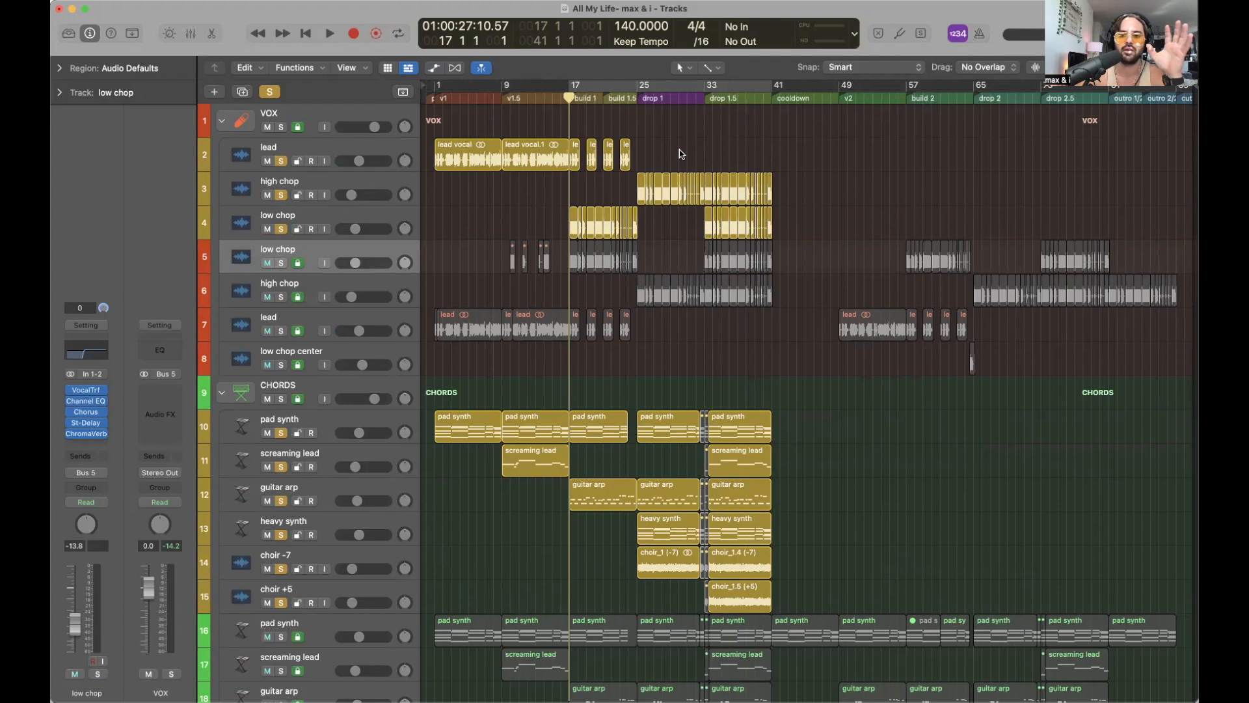
key(comma)
key(comma)
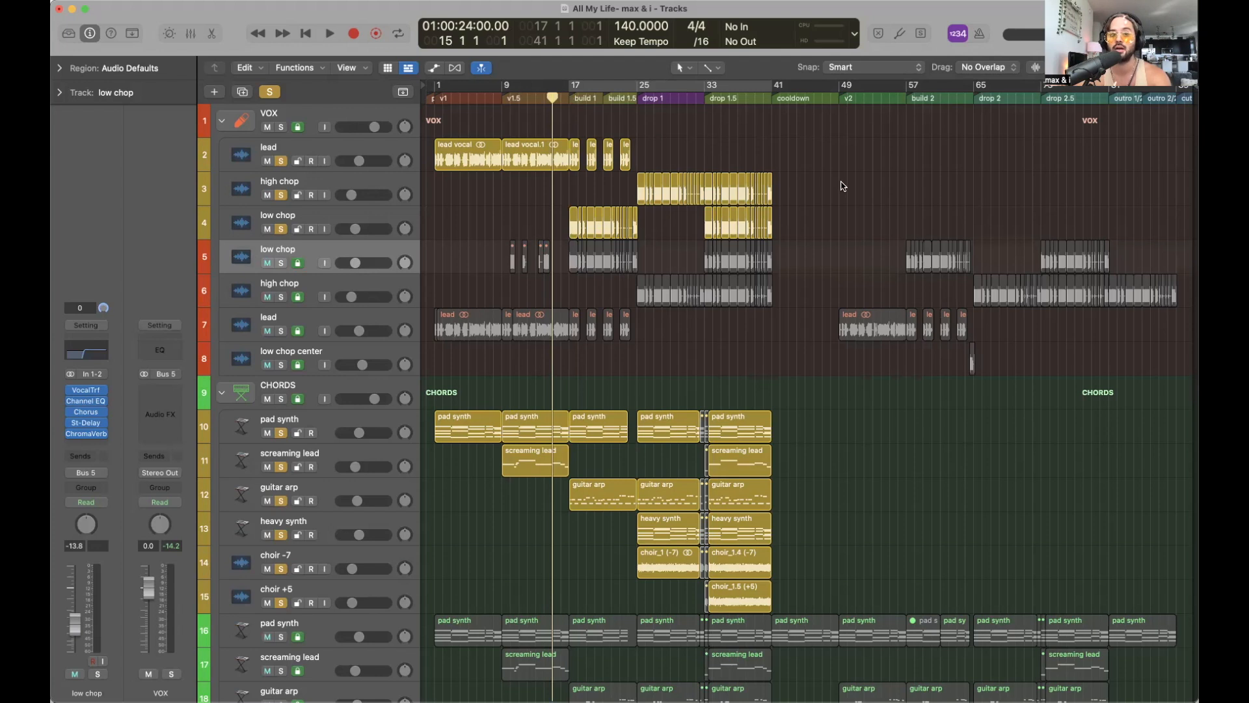
Play the soloed arrangement from bar 15 through build 1 and stop just after drop 1 begins
key(space)
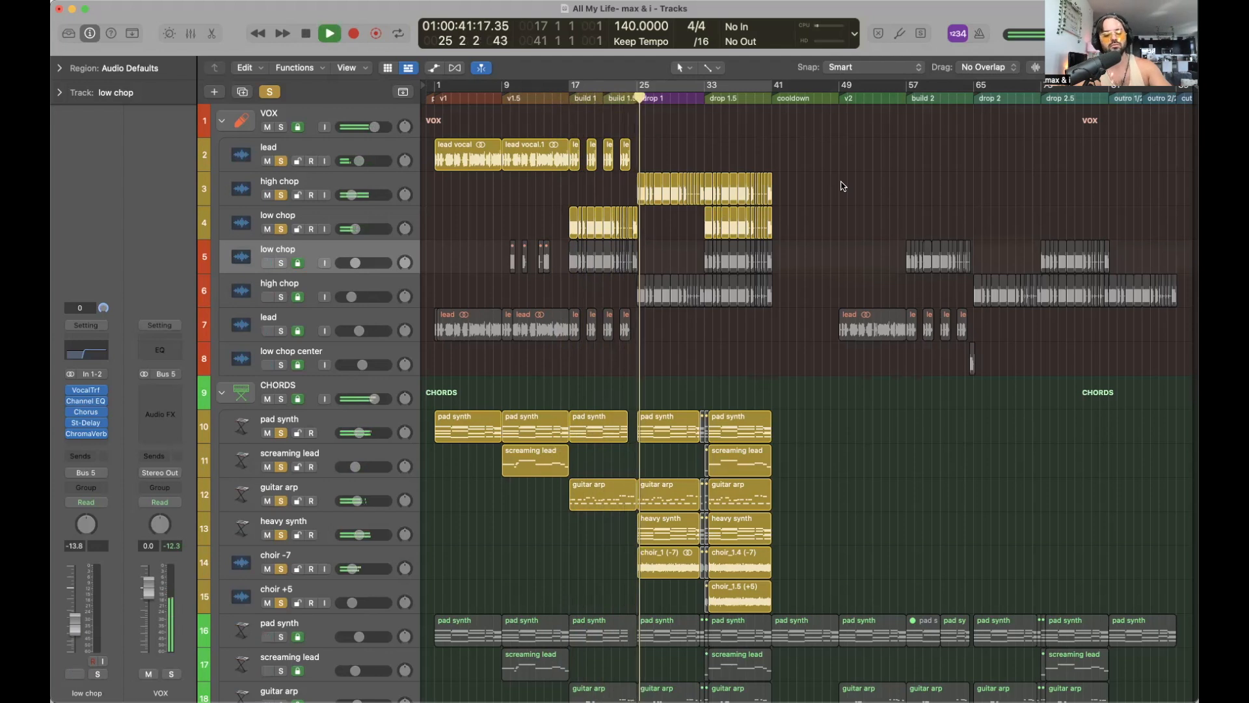
key(space)
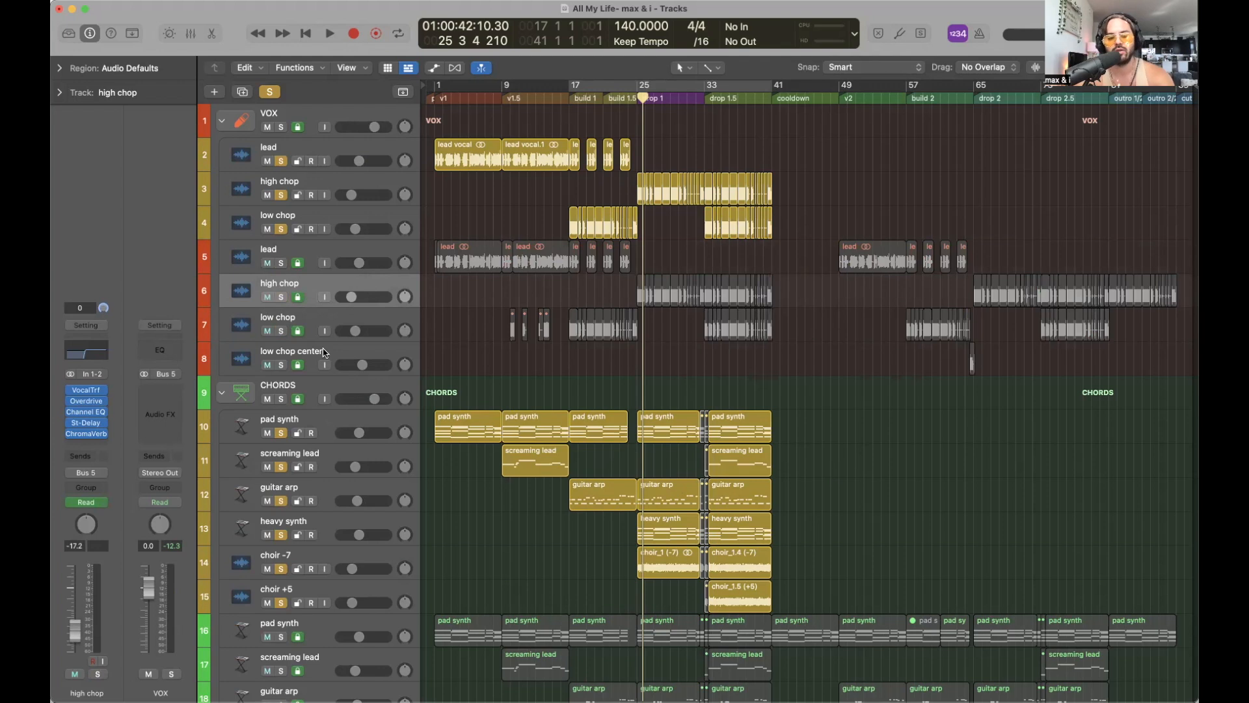
Review the remaining tracks from low chop center down to the FX group, then return to the vocal tracks
click(275, 372)
click(997, 364)
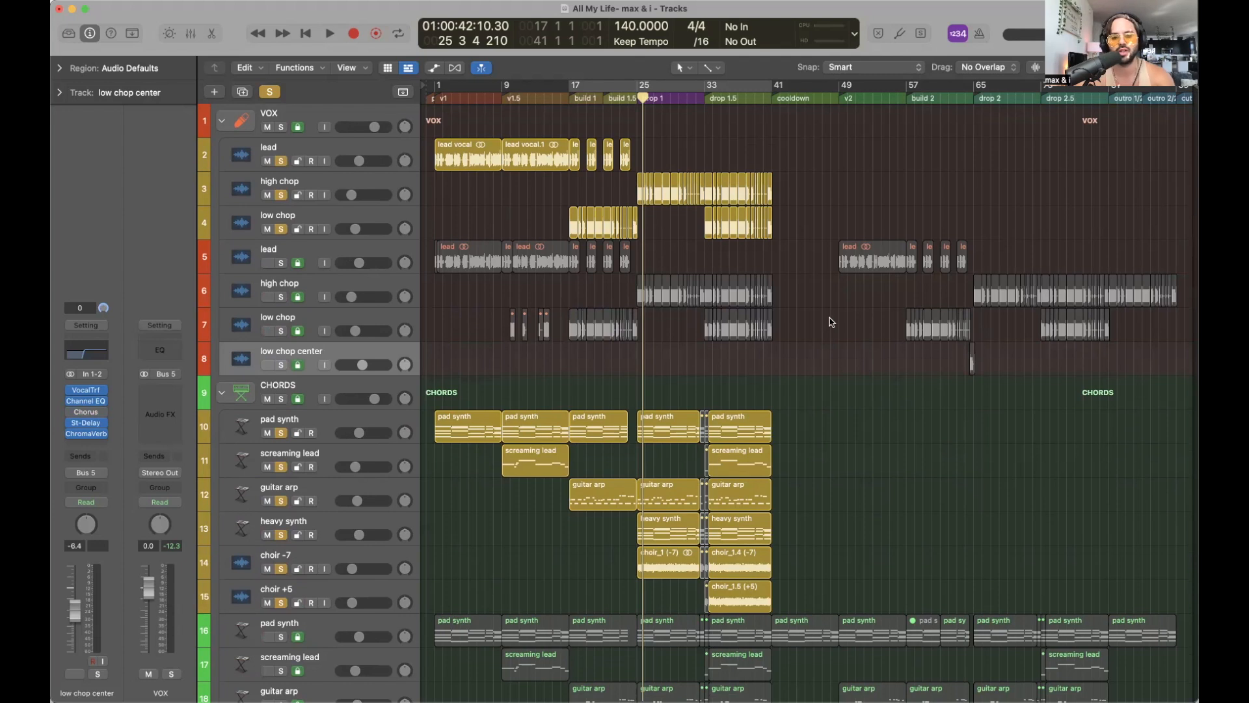
scroll(830, 322, down, 20)
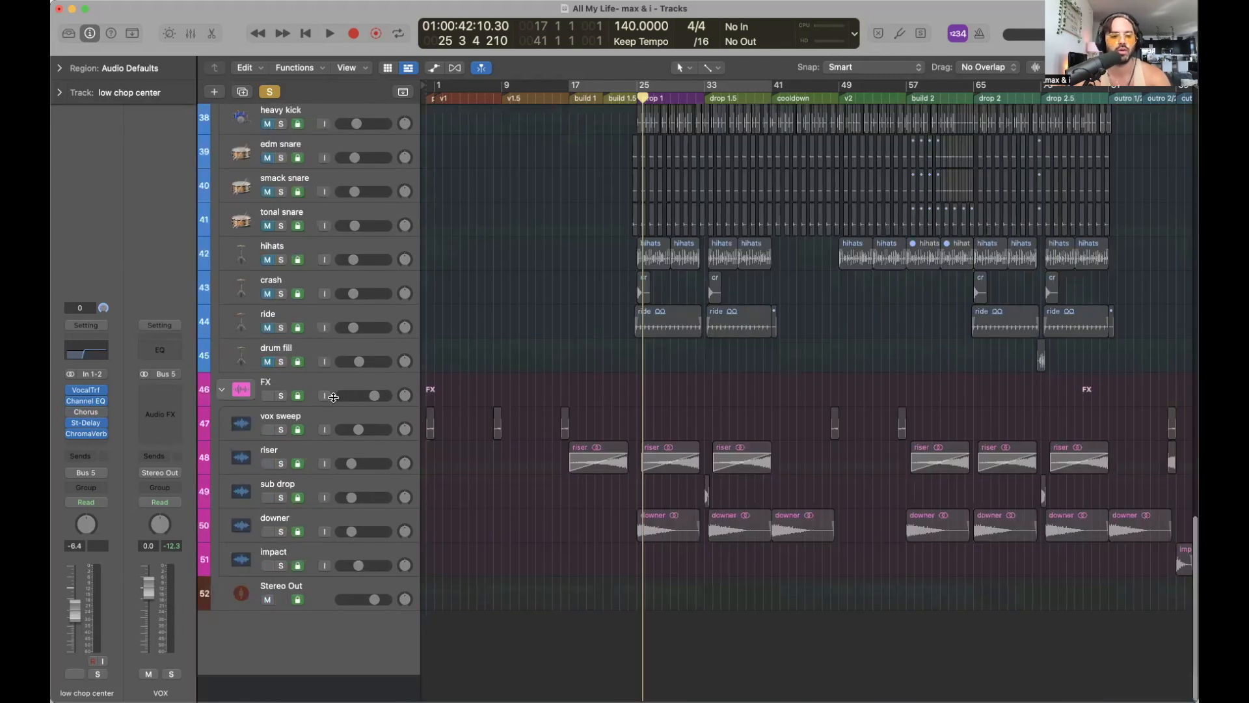
click(333, 397)
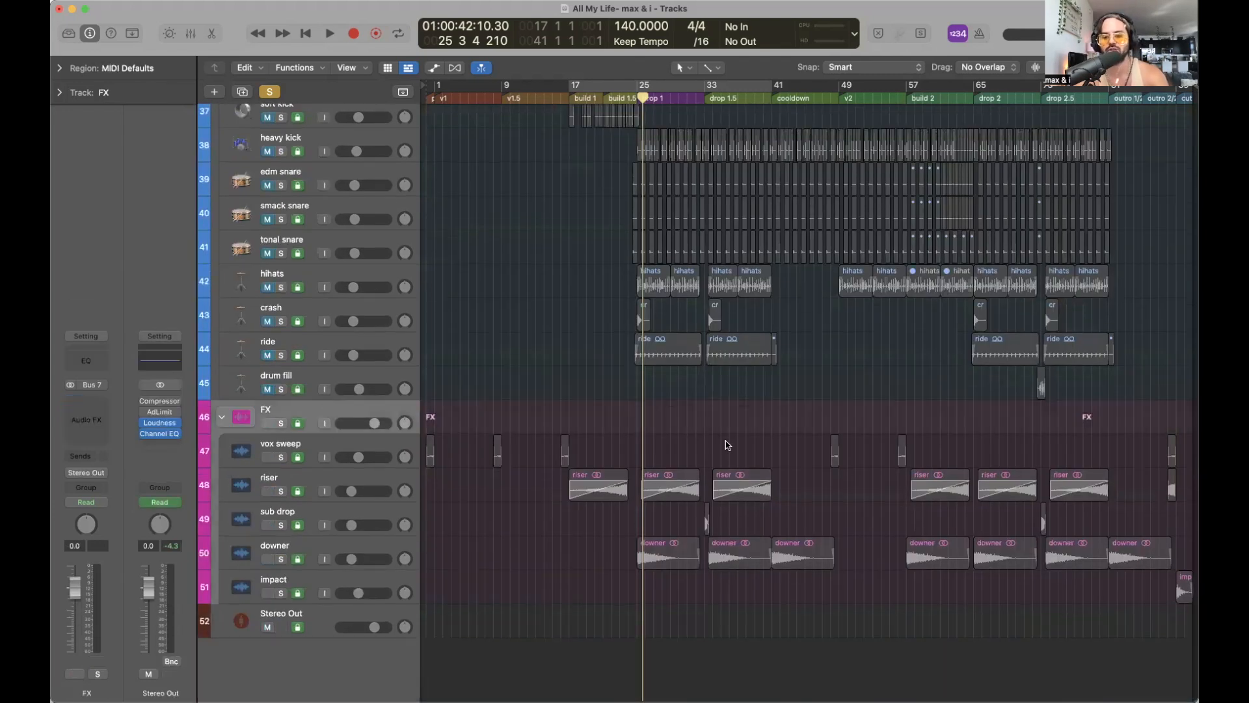
scroll(779, 415, up, 20)
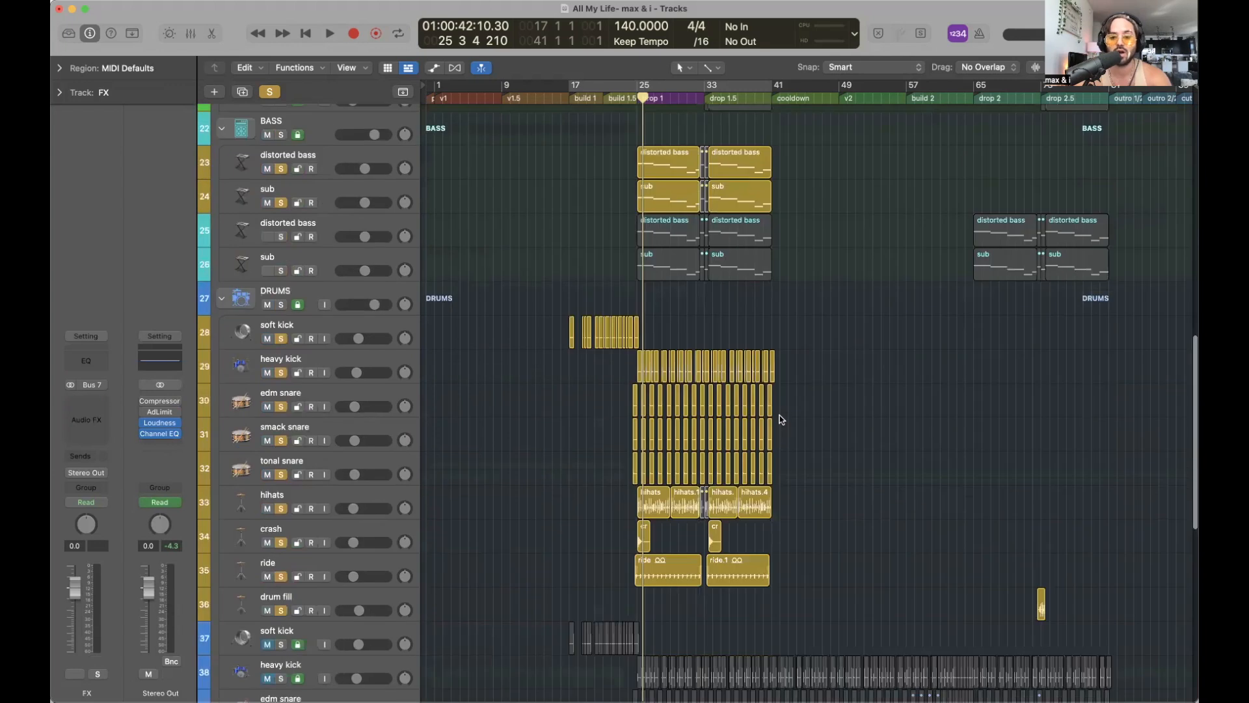
scroll(817, 390, up, 2)
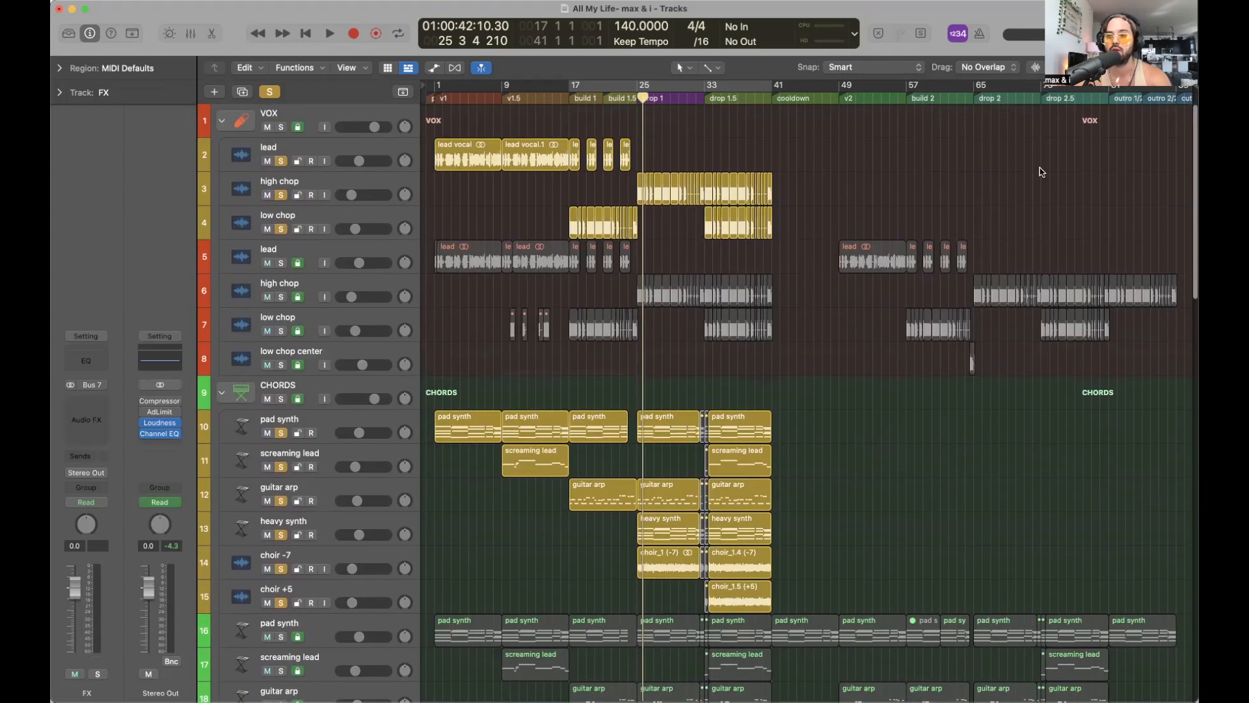